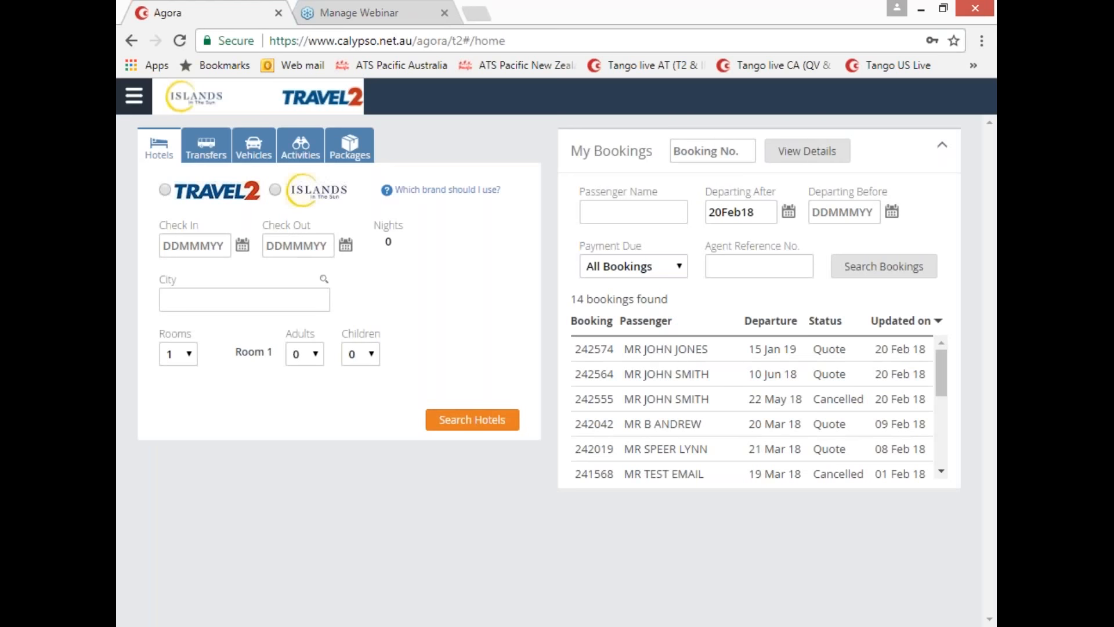
# Step: Enter the first listed booking's number into the My Bookings Booking No. field
pyautogui.moveTo(942, 371)
pyautogui.mouseDown()
pyautogui.moveTo(941, 435)
pyautogui.moveTo(945, 357)
pyautogui.mouseUp()
pyautogui.click(700, 150)
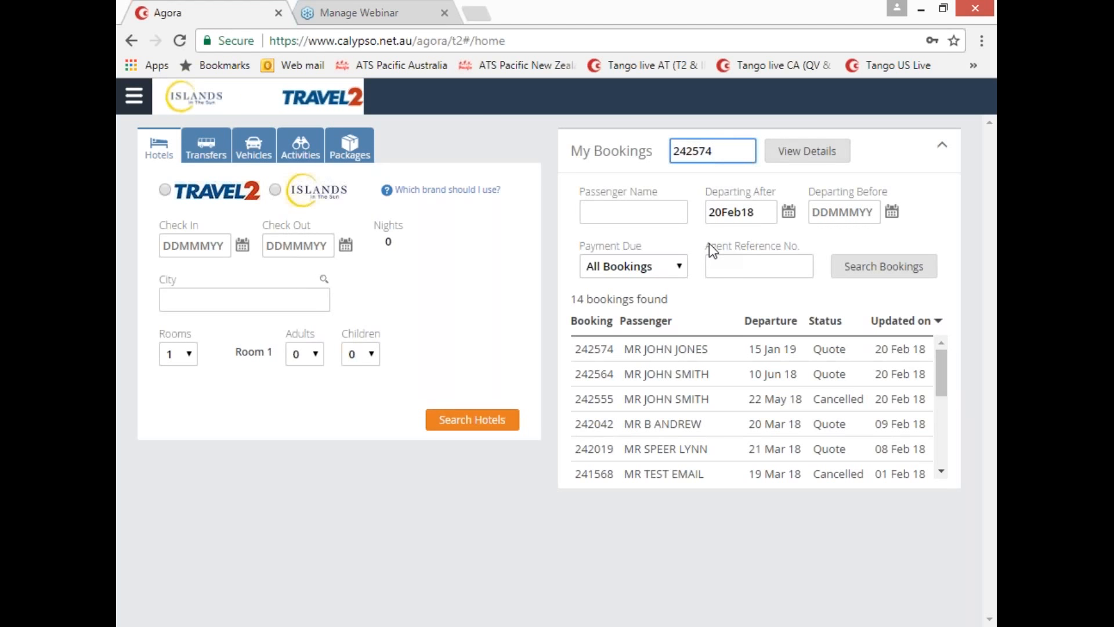
pyautogui.moveTo(708, 243); pyautogui.dragTo(800, 246)
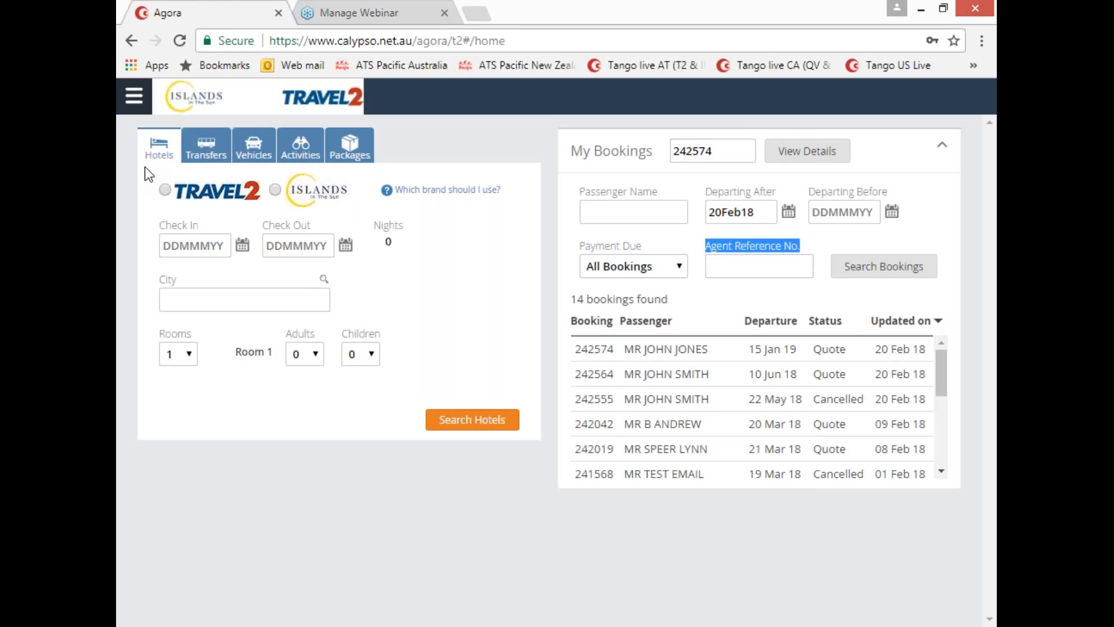
pyautogui.click(203, 146)
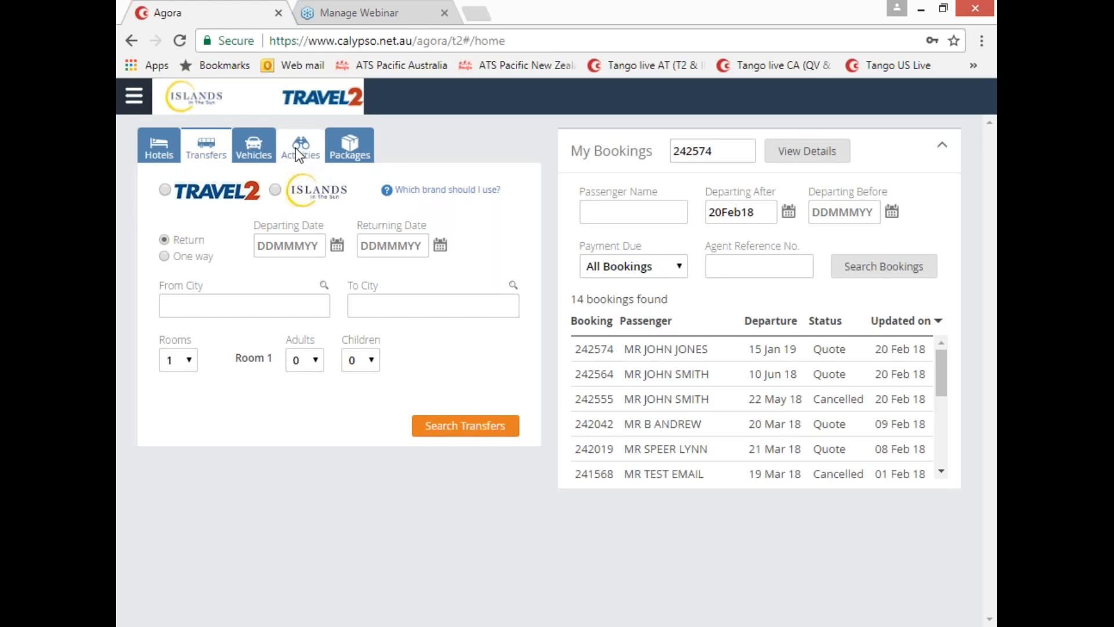
pyautogui.click(366, 153)
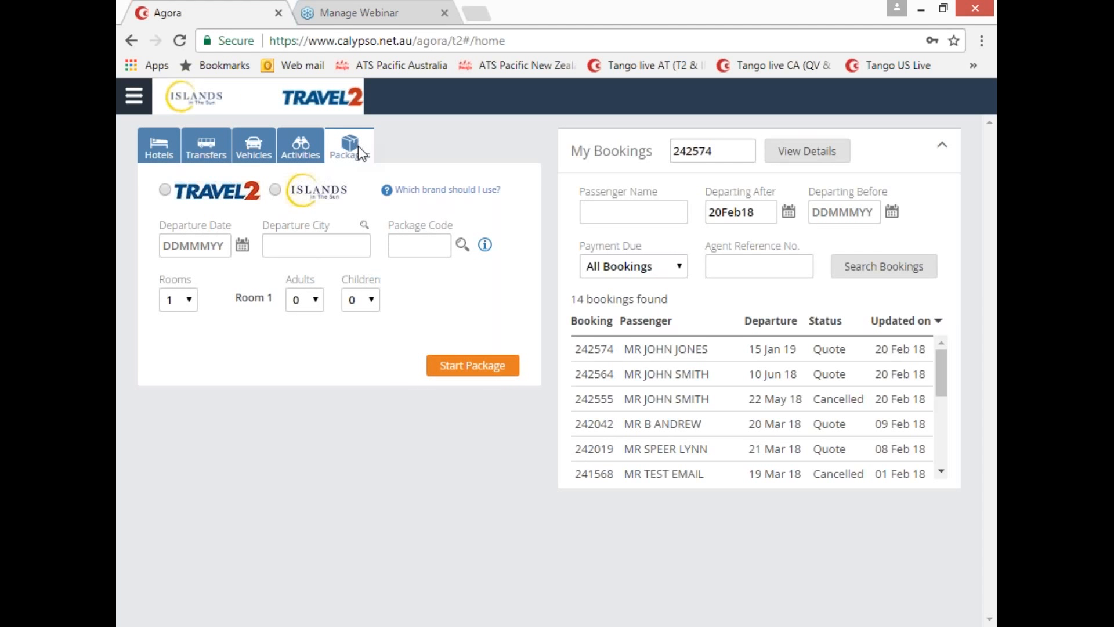
pyautogui.click(155, 148)
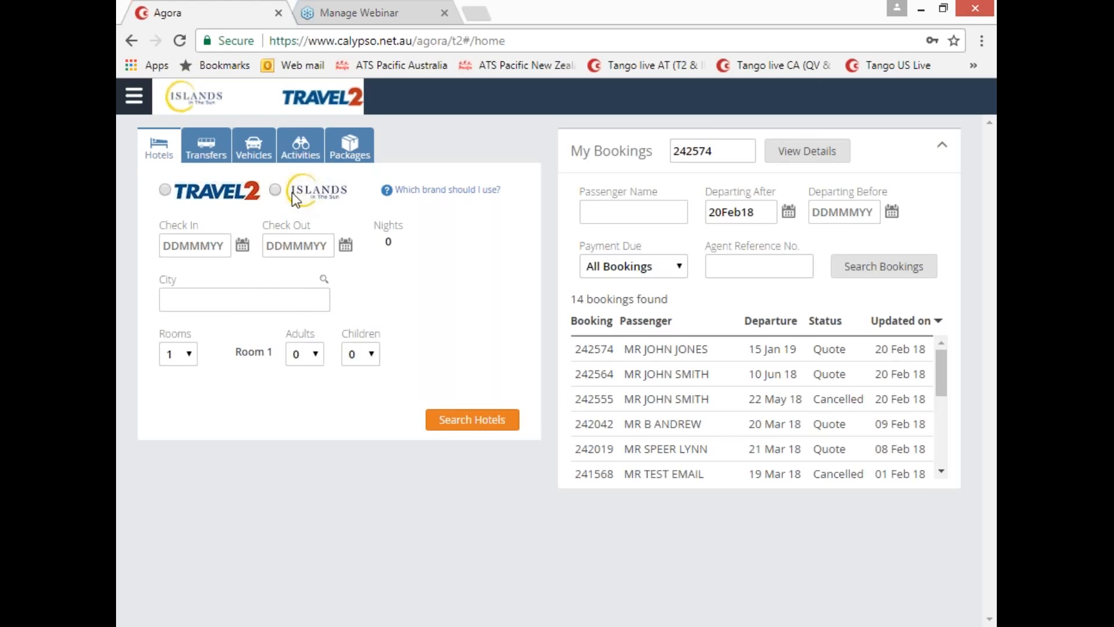
# Step: Set a Travel2 hotel search for 14May18 to 19May18 (five nights) with city BOR
pyautogui.click(164, 189)
pyautogui.click(195, 245)
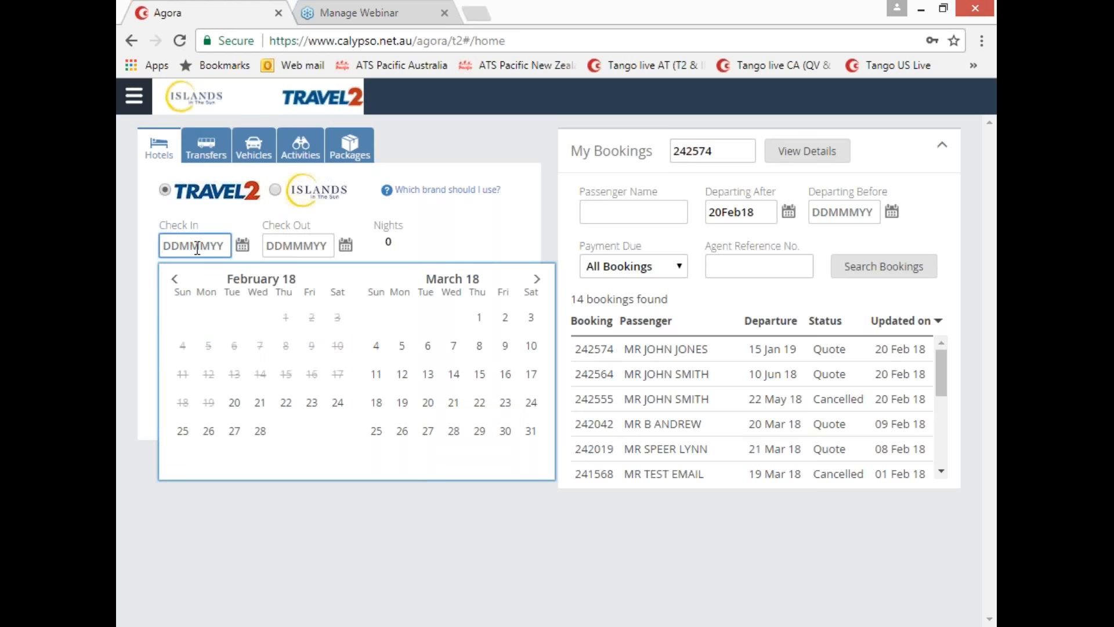
pyautogui.click(537, 282)
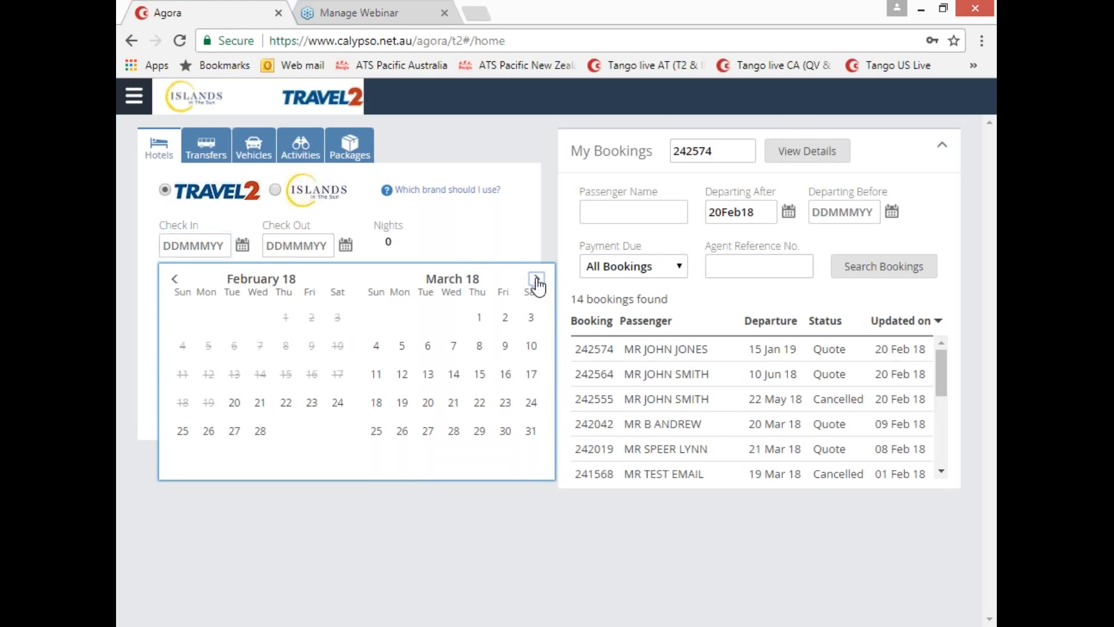
pyautogui.click(537, 281)
pyautogui.click(538, 281)
pyautogui.click(536, 279)
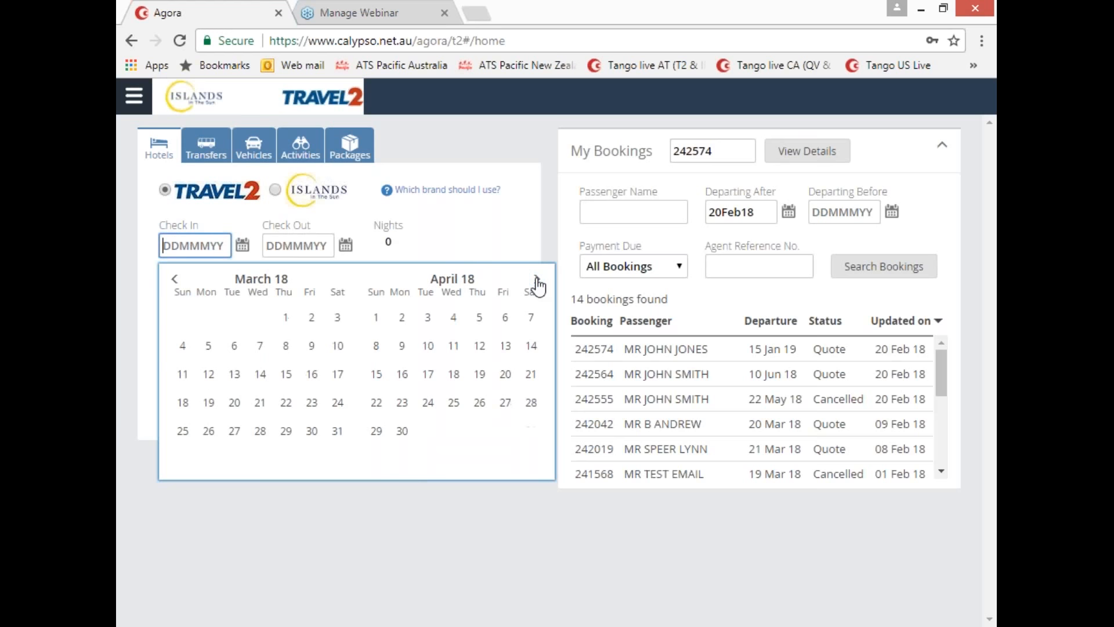
pyautogui.click(536, 281)
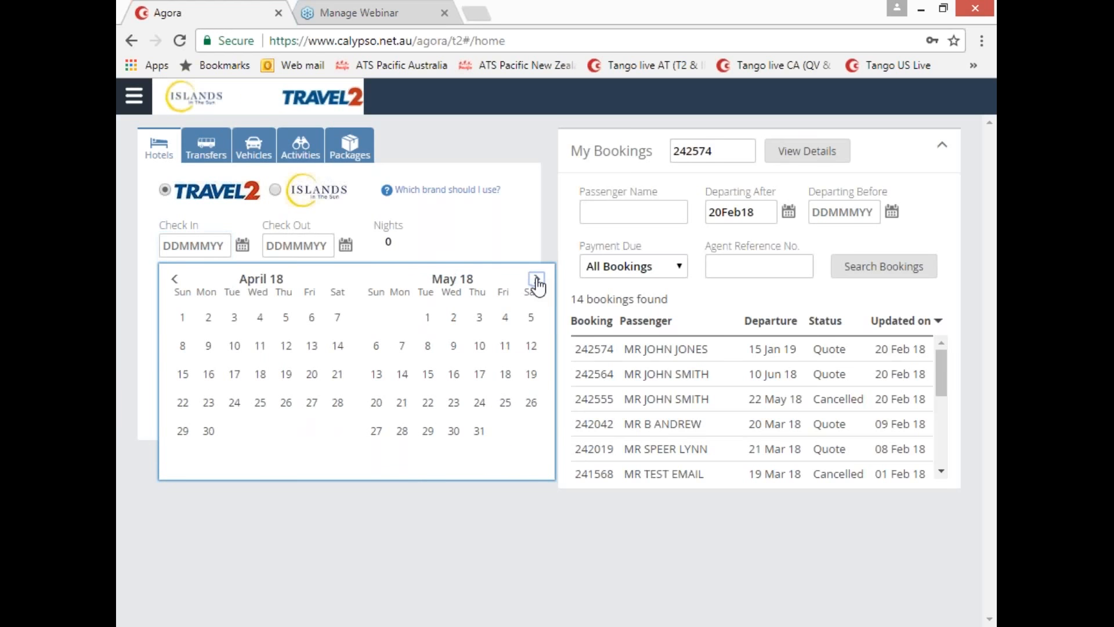
pyautogui.click(402, 376)
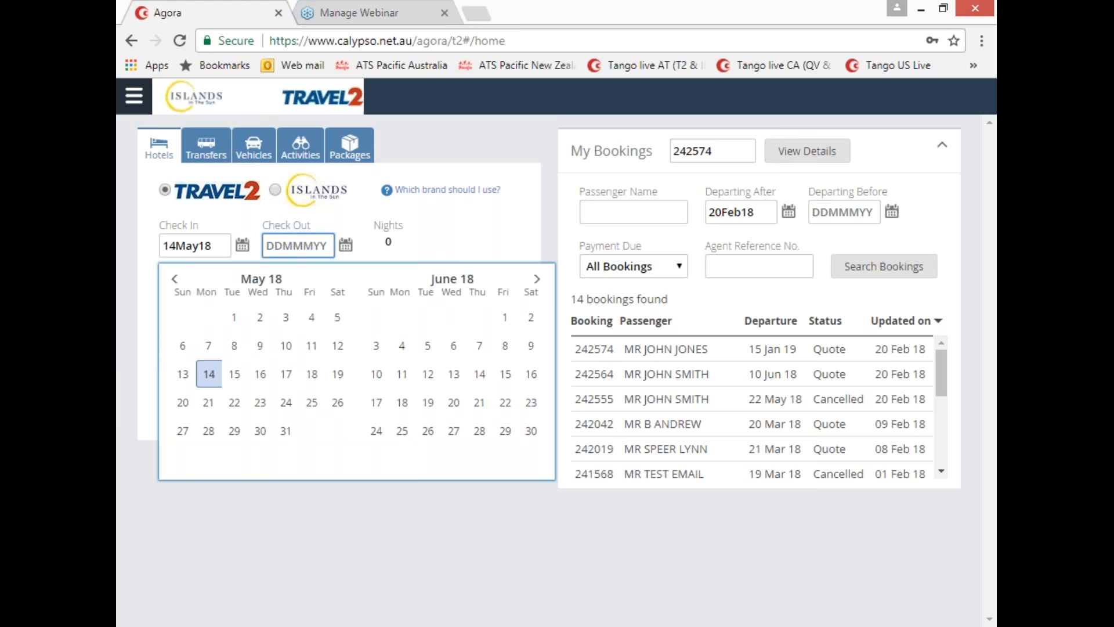
pyautogui.click(341, 381)
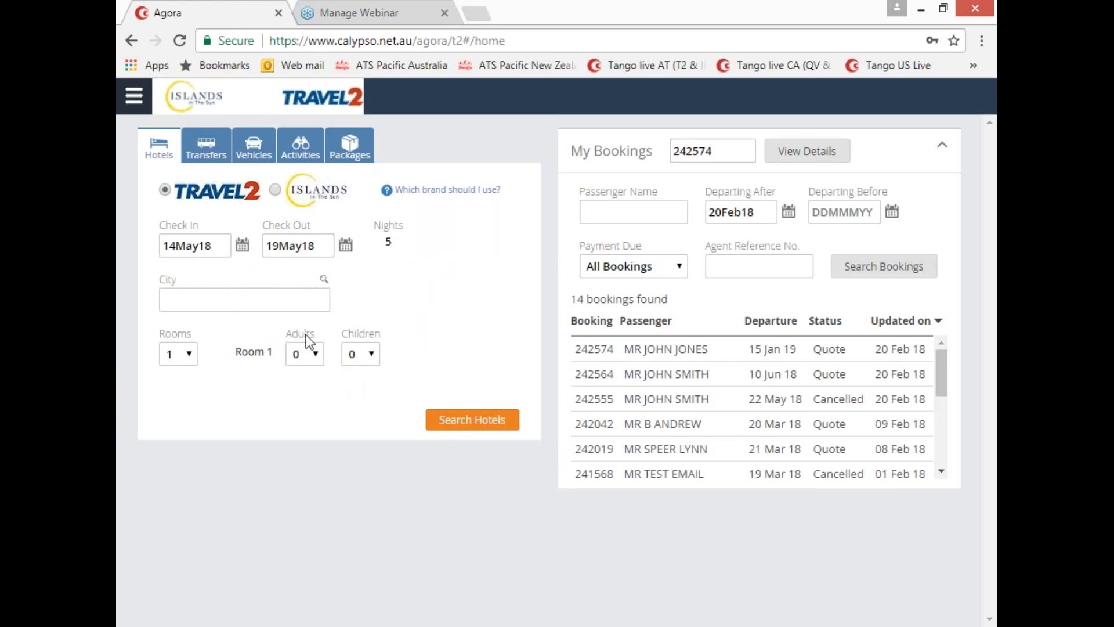
pyautogui.click(187, 295)
pyautogui.write('BOR')
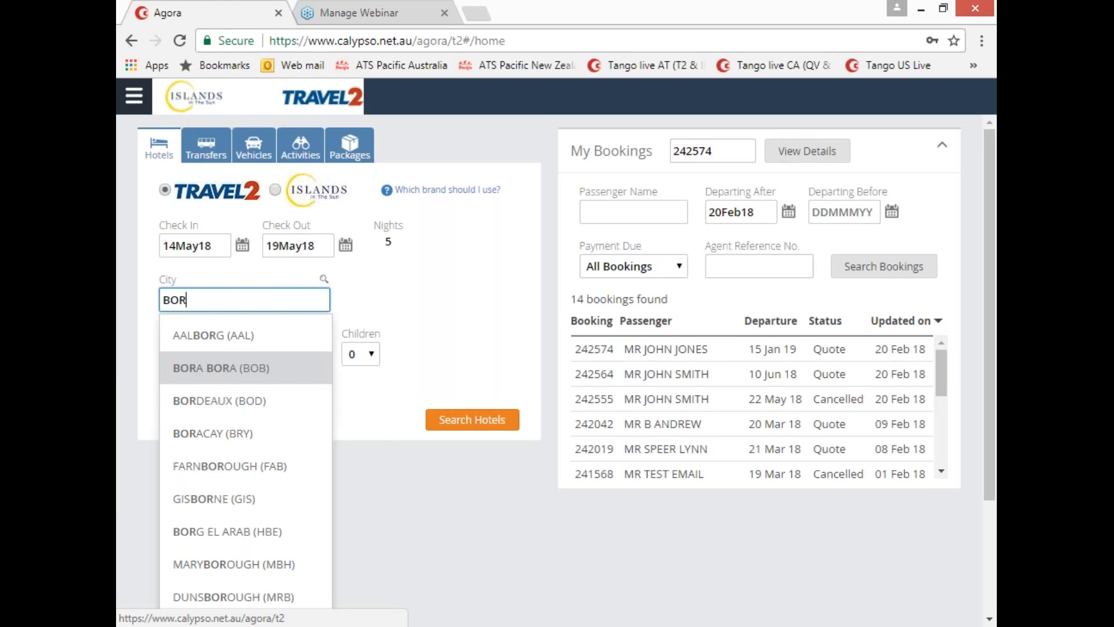
# Step: Choose Bora Bora (BOB) as the city, set 2 adults, and run the hotel search
pyautogui.click(200, 371)
pyautogui.click(325, 280)
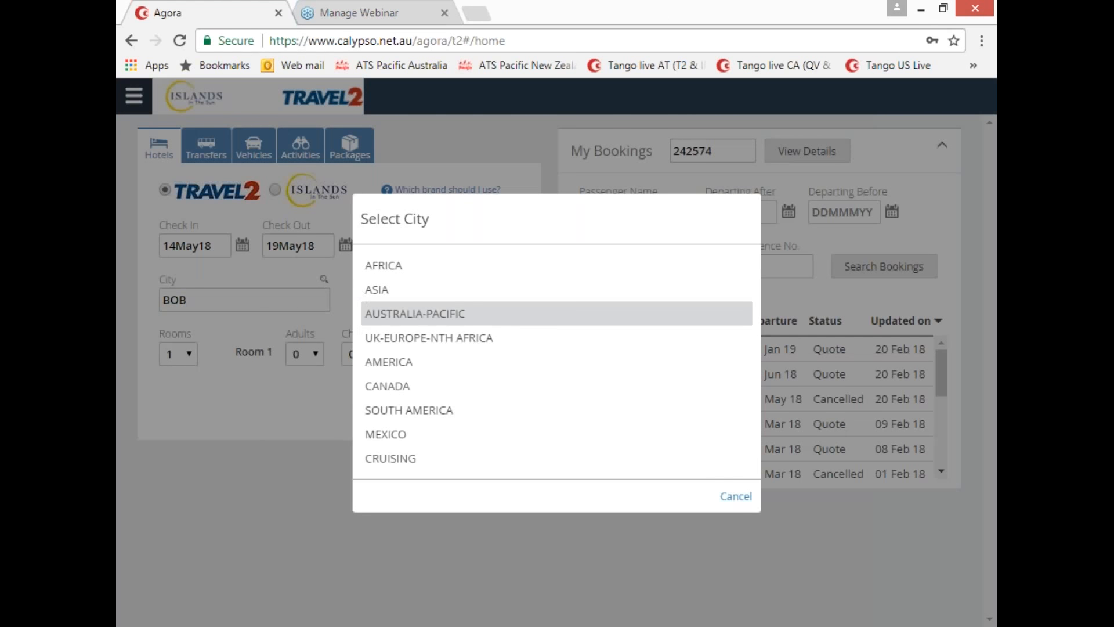
pyautogui.click(408, 314)
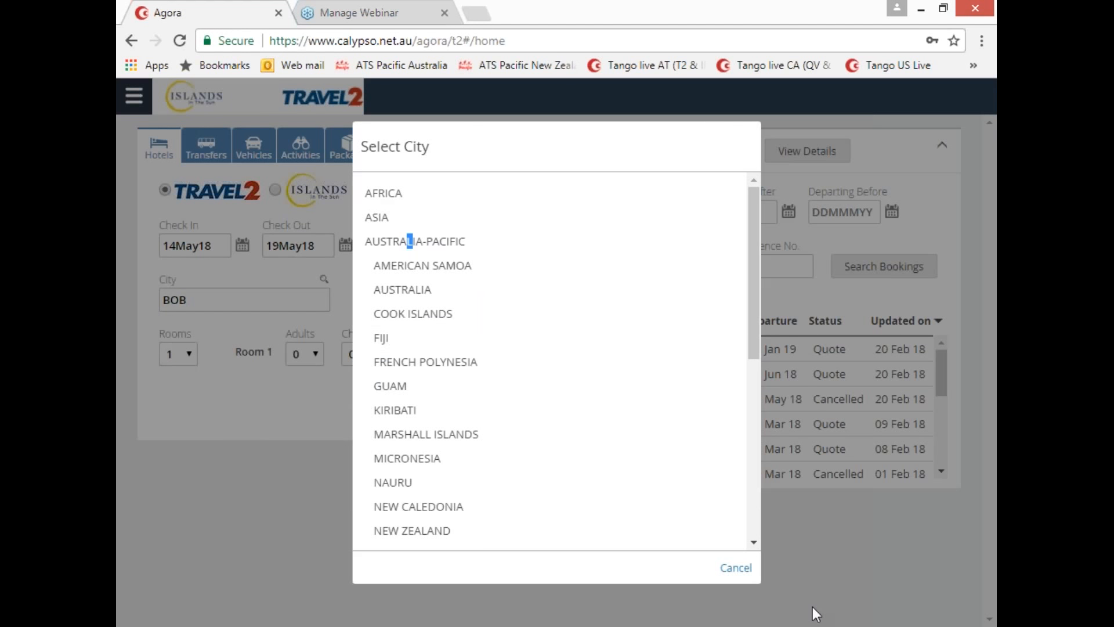
pyautogui.click(734, 570)
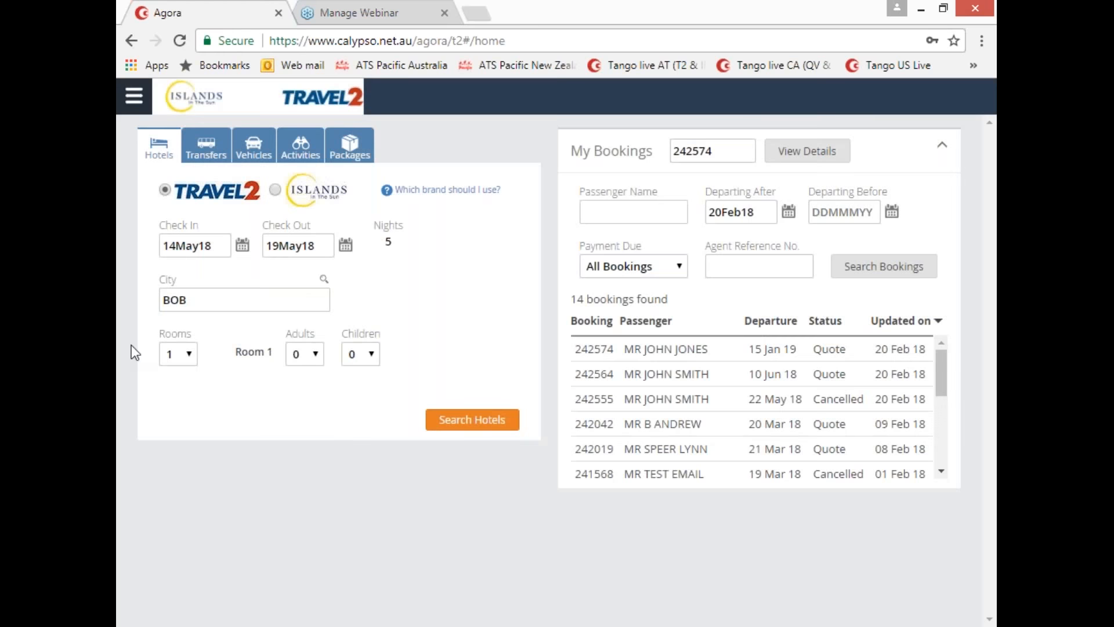
pyautogui.click(315, 357)
pyautogui.click(297, 409)
pyautogui.click(480, 428)
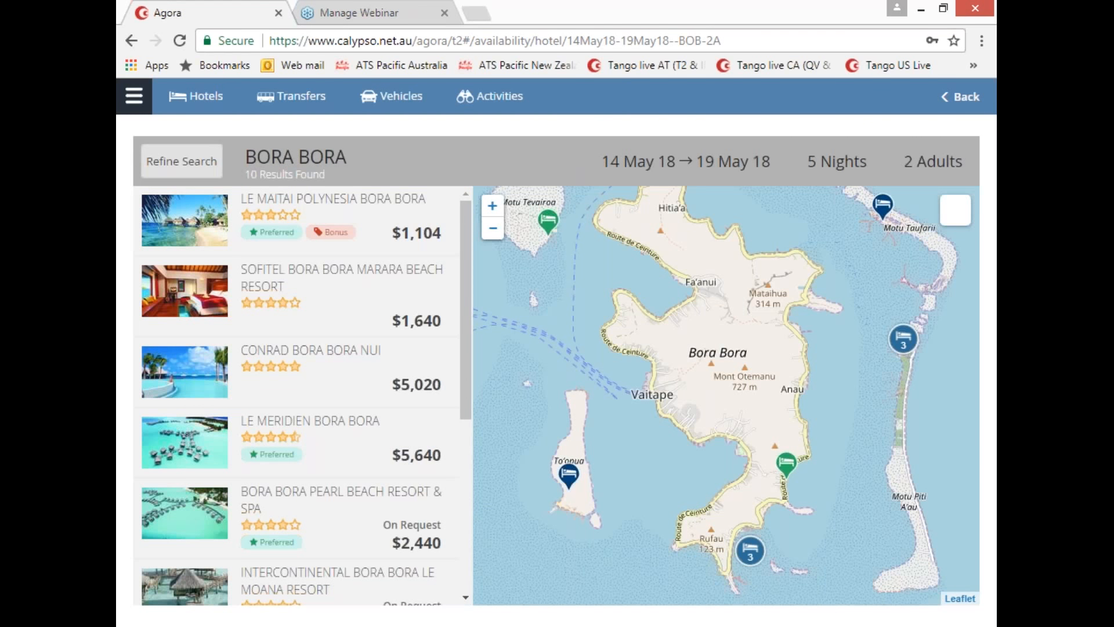
# Step: Zoom the map into the southern hotel cluster and open the Sofitel Bora Bora Marara details
pyautogui.moveTo(470, 365); pyautogui.dragTo(465, 341)
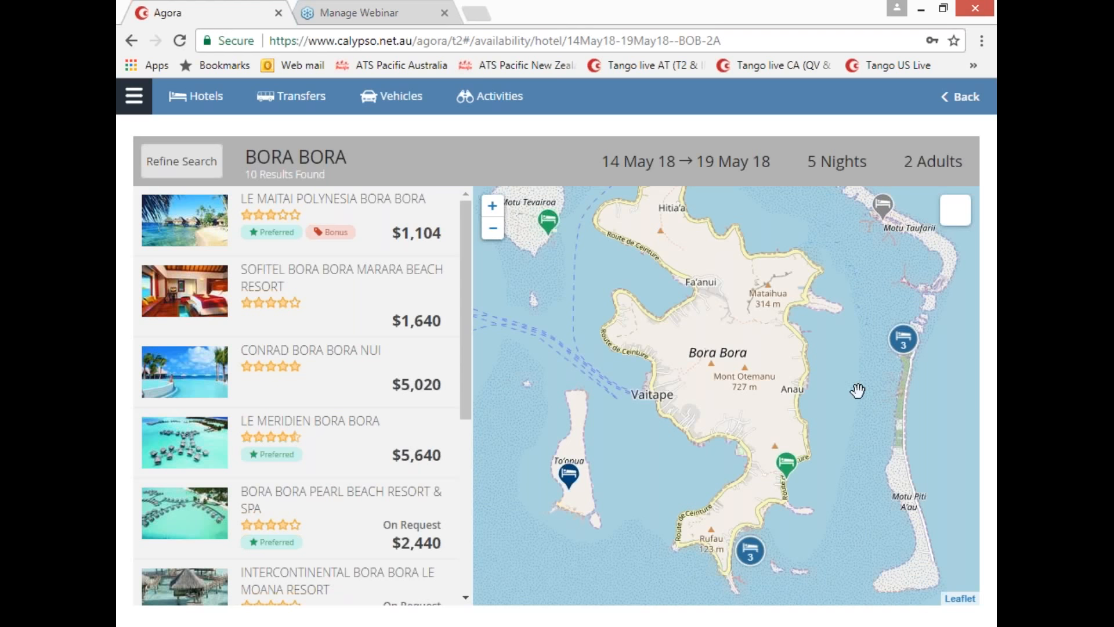
pyautogui.click(750, 552)
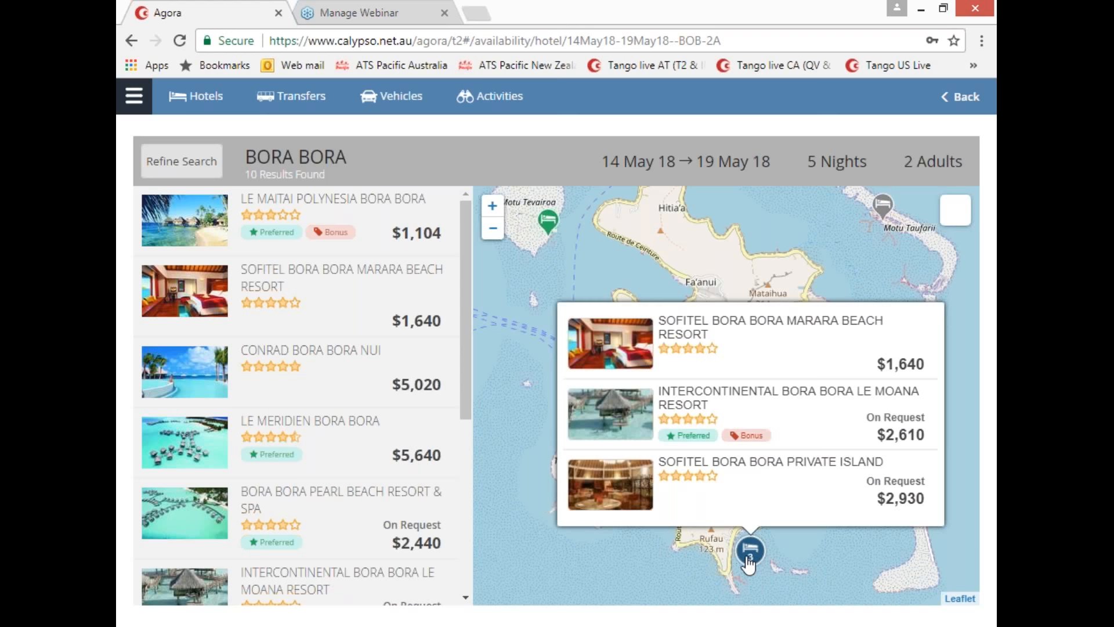
pyautogui.click(749, 554)
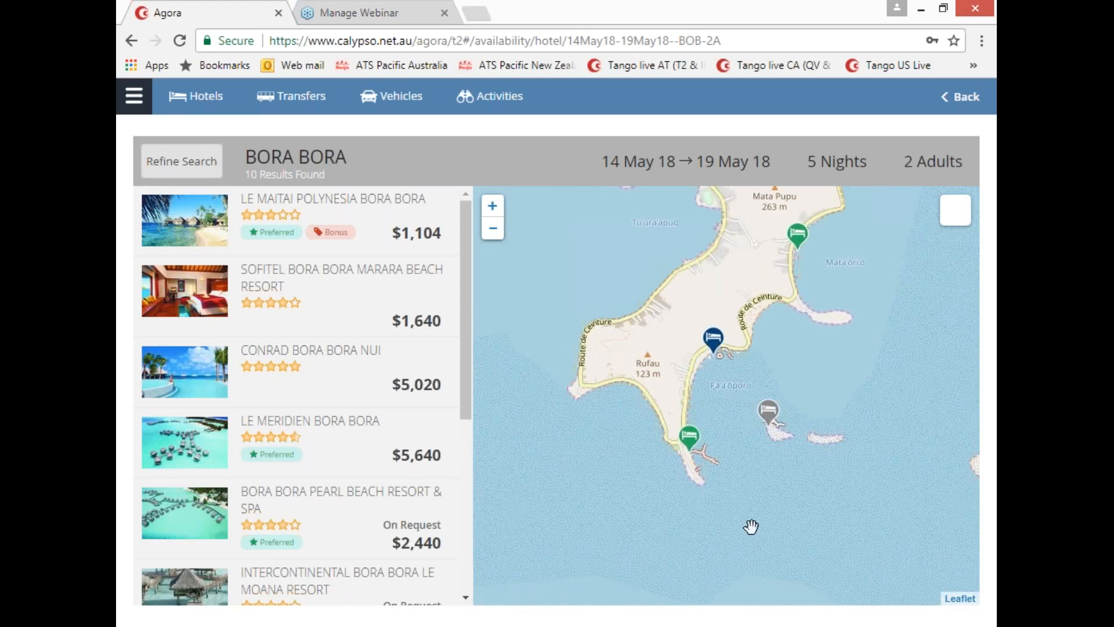
pyautogui.click(715, 346)
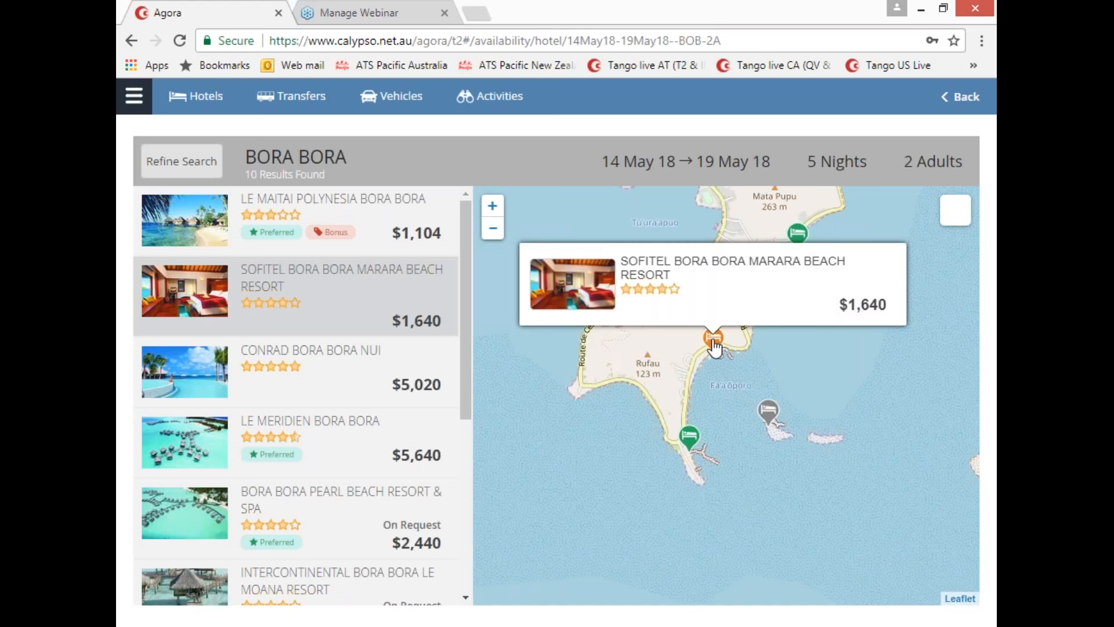
pyautogui.click(715, 346)
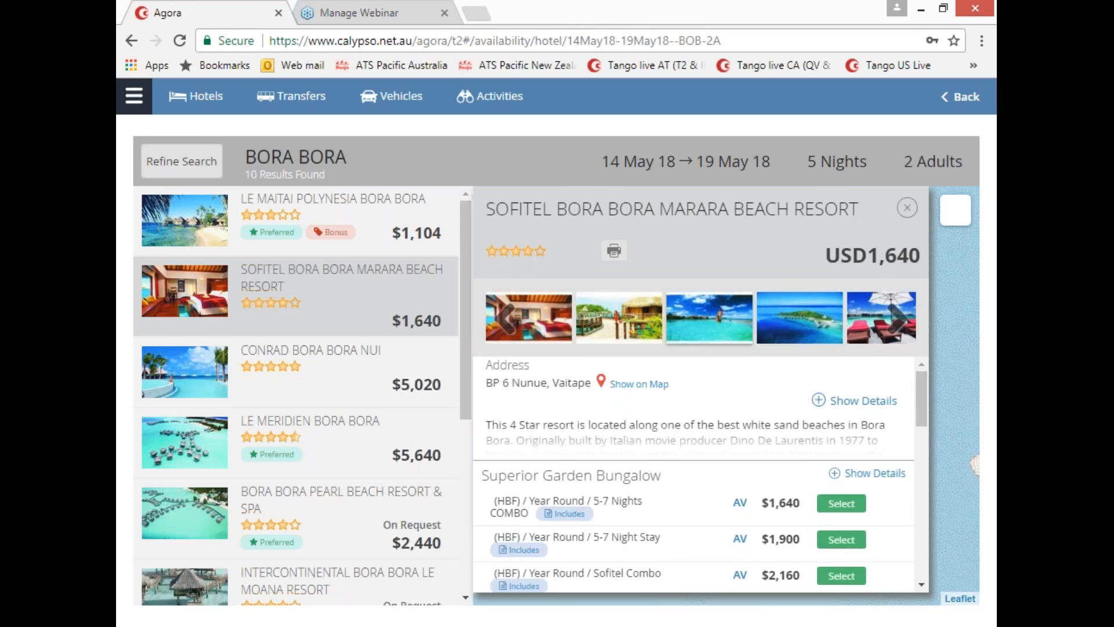
pyautogui.click(629, 326)
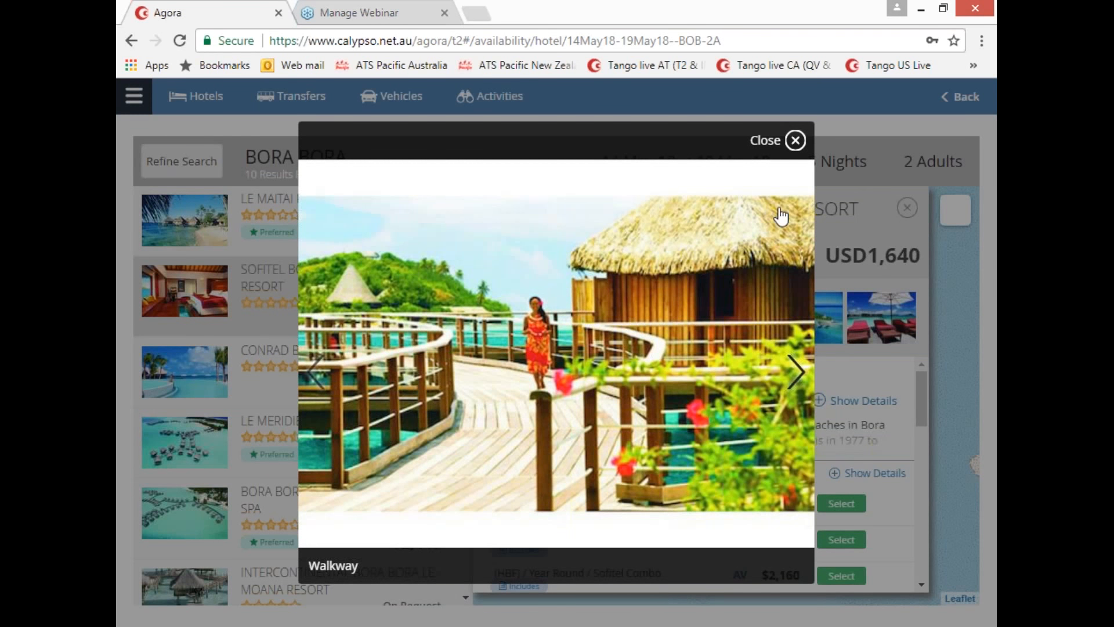
pyautogui.rightClick(608, 215)
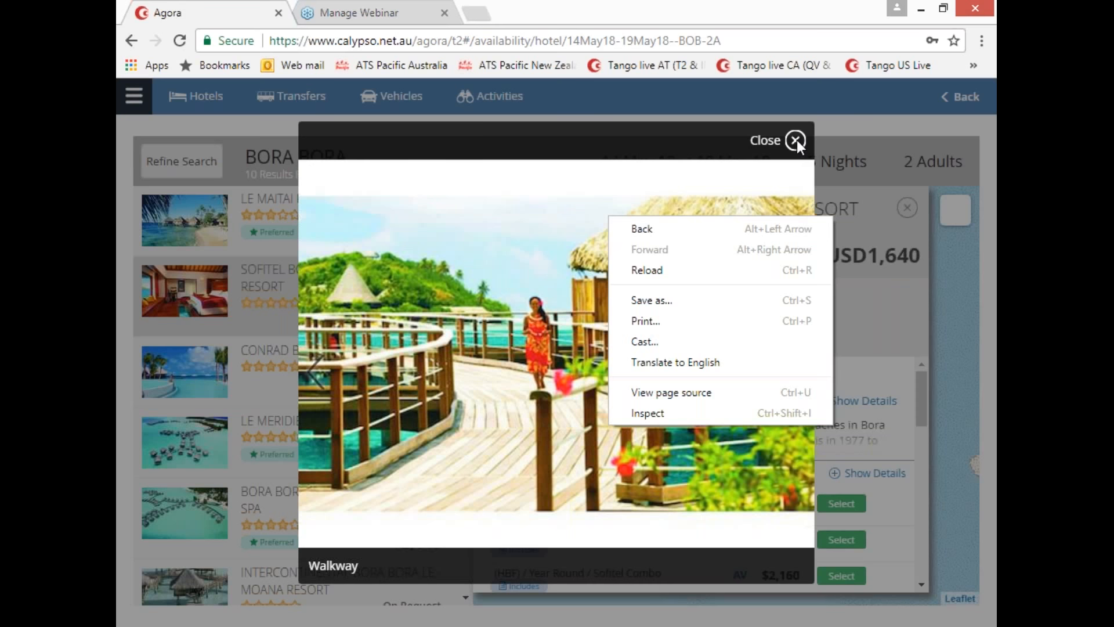
pyautogui.click(796, 141)
pyautogui.click(796, 140)
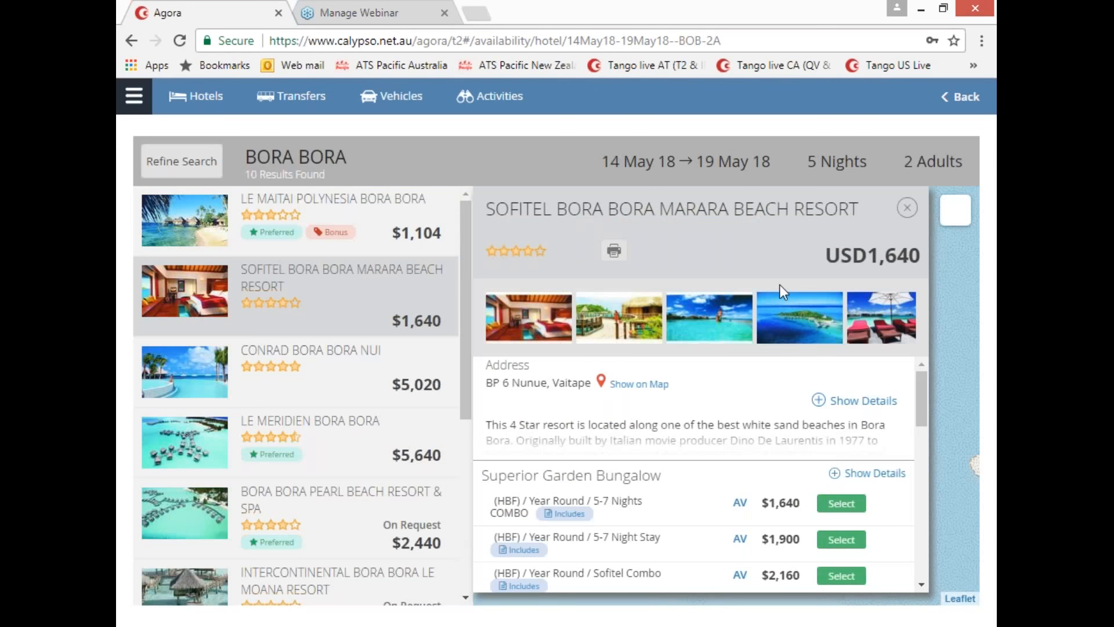
# Step: Expand the Sofitel's full description, check the check-in/out times, and expand Facilities
pyautogui.click(819, 402)
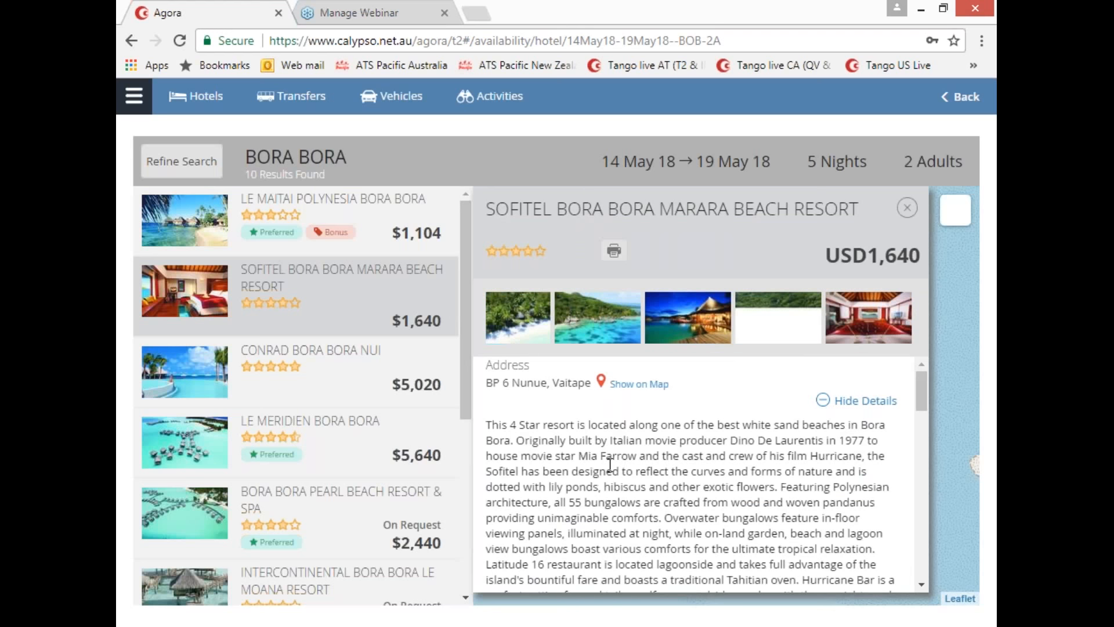
pyautogui.scroll(-3, 610, 465)
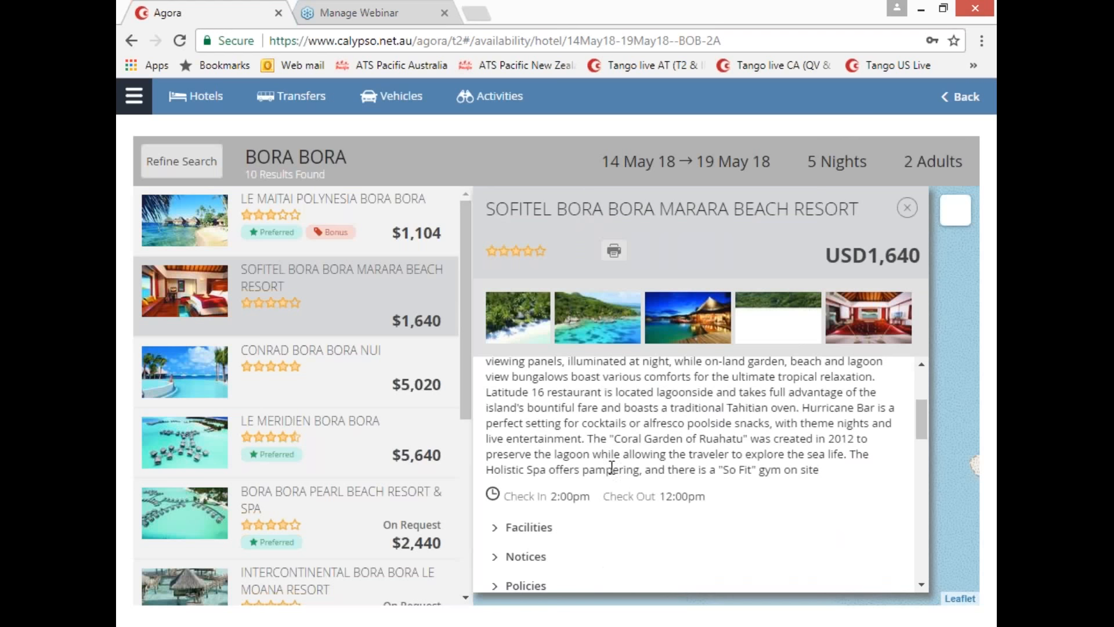
pyautogui.moveTo(711, 496); pyautogui.dragTo(492, 494)
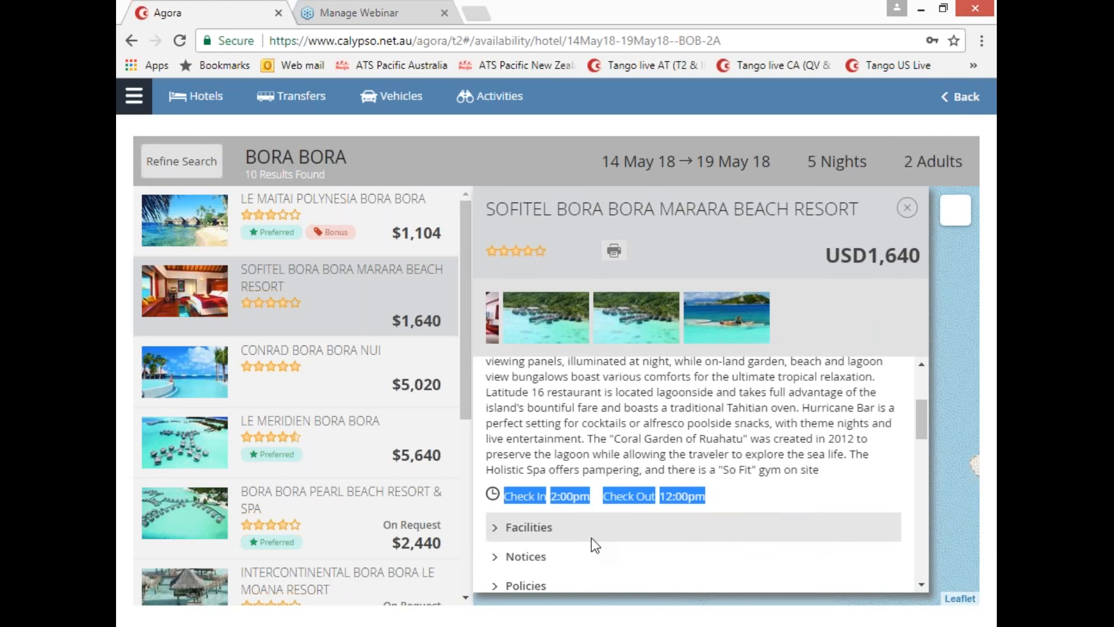
pyautogui.click(494, 525)
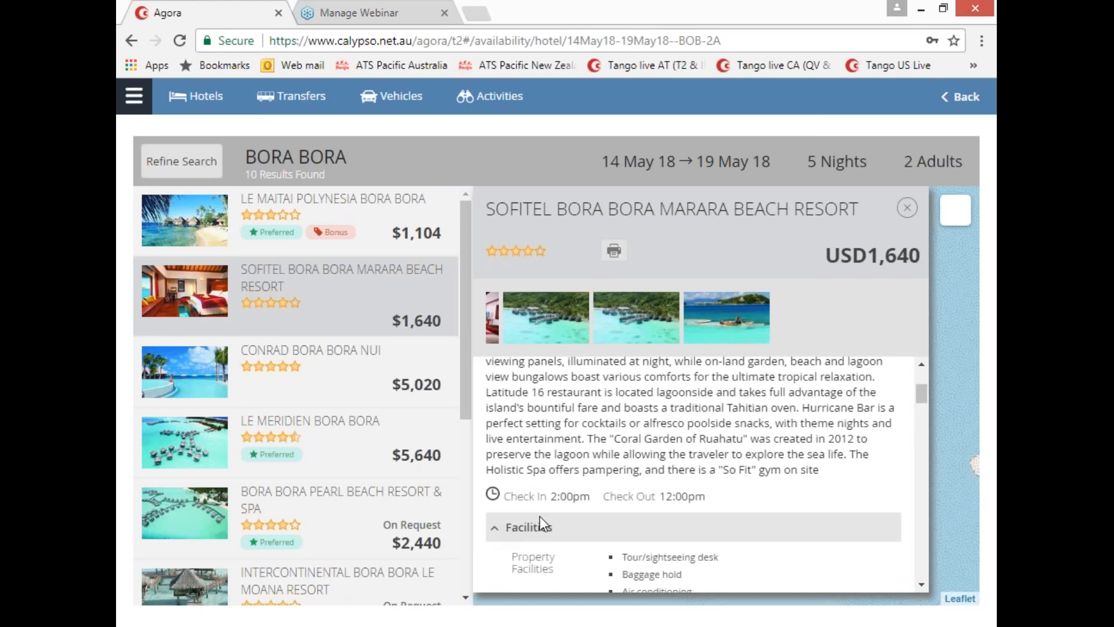
# Step: Scroll past Notices and Policies to the Superior Garden Bungalow rates ($1,640 to $2,680)
pyautogui.scroll(-5, 540, 522)
pyautogui.scroll(-4, 560, 510)
pyautogui.scroll(-3, 566, 502)
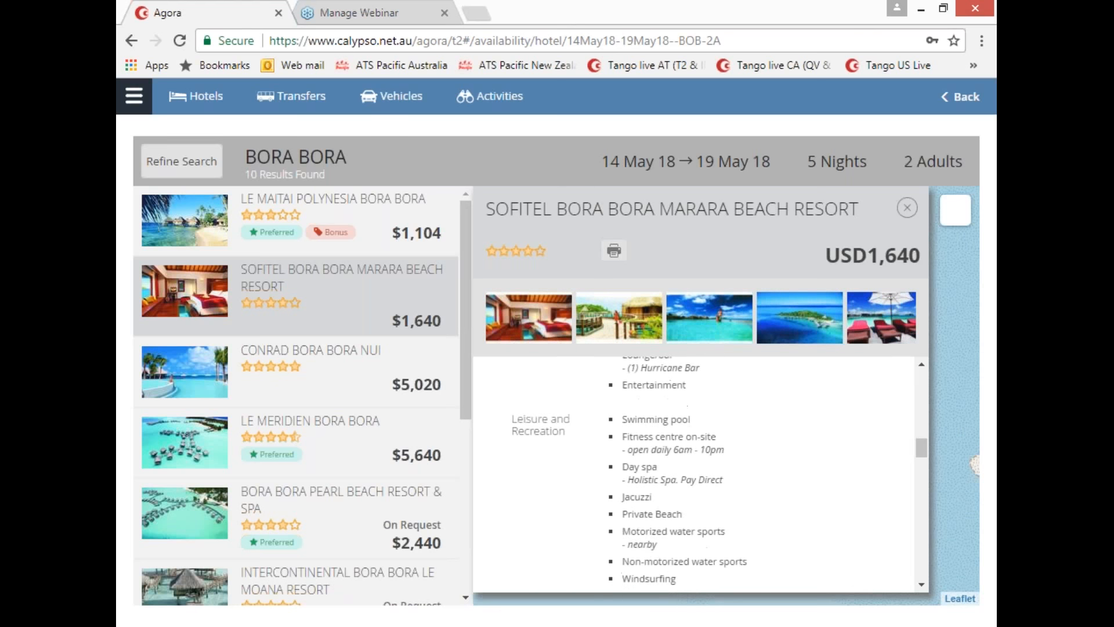
pyautogui.scroll(-3, 697, 473)
pyautogui.scroll(-10, 696, 473)
pyautogui.scroll(-2, 696, 473)
pyautogui.scroll(1, 696, 473)
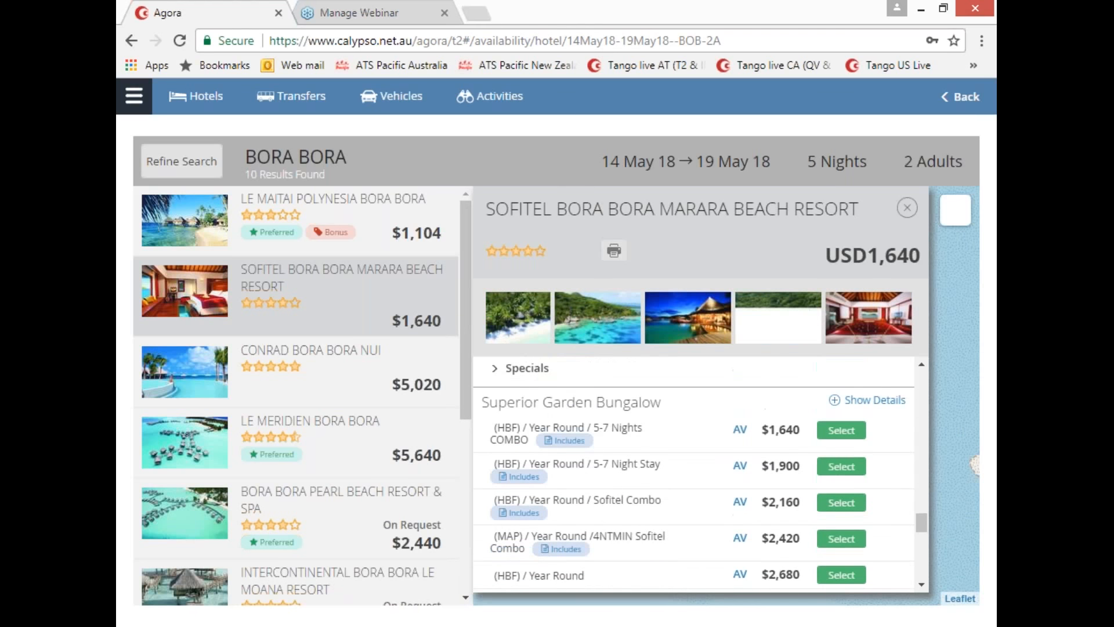
# Step: Expand and collapse the honeymoon Specials note, then bring Superior Beach Bungalow rates from $2,200 into view
pyautogui.click(495, 371)
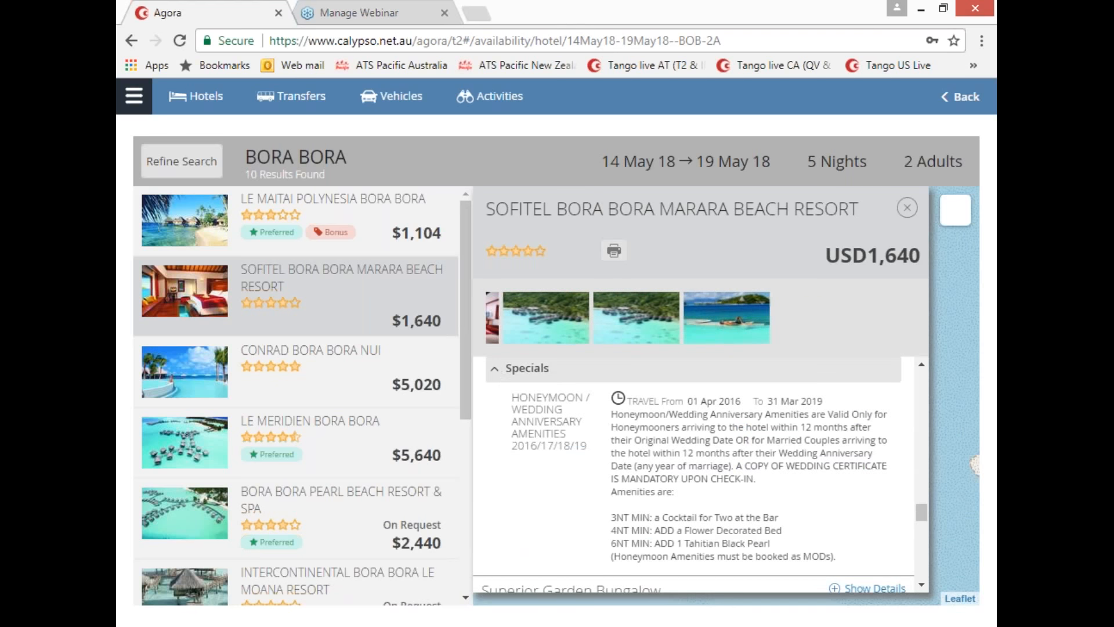
pyautogui.click(497, 370)
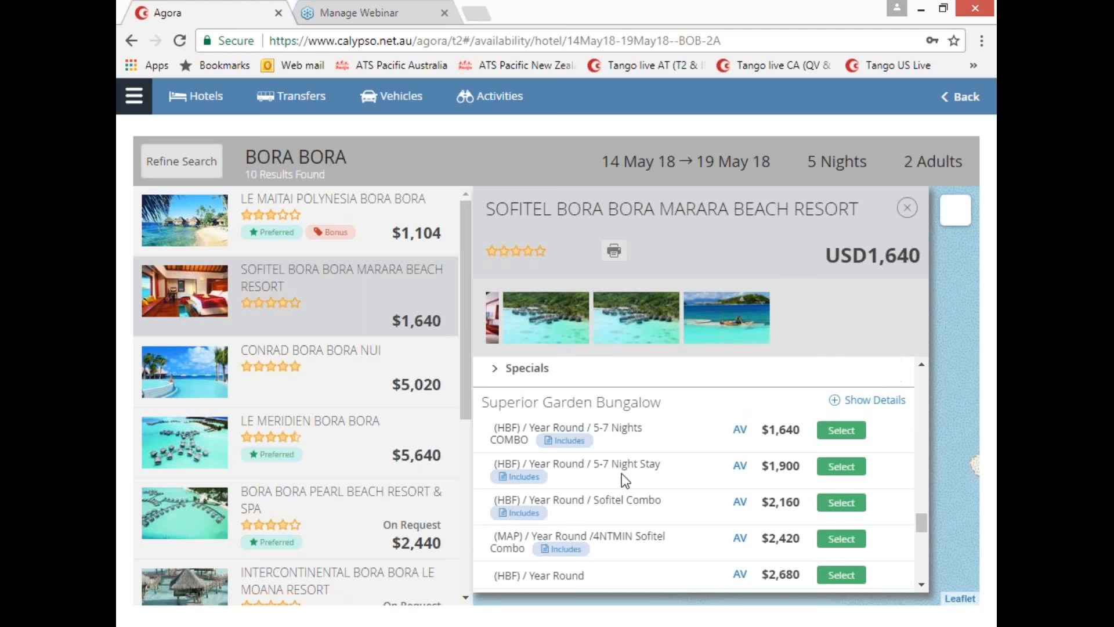
pyautogui.scroll(-8, 623, 474)
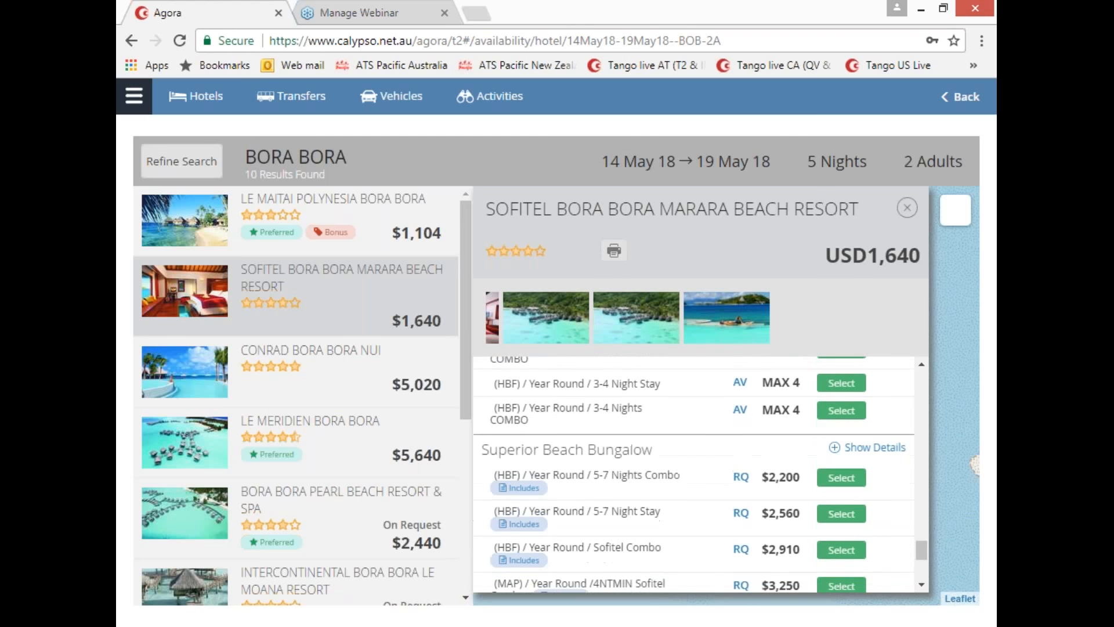
pyautogui.scroll(-2, 624, 473)
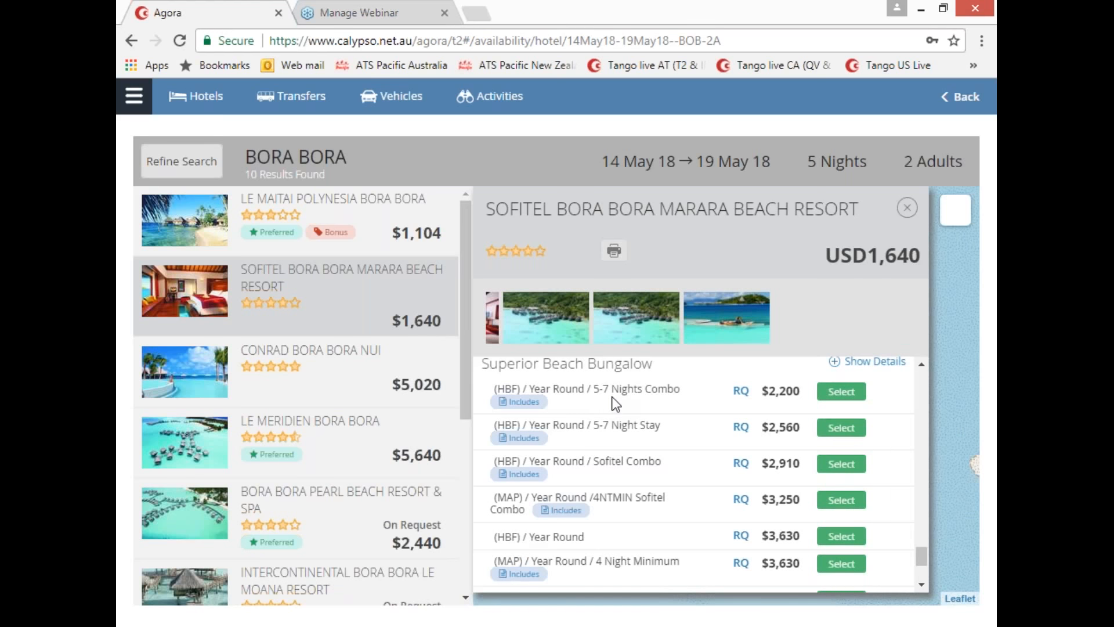
pyautogui.click(522, 404)
# Step: Check availability for the $2,560 Superior Beach Bungalow rate, then show the room details
pyautogui.moveTo(513, 438)
pyautogui.click(741, 430)
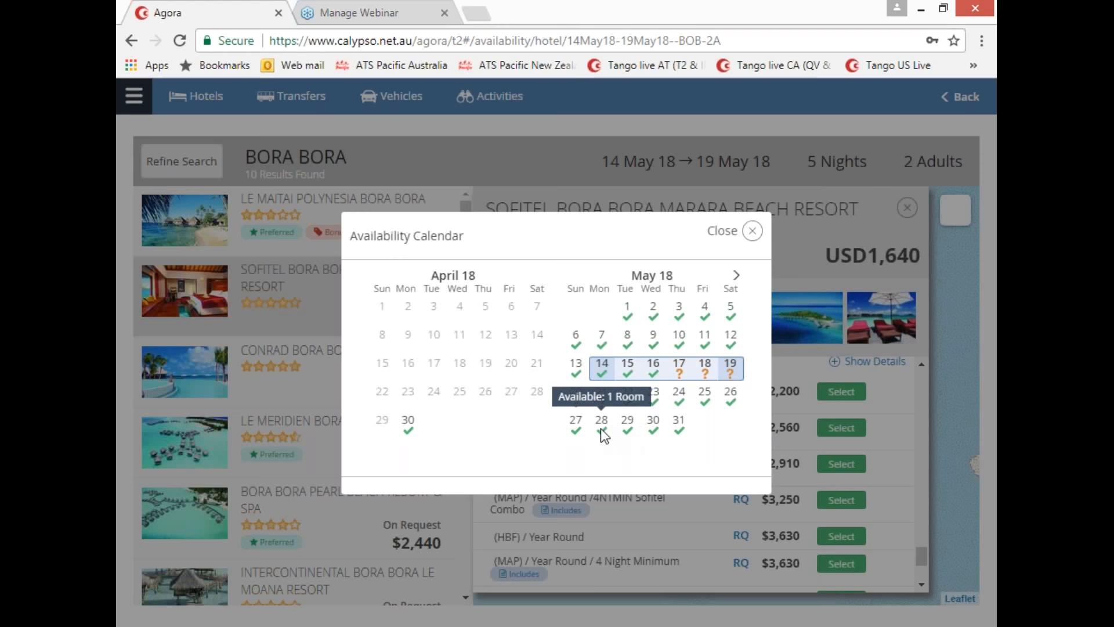
pyautogui.click(753, 234)
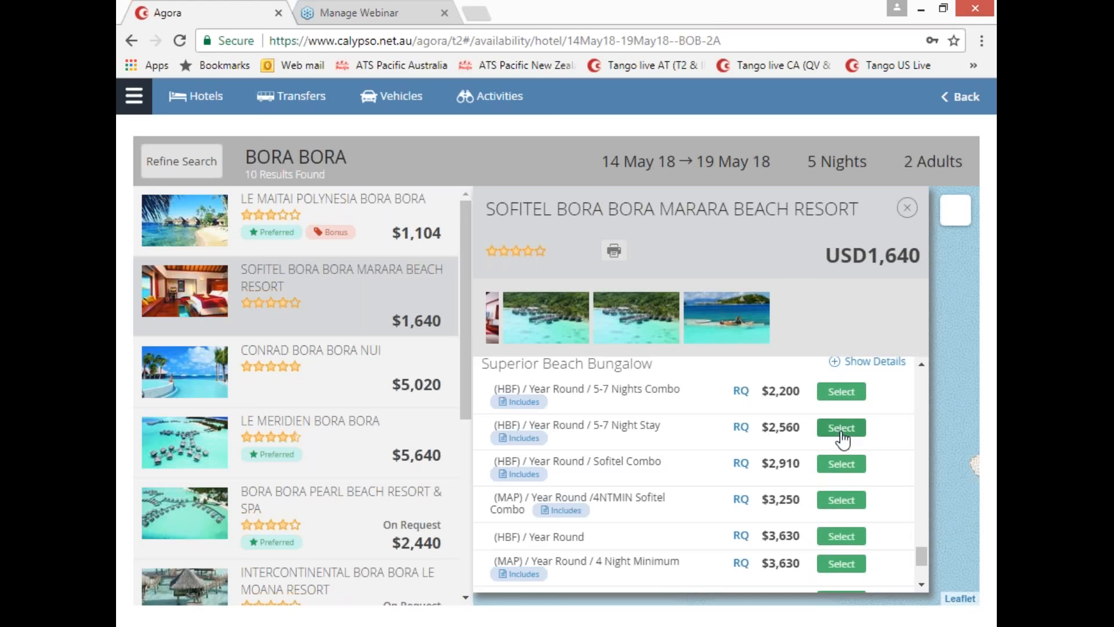
pyautogui.click(835, 363)
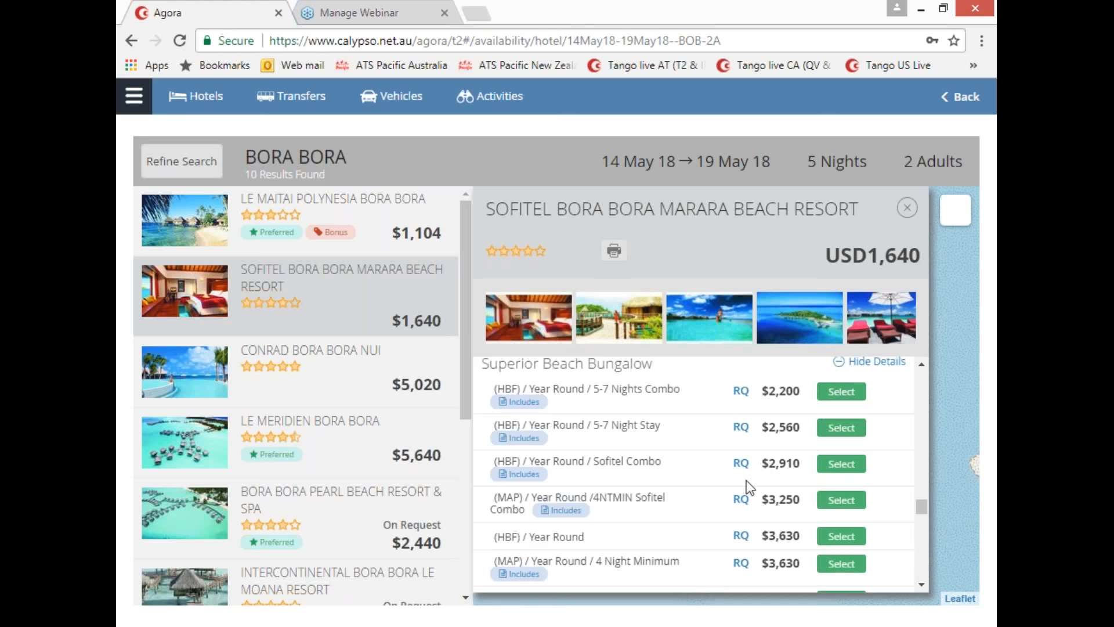
# Step: Read through the bungalow's room description, capacity and features
pyautogui.scroll(-5, 725, 484)
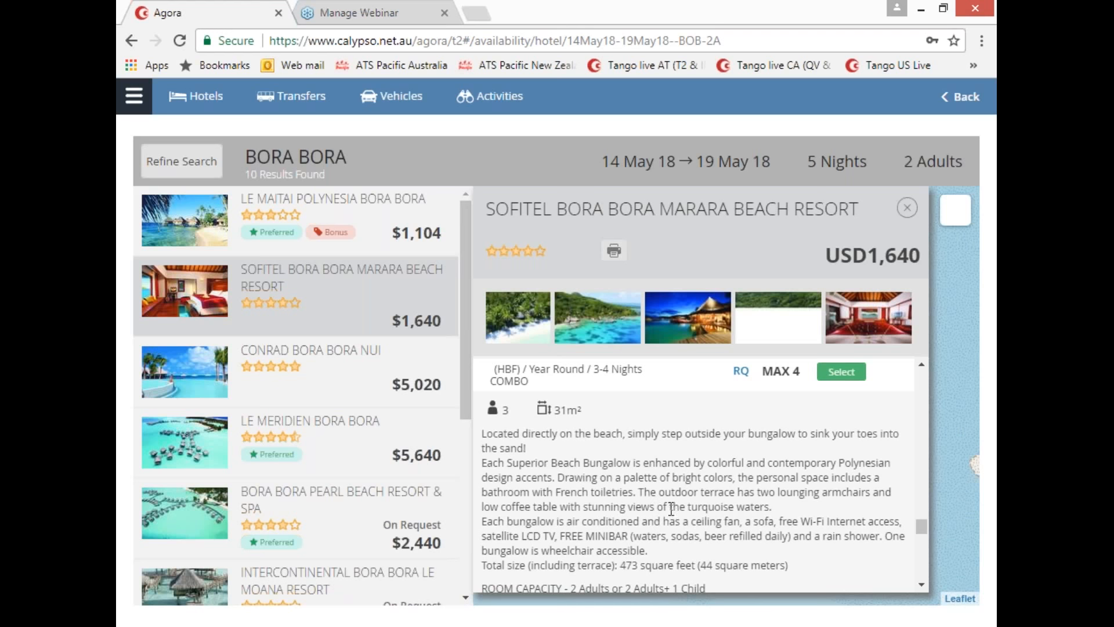
pyautogui.scroll(-1, 676, 490)
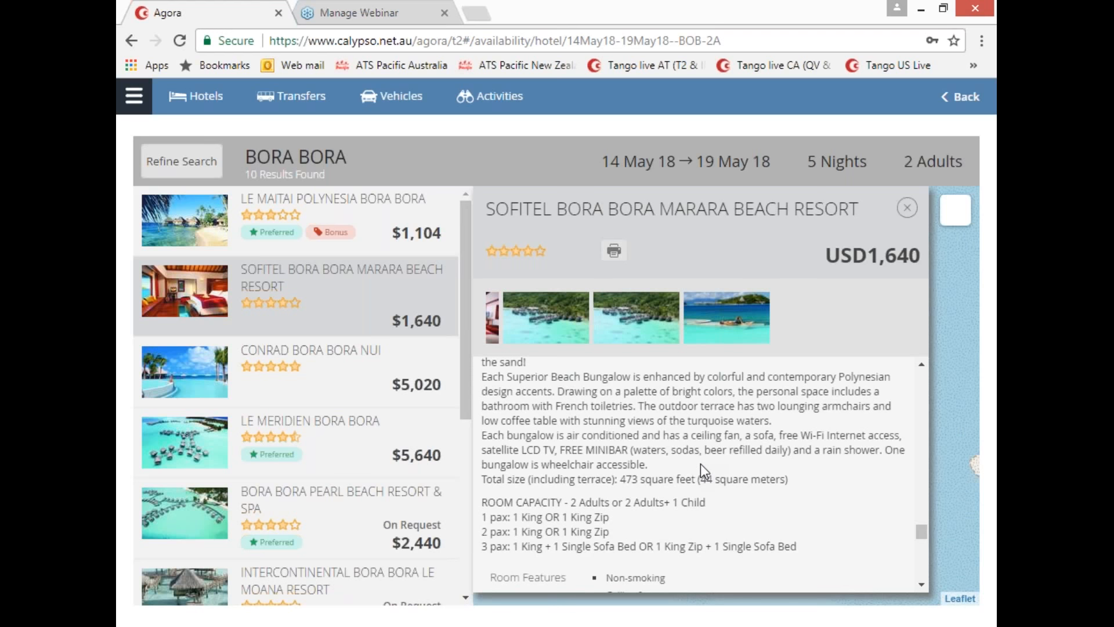
pyautogui.scroll(-2, 701, 465)
pyautogui.scroll(-1, 704, 463)
pyautogui.scroll(2, 707, 459)
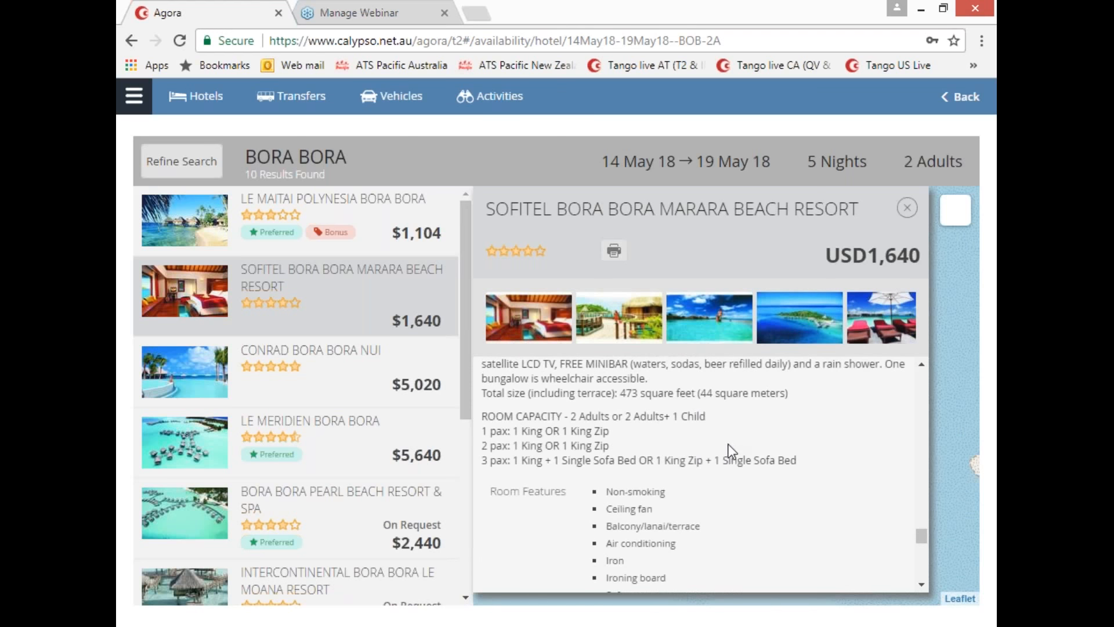
pyautogui.scroll(2, 729, 444)
pyautogui.scroll(3, 742, 438)
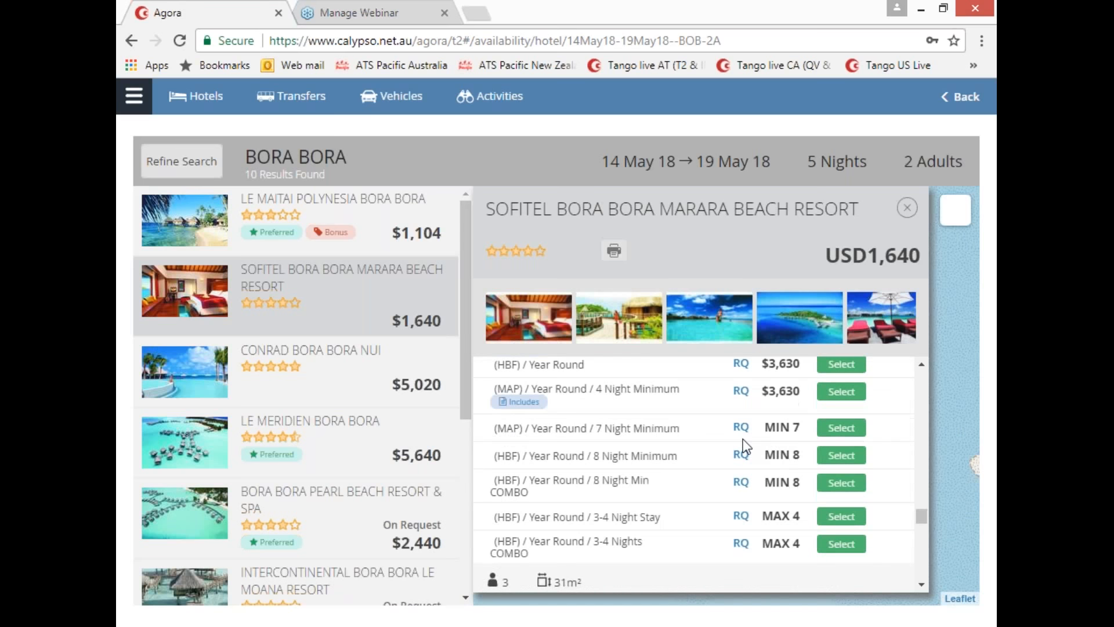
pyautogui.scroll(1, 745, 442)
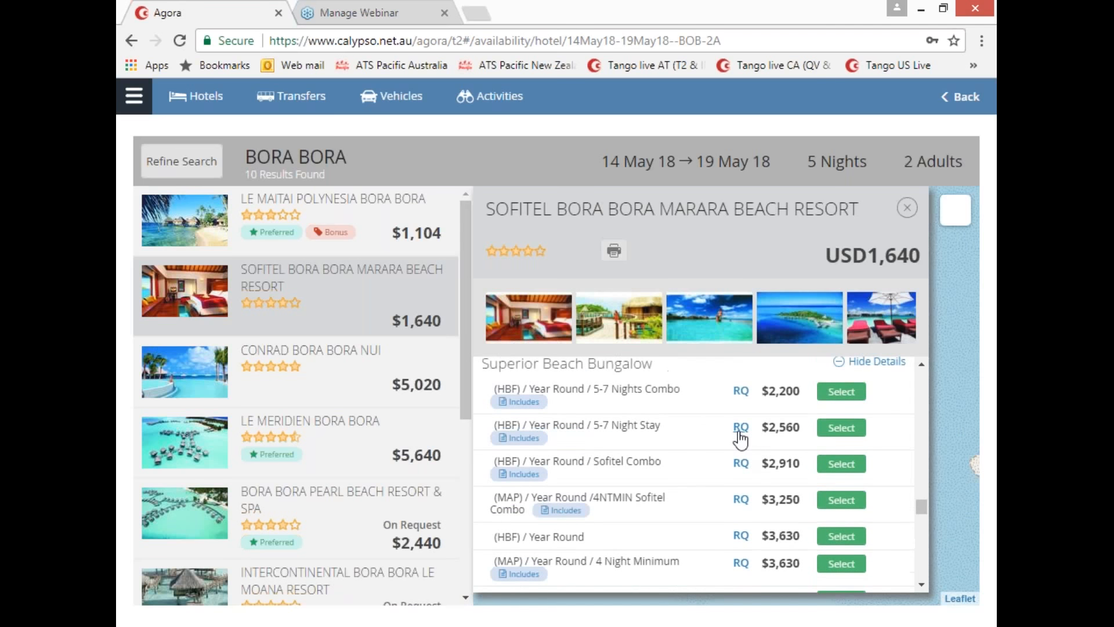
# Step: Select the $2,560 5-7 Night Stay rate with early check-in and breakfast and dinner, totalling $4,260.00
pyautogui.click(839, 430)
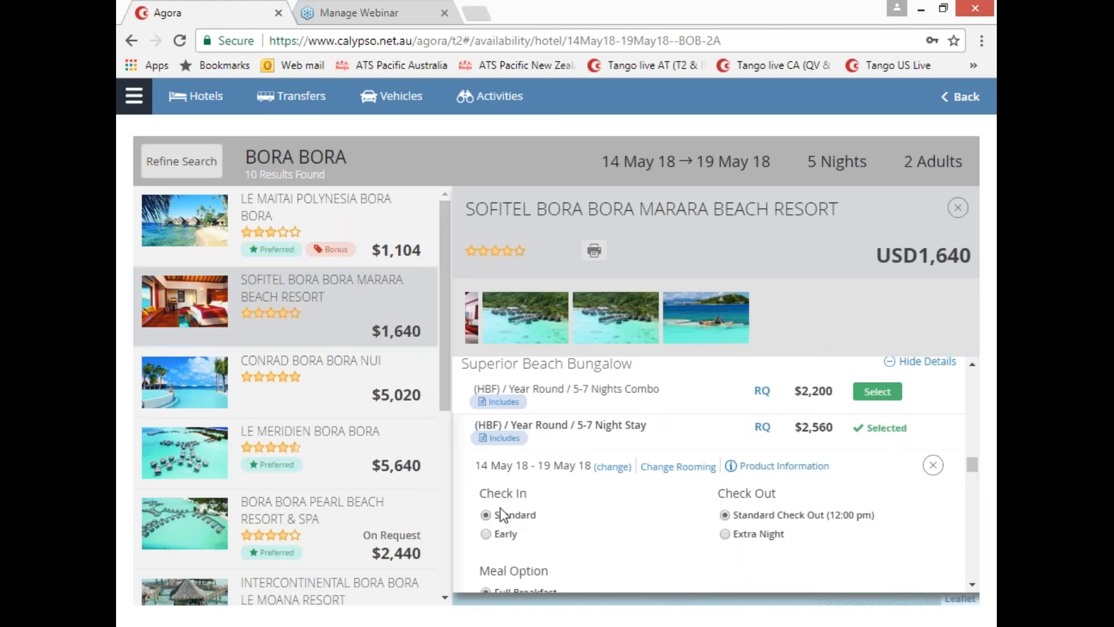
pyautogui.scroll(-3, 621, 509)
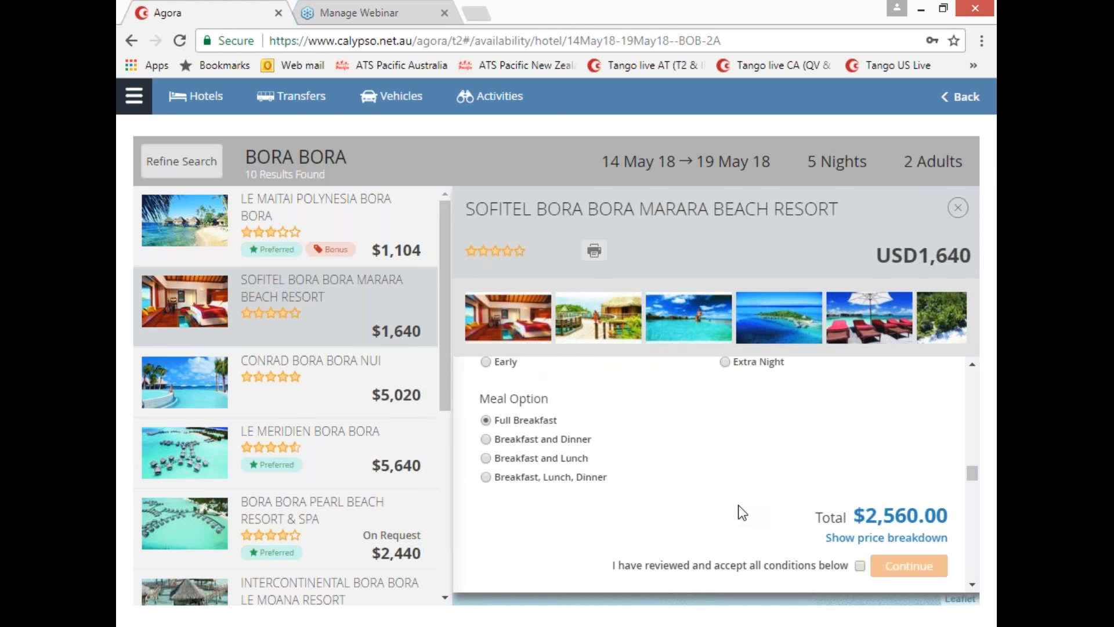
pyautogui.scroll(2, 696, 493)
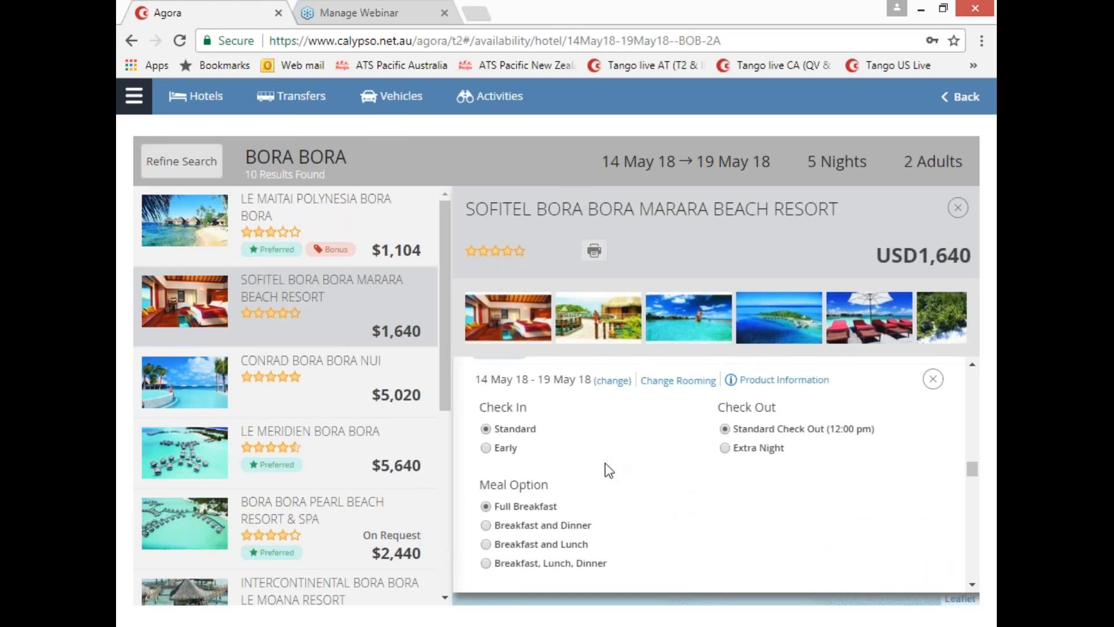
pyautogui.click(485, 448)
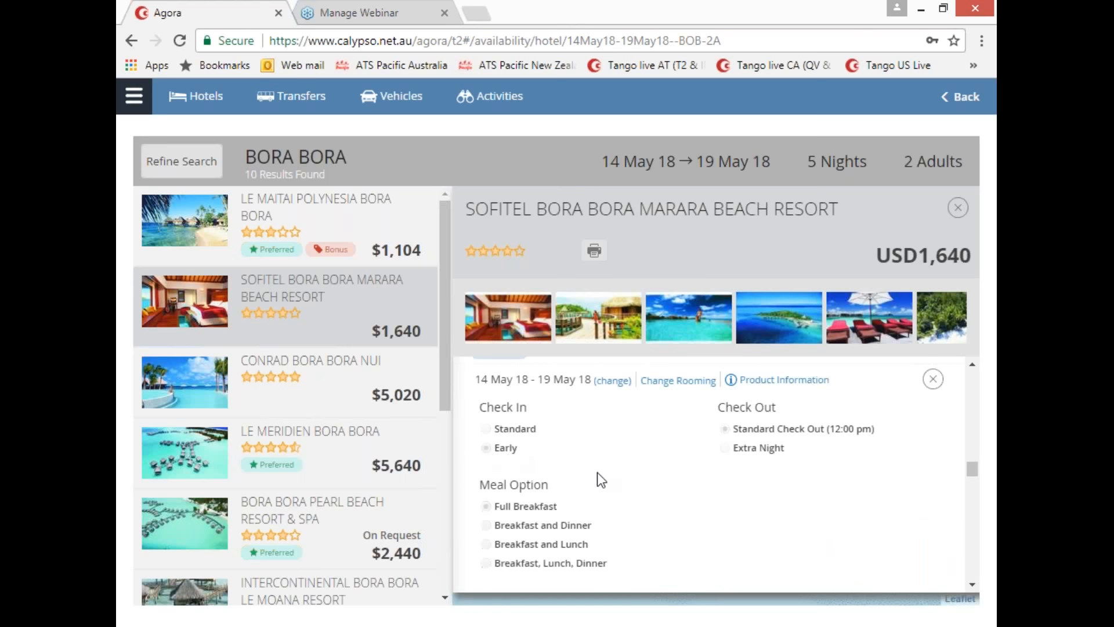
pyautogui.scroll(-1, 620, 473)
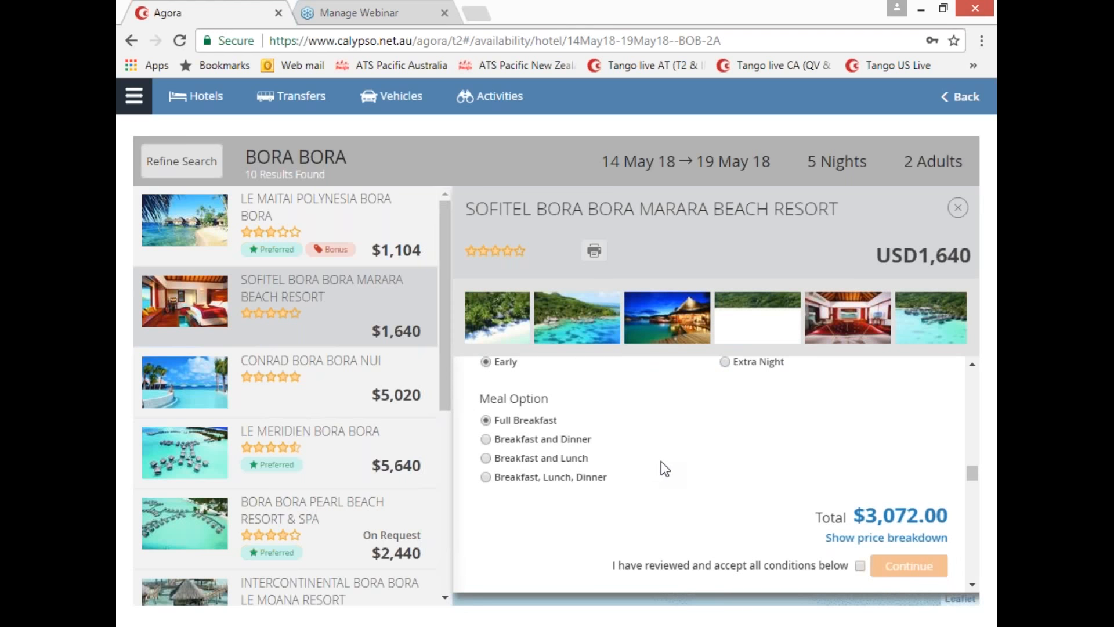
pyautogui.scroll(1, 661, 464)
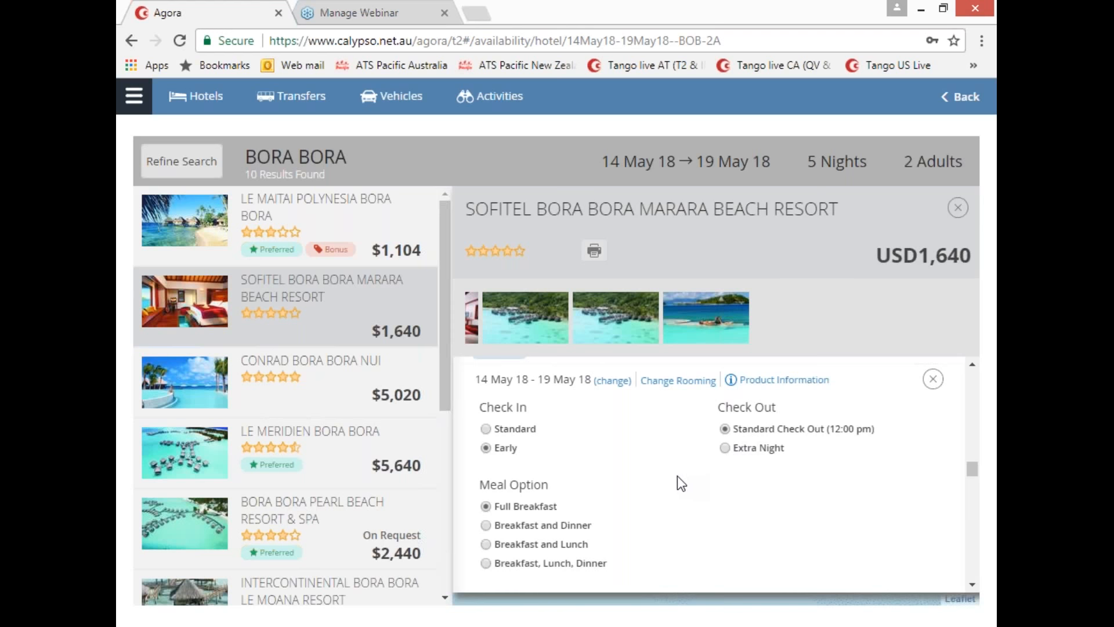
pyautogui.scroll(-1, 592, 481)
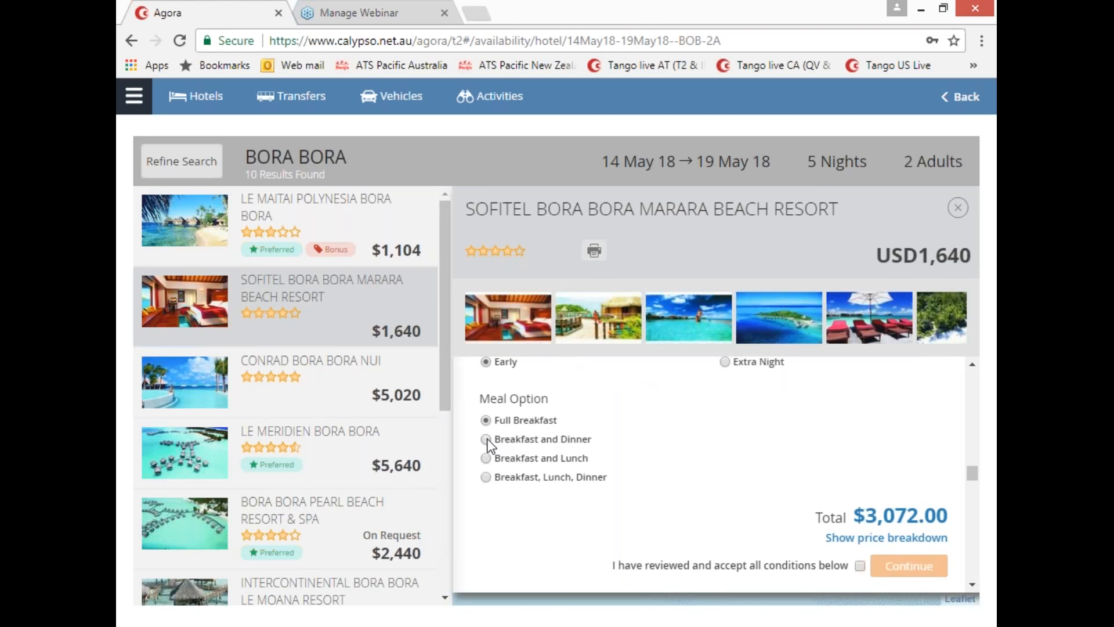
pyautogui.click(543, 439)
pyautogui.scroll(-1, 754, 458)
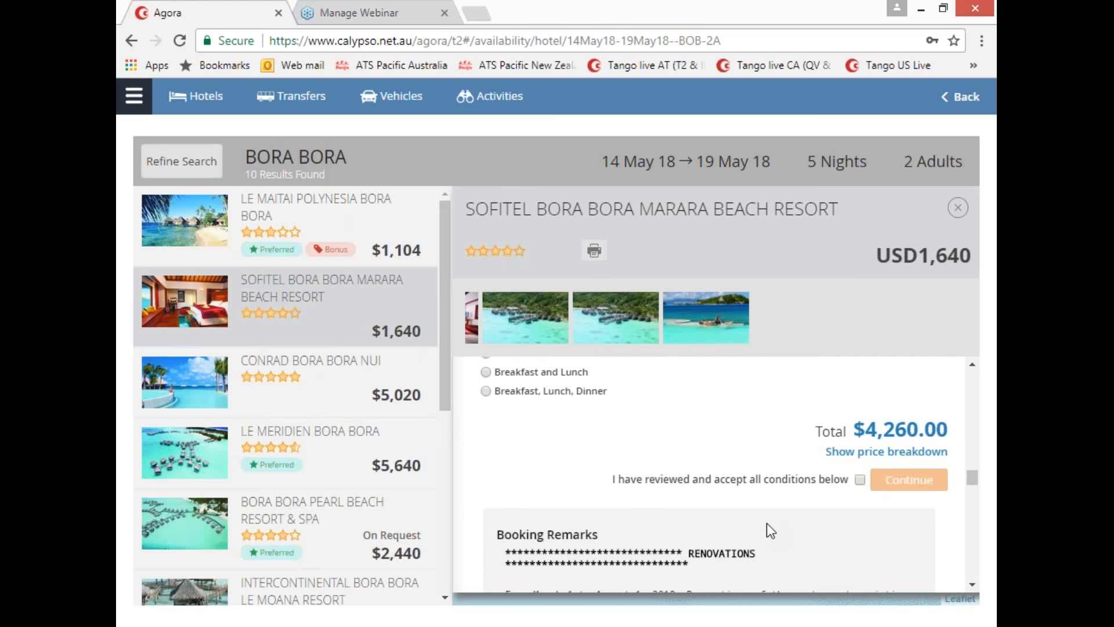
pyautogui.scroll(-3, 766, 516)
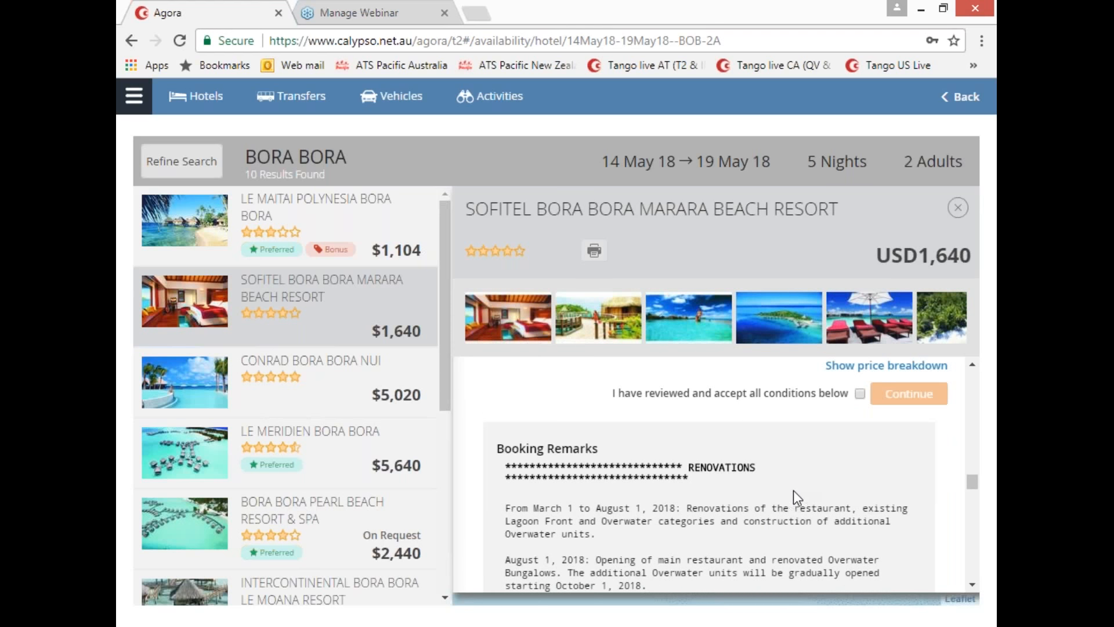
pyautogui.scroll(-2, 793, 489)
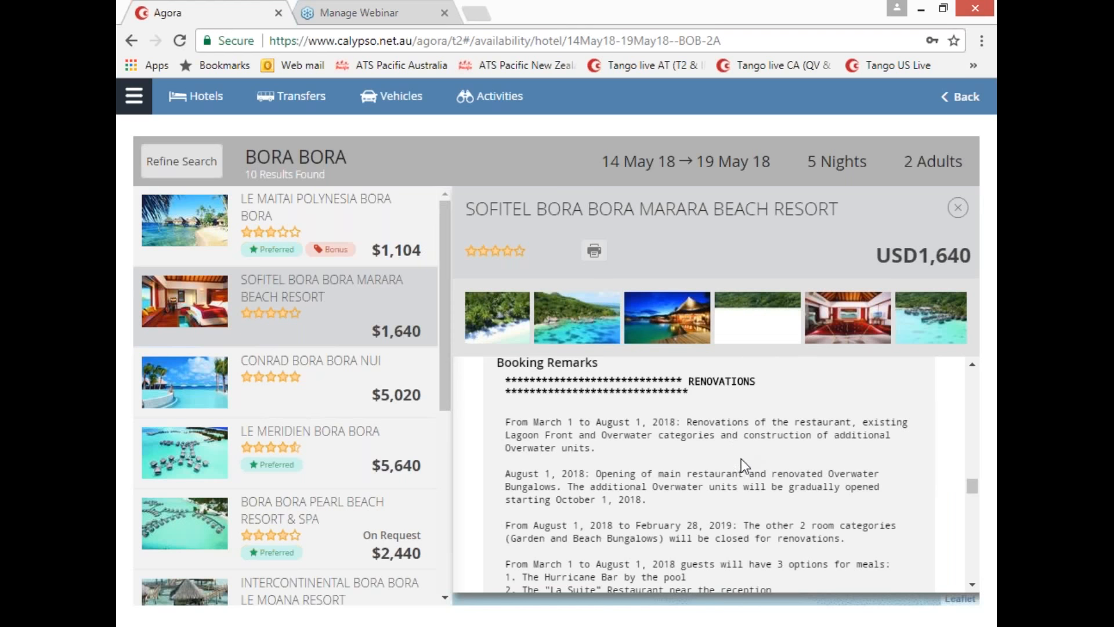
pyautogui.scroll(-2, 745, 458)
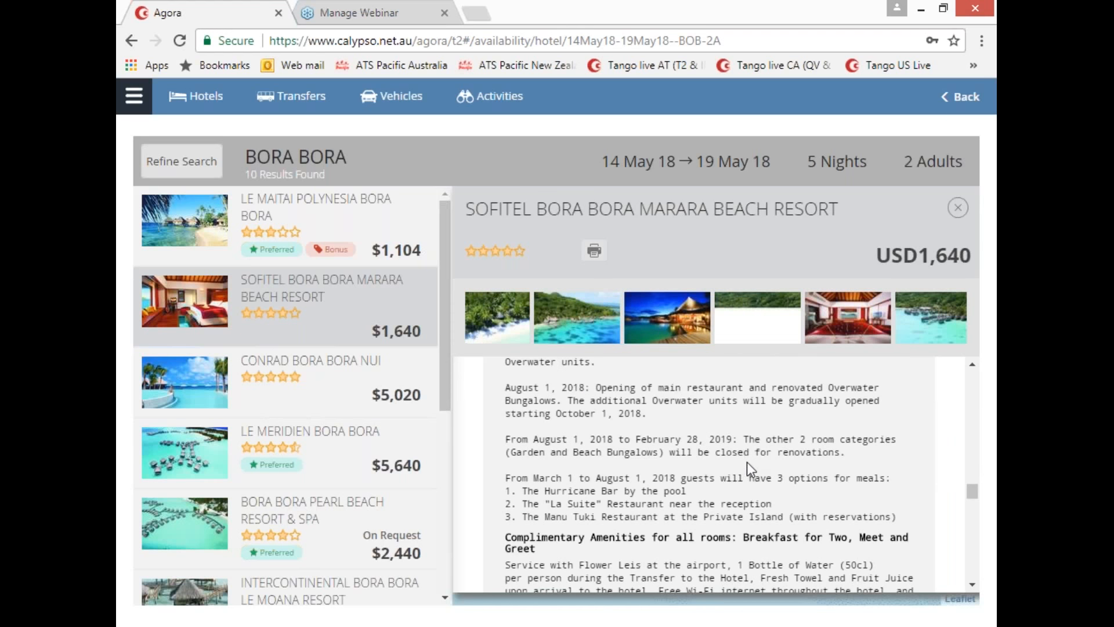
pyautogui.scroll(-2, 752, 470)
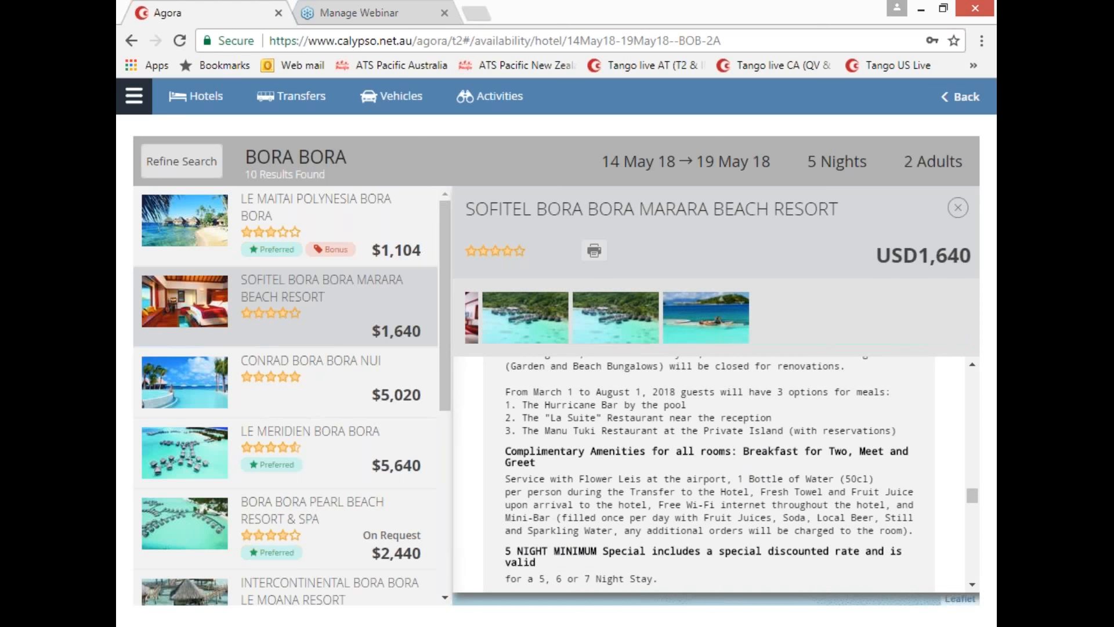
pyautogui.scroll(-4, 765, 475)
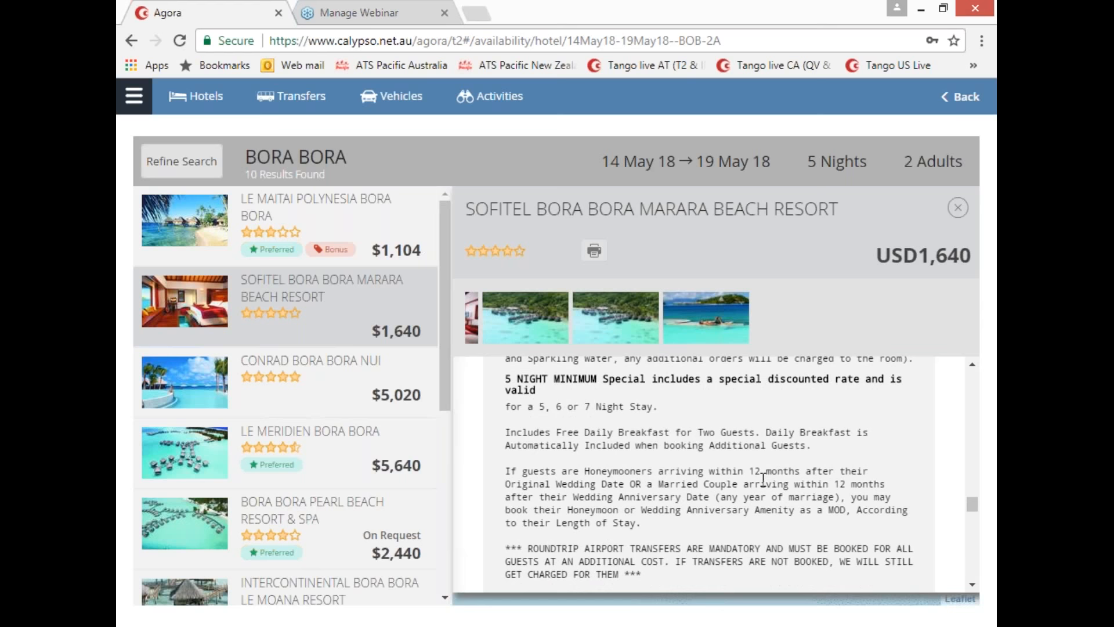
pyautogui.scroll(-2, 762, 481)
pyautogui.scroll(-4, 760, 483)
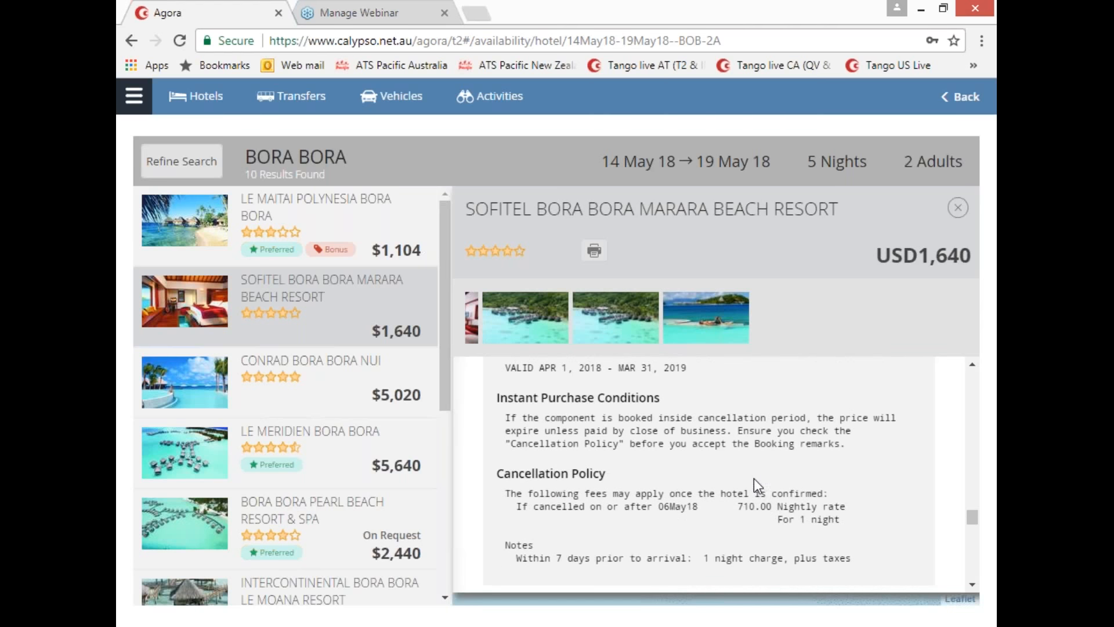
pyautogui.scroll(-1, 754, 476)
pyautogui.scroll(1, 755, 469)
pyautogui.scroll(6, 754, 469)
pyautogui.scroll(5, 748, 468)
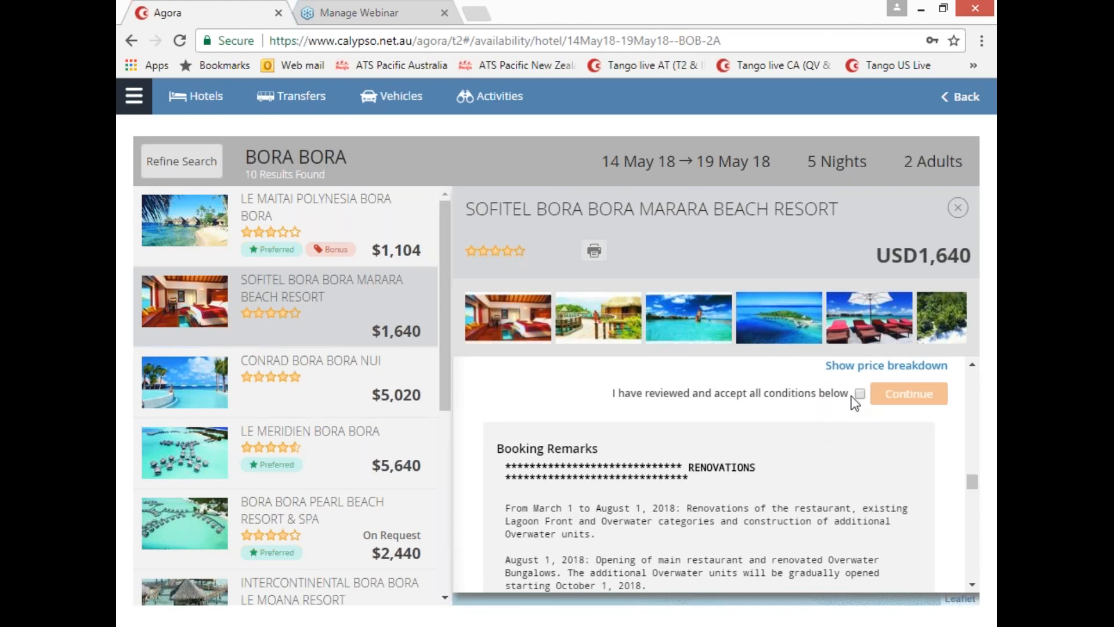
# Step: Accept the booking conditions and add the $4,260.00 Superior Beach Bungalow to the booking
pyautogui.click(861, 394)
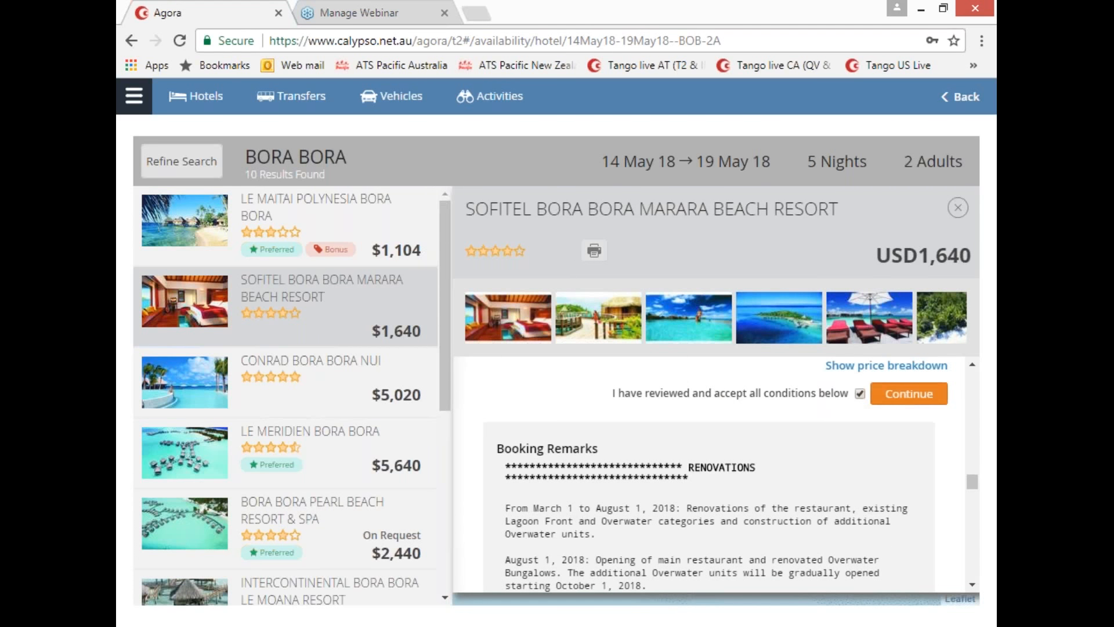
pyautogui.click(904, 400)
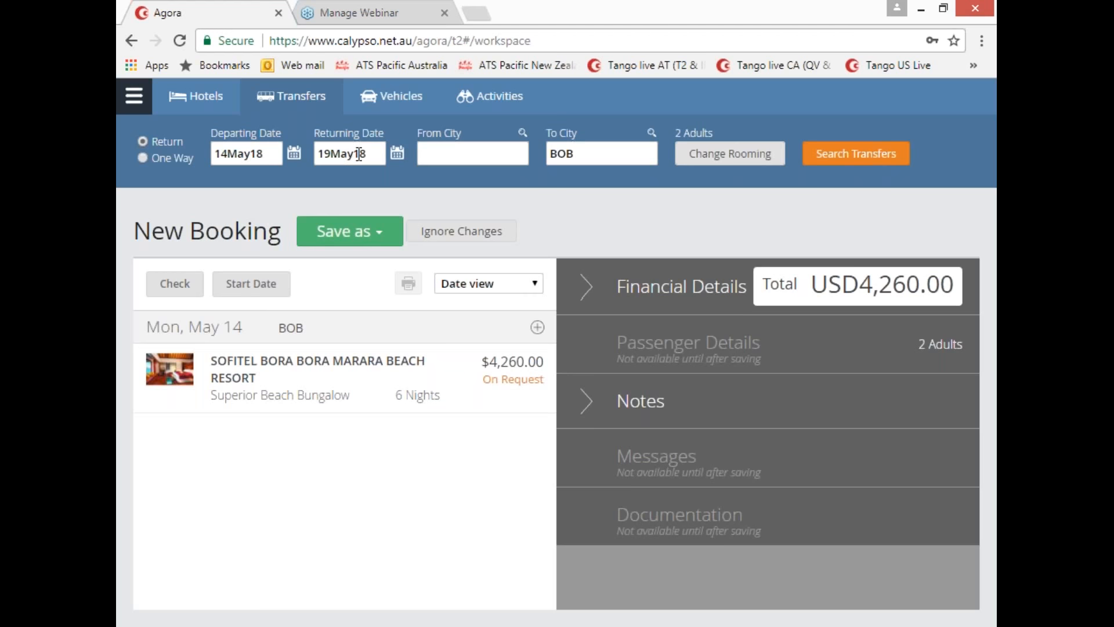
# Step: Search return transfers from Bora Bora (BOB) for 14 and 19 May 18
pyautogui.click(436, 155)
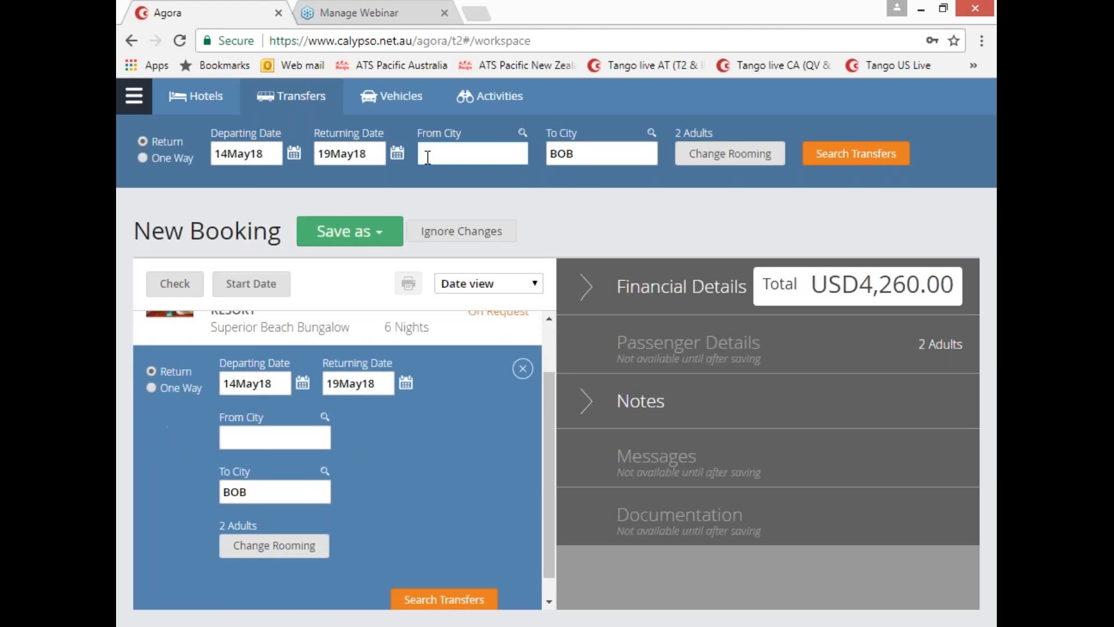
pyautogui.write('BOB')
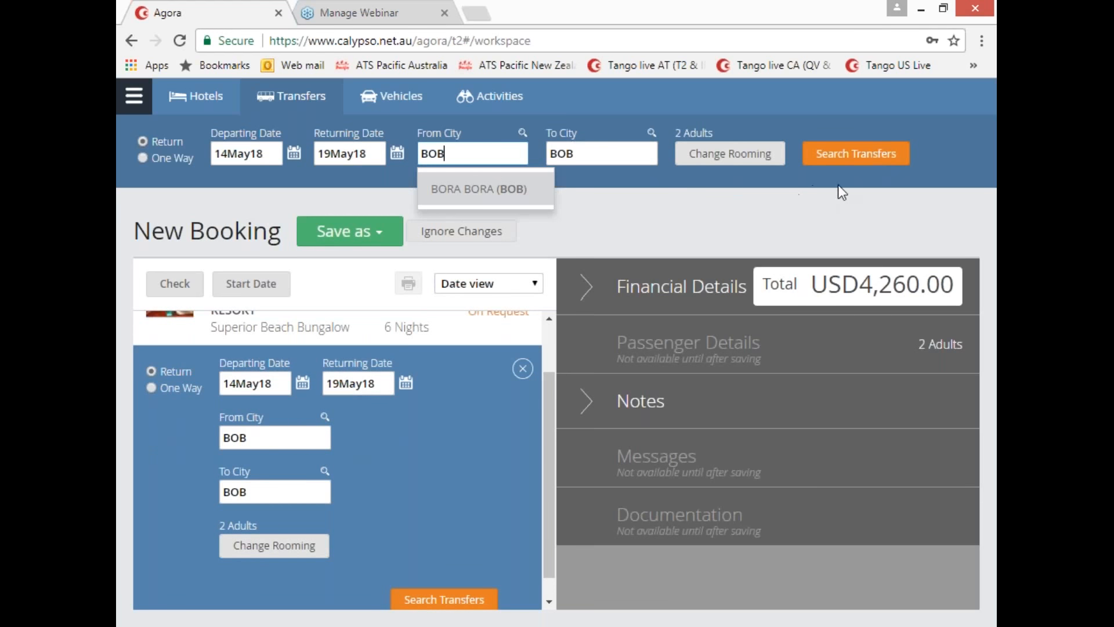
pyautogui.click(850, 158)
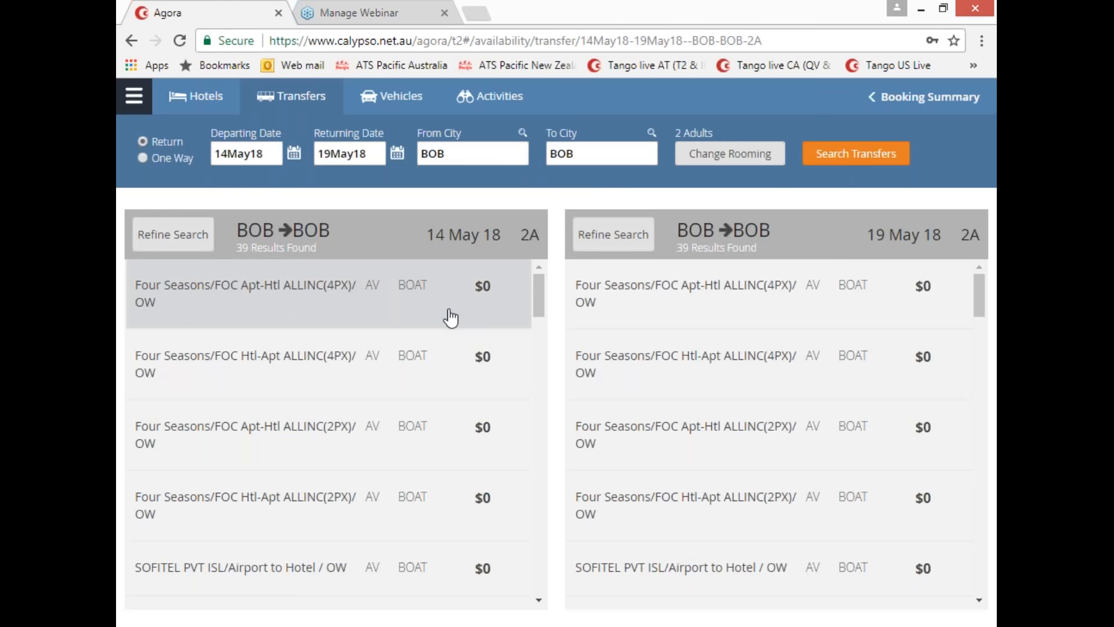
# Step: Filter the 14 May transfers by 'sof' and view the $178 Sofitel Marara Airport to Hotel product information
pyautogui.scroll(-3, 434, 323)
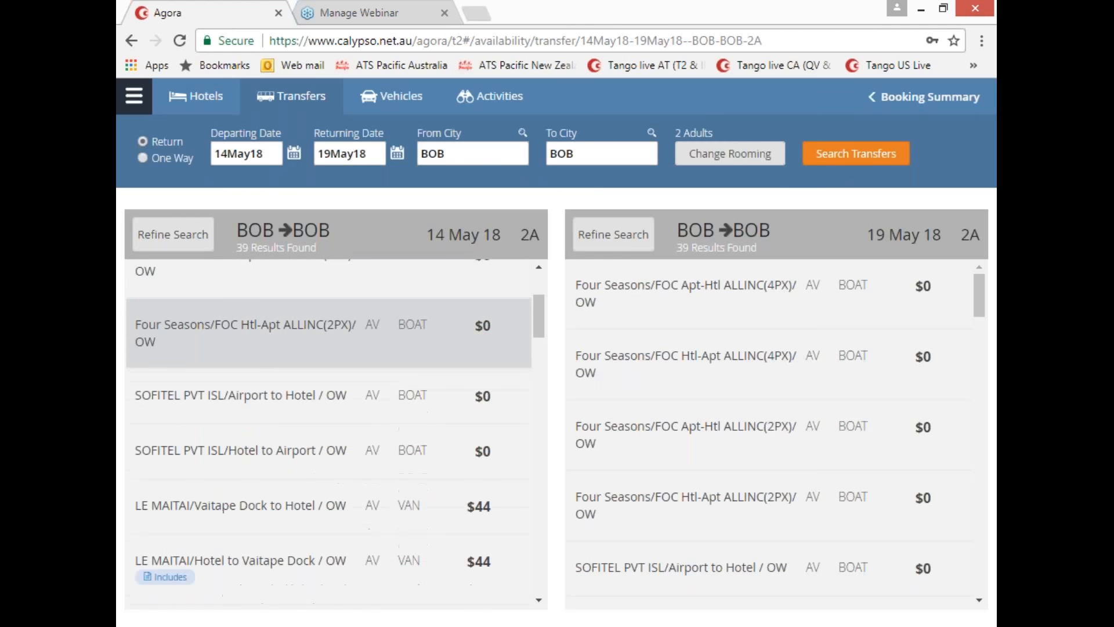
pyautogui.scroll(-3, 434, 325)
pyautogui.scroll(3, 434, 325)
pyautogui.click(157, 238)
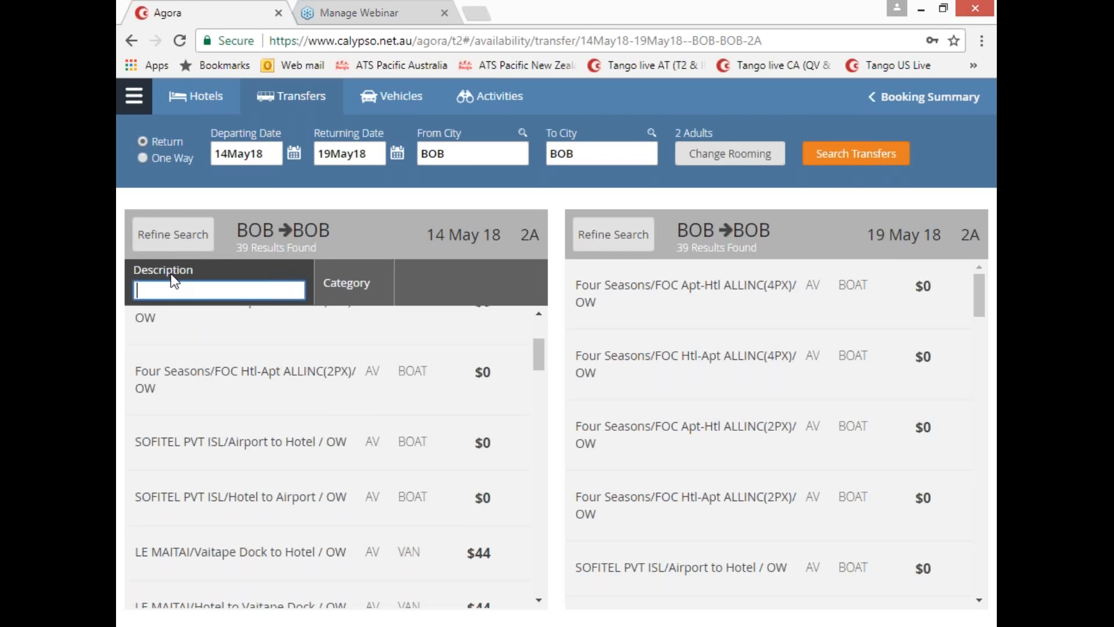
pyautogui.write('sof')
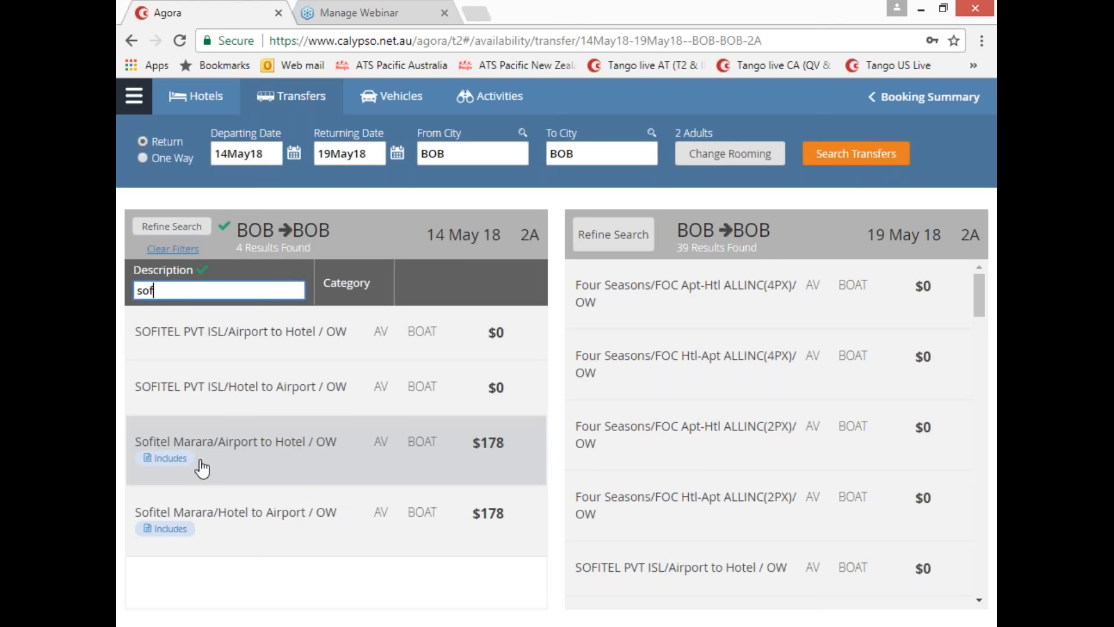
pyautogui.click(415, 465)
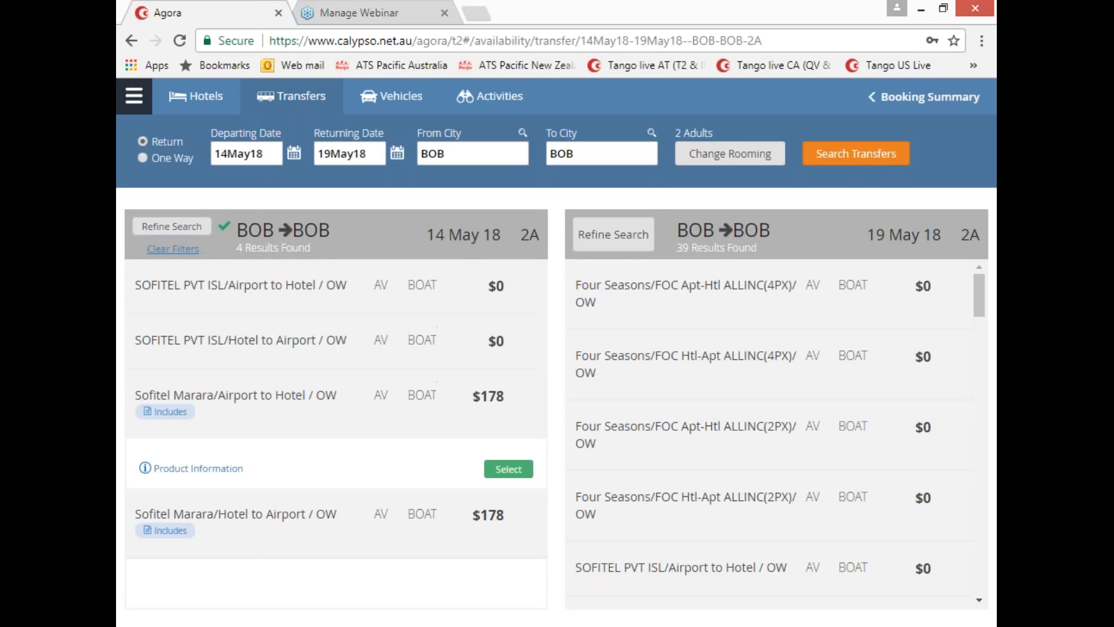
pyautogui.click(199, 469)
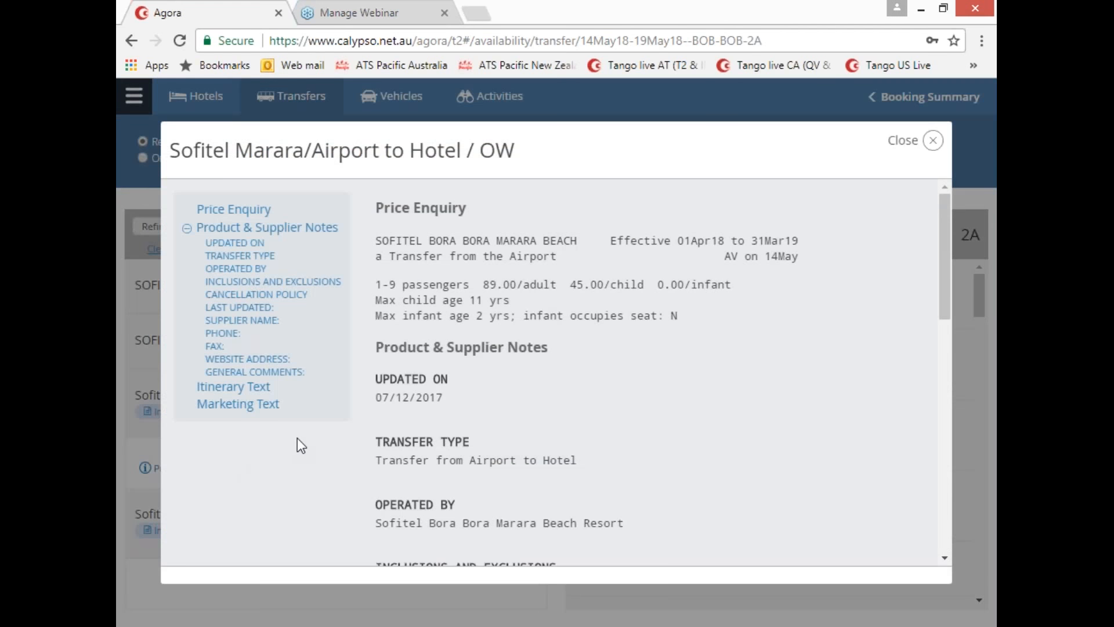
pyautogui.scroll(-3, 622, 409)
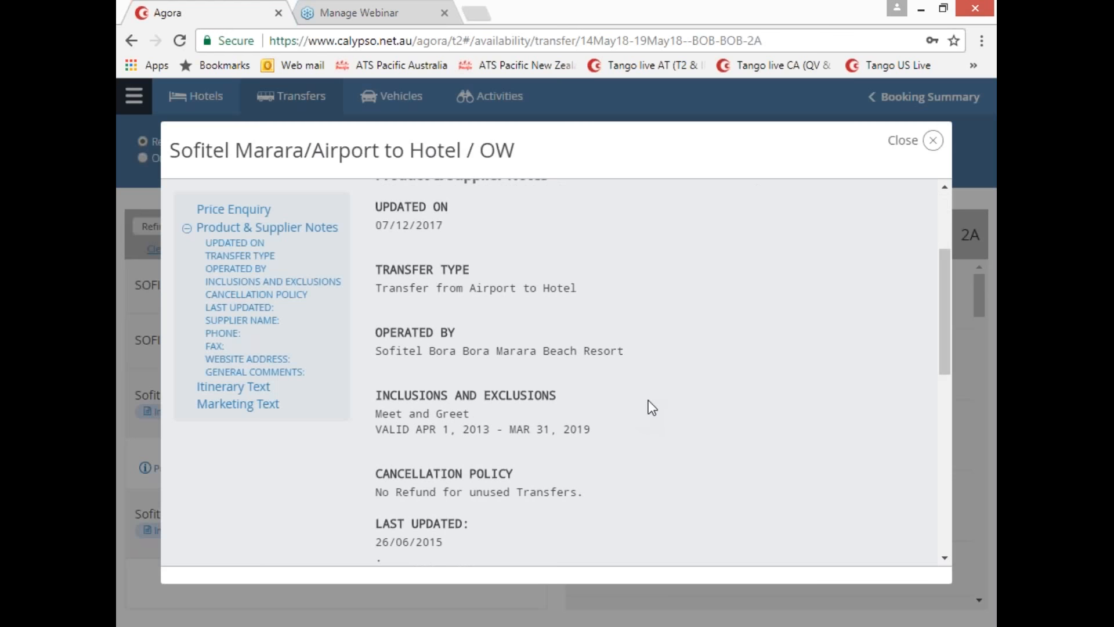
pyautogui.scroll(-9, 649, 400)
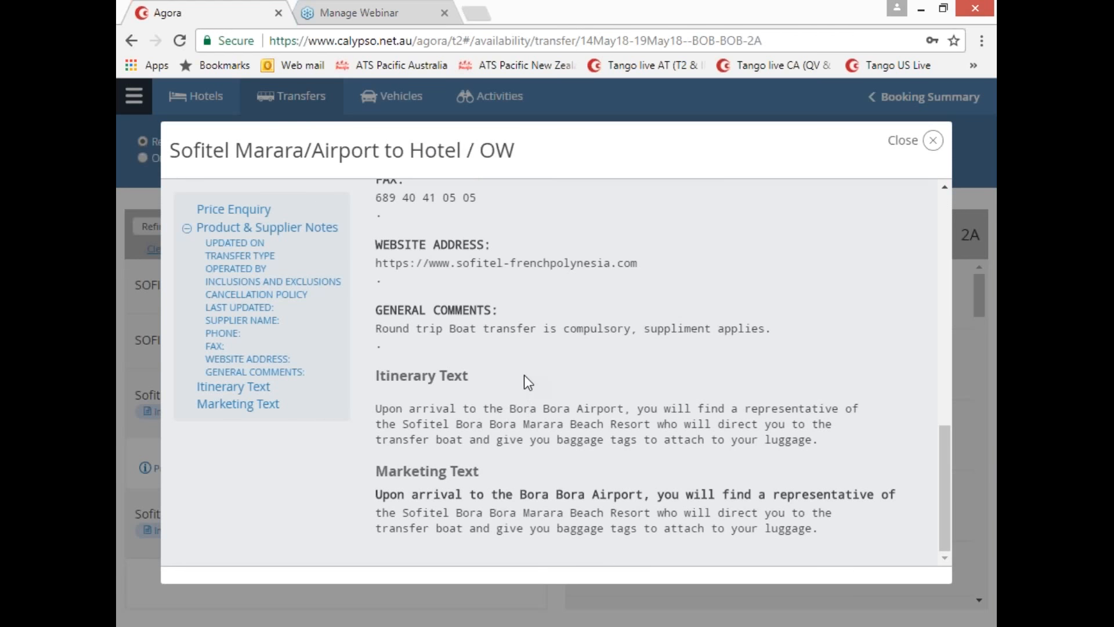
pyautogui.click(932, 141)
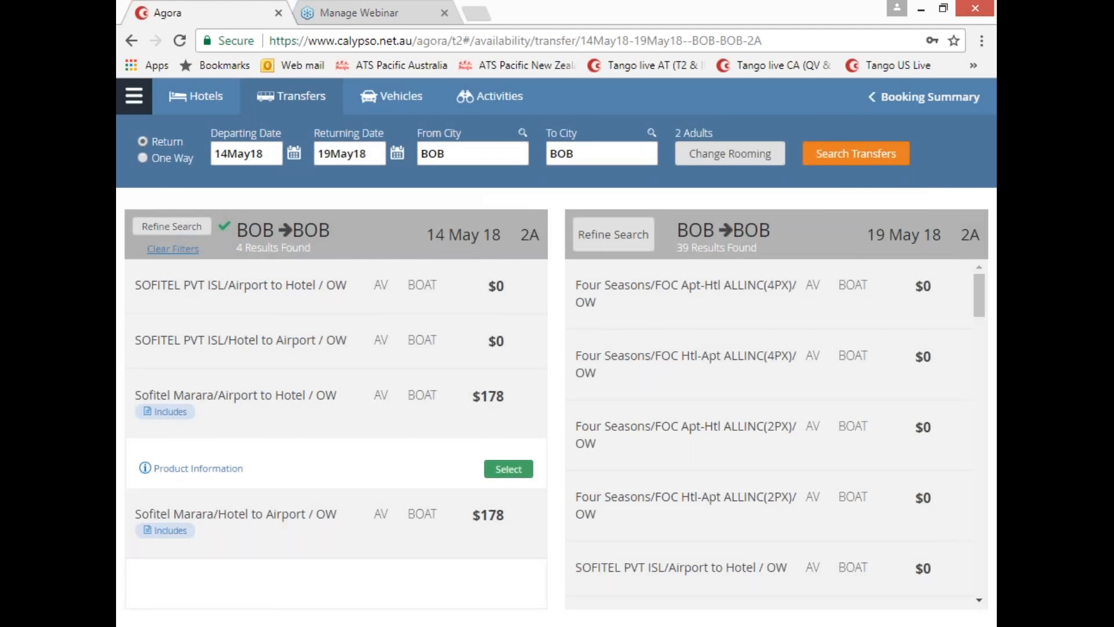
# Step: Select the 14 May Sofitel Marara airport-to-hotel transfer and filter the 19 May returns by 'sof'
pyautogui.click(508, 469)
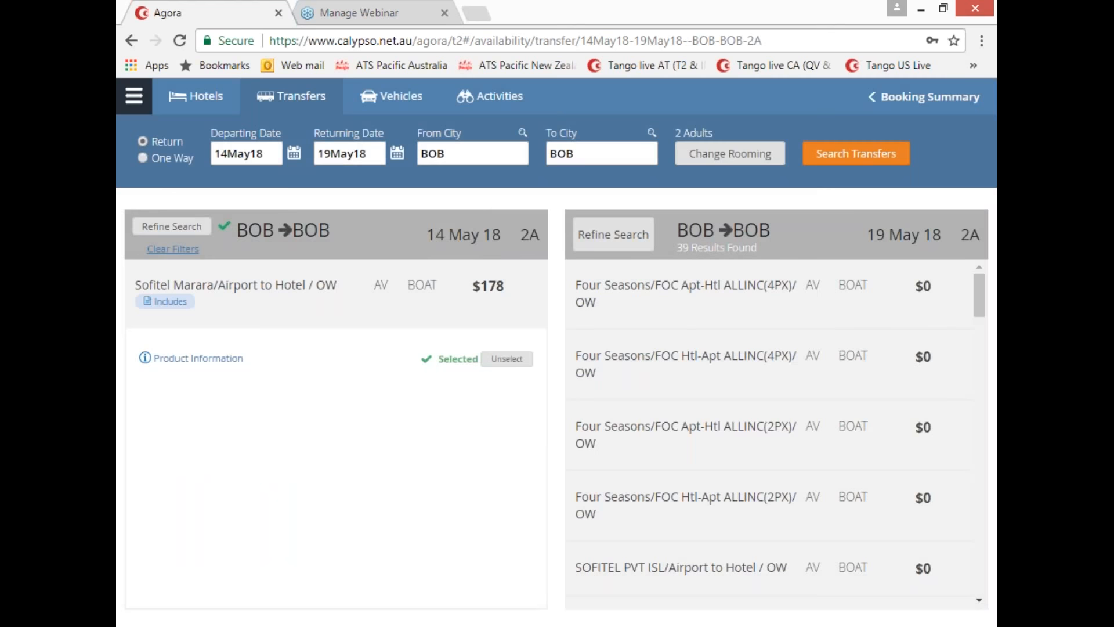
pyautogui.moveTo(870, 234); pyautogui.dragTo(933, 235)
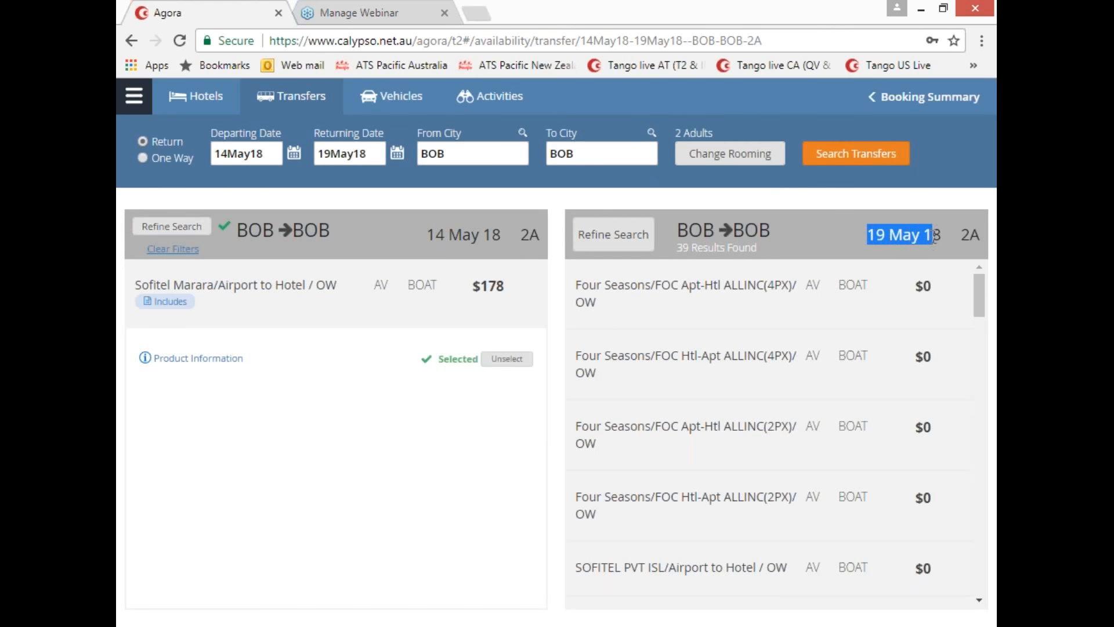
pyautogui.click(631, 234)
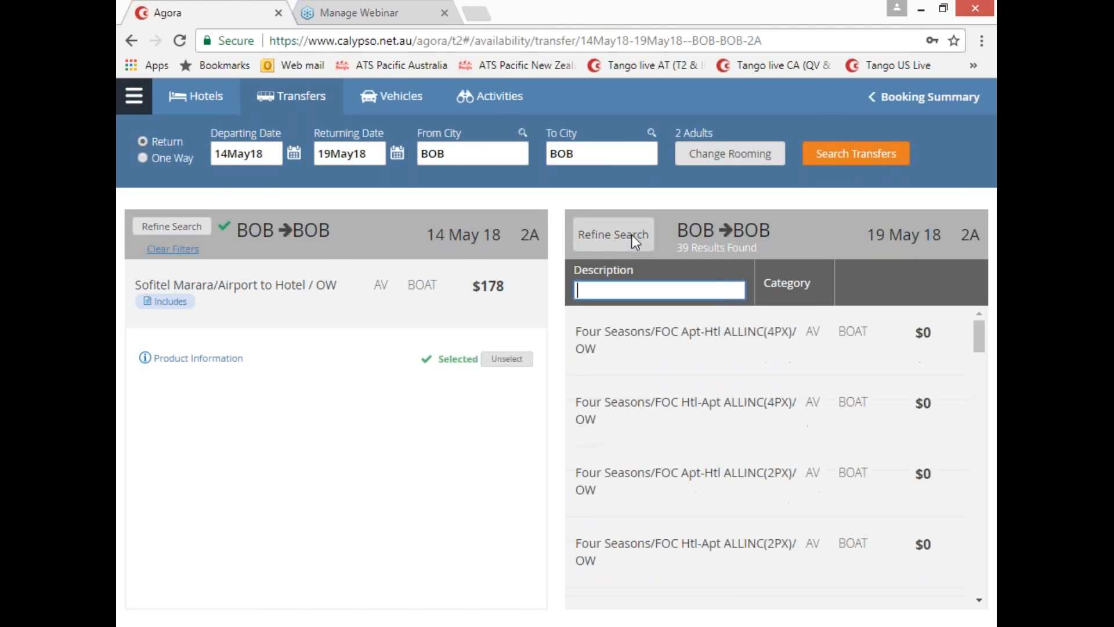
pyautogui.write('sof')
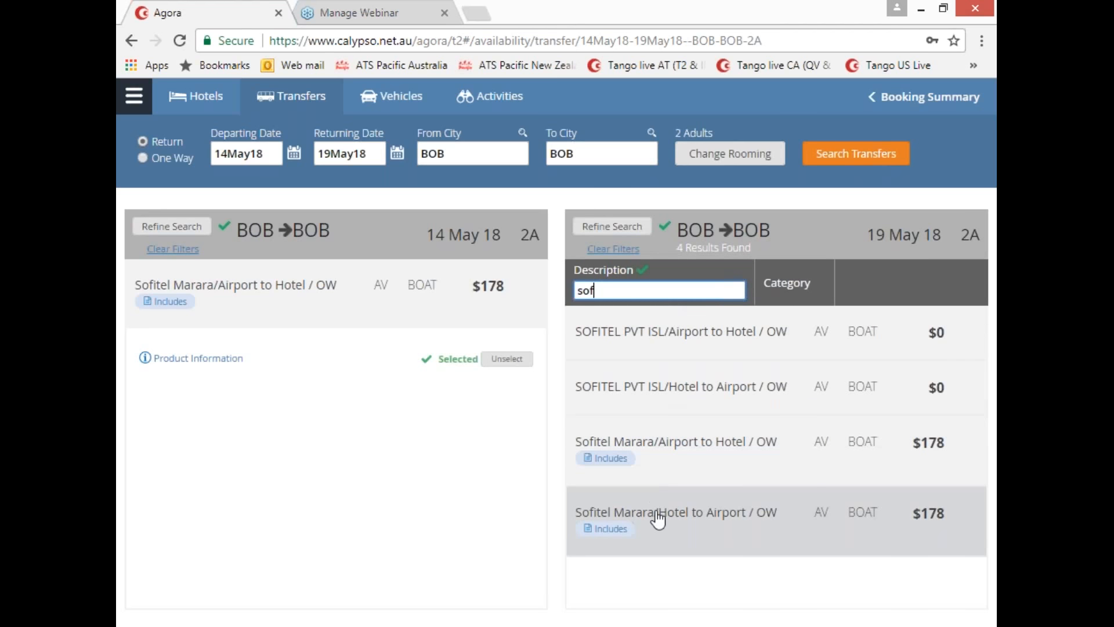
# Step: Select the 19 May hotel-to-airport return, accept the remarks, and add both transfers
pyautogui.moveTo(668, 515); pyautogui.dragTo(747, 522)
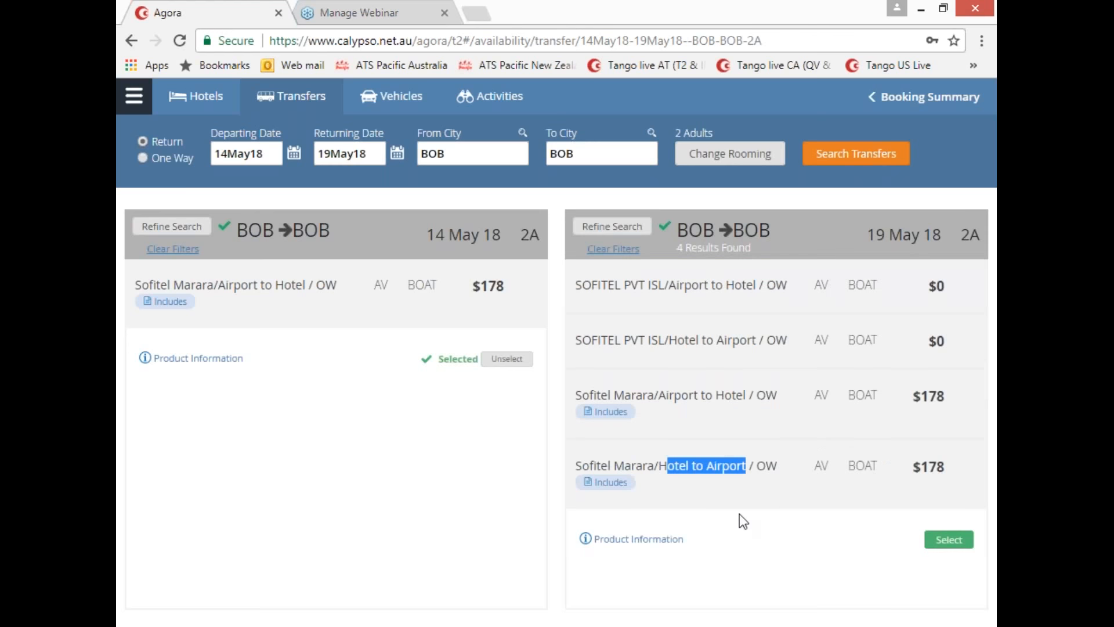
pyautogui.click(949, 541)
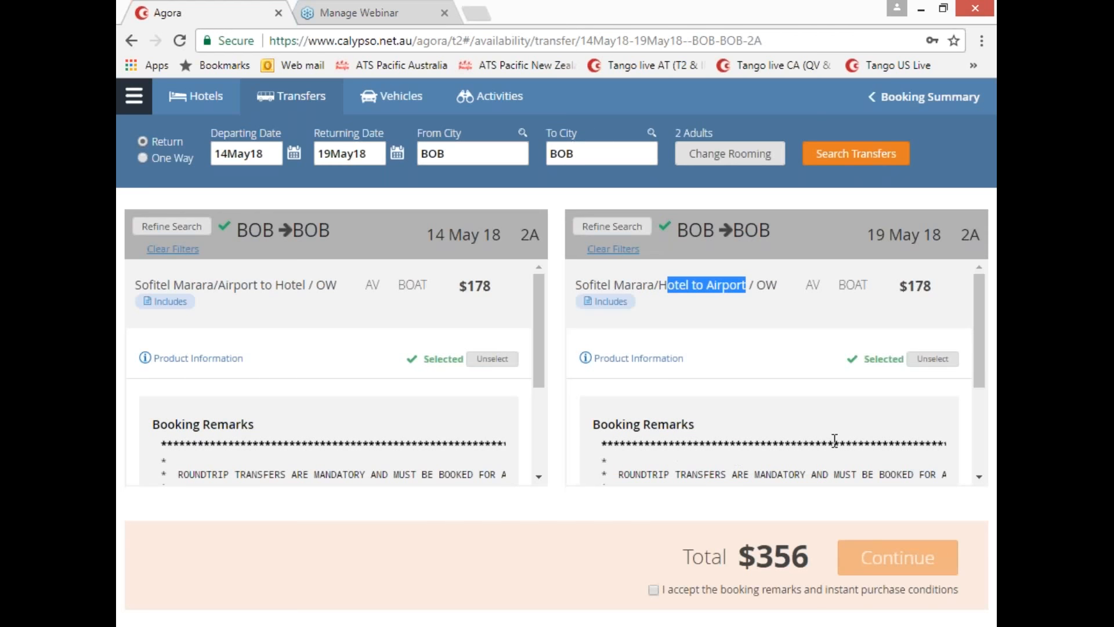
pyautogui.scroll(-1, 839, 443)
pyautogui.moveTo(979, 400); pyautogui.dragTo(983, 453)
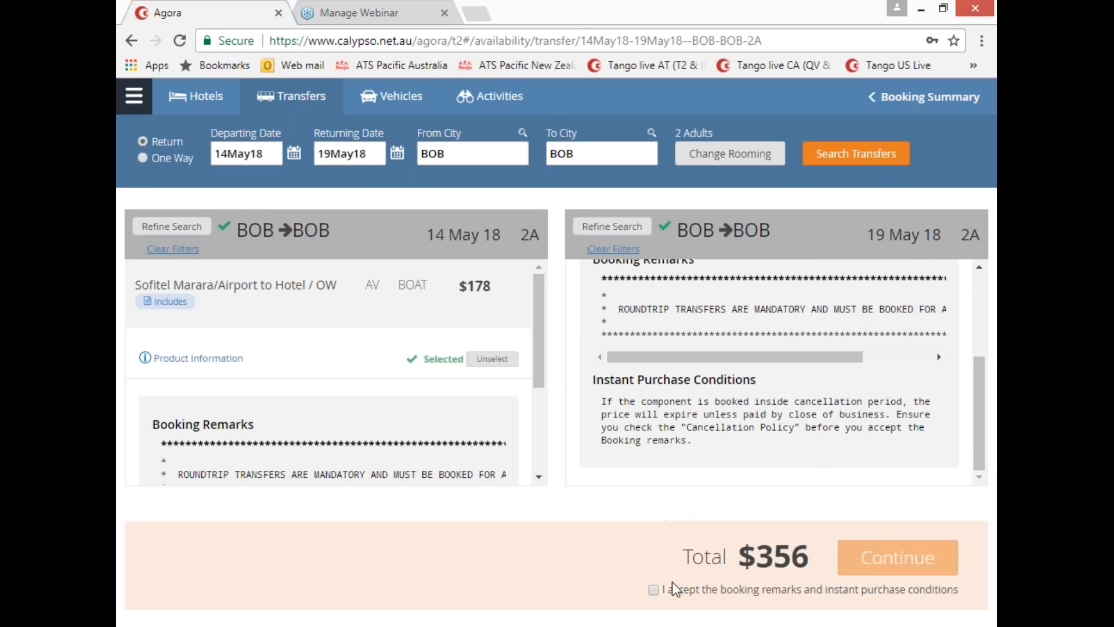
pyautogui.click(653, 590)
pyautogui.click(877, 558)
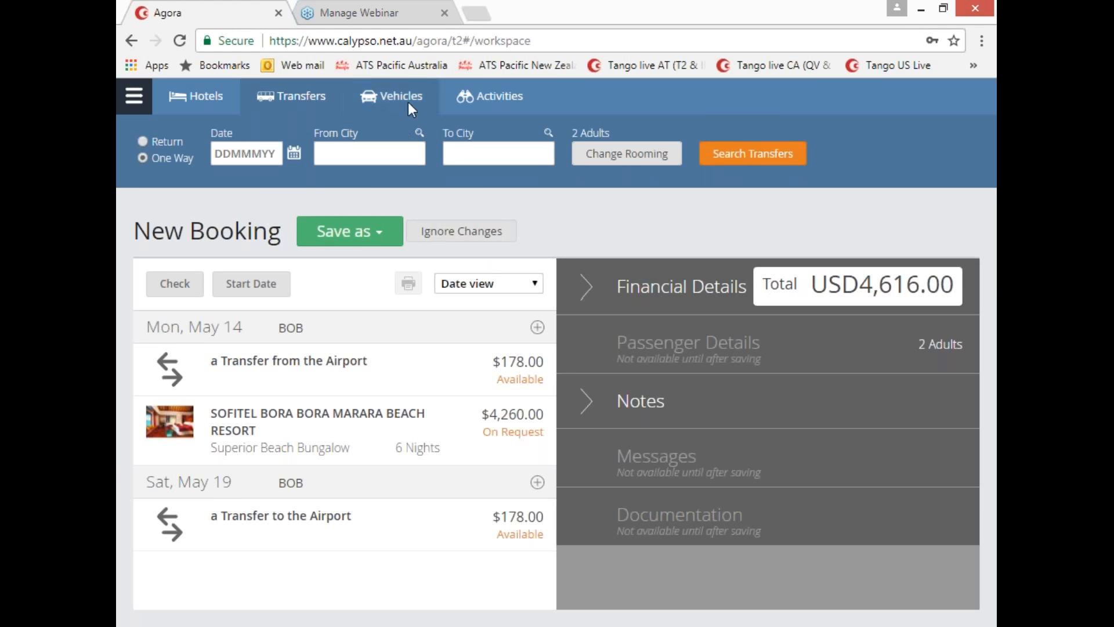
# Step: Switch to the Activities search and bring up the rooming grouping for passengers
pyautogui.click(488, 99)
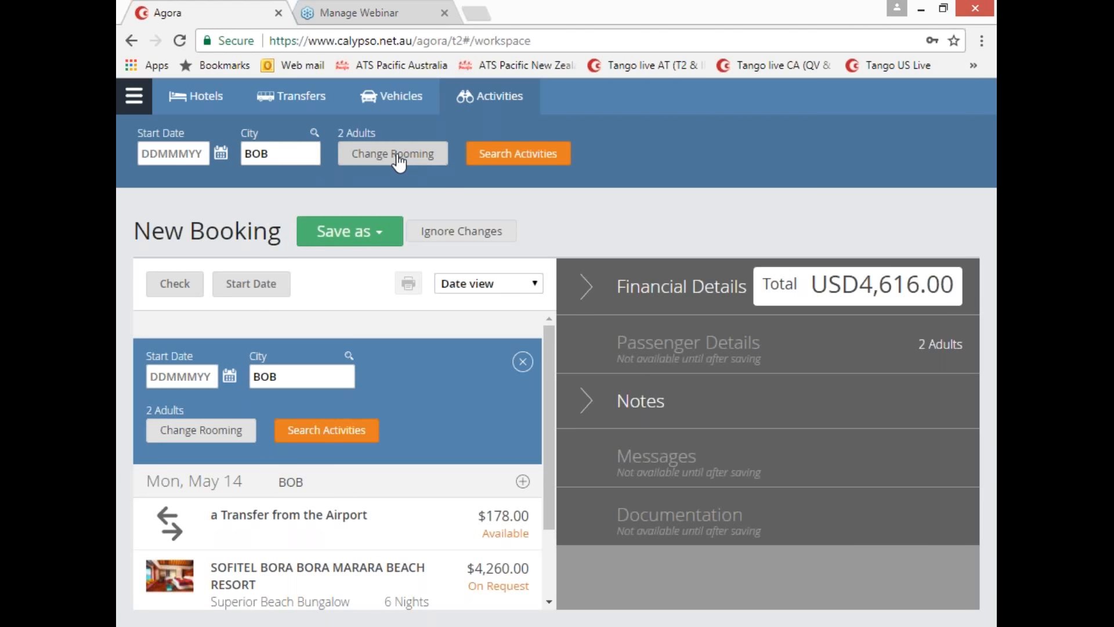
pyautogui.click(399, 161)
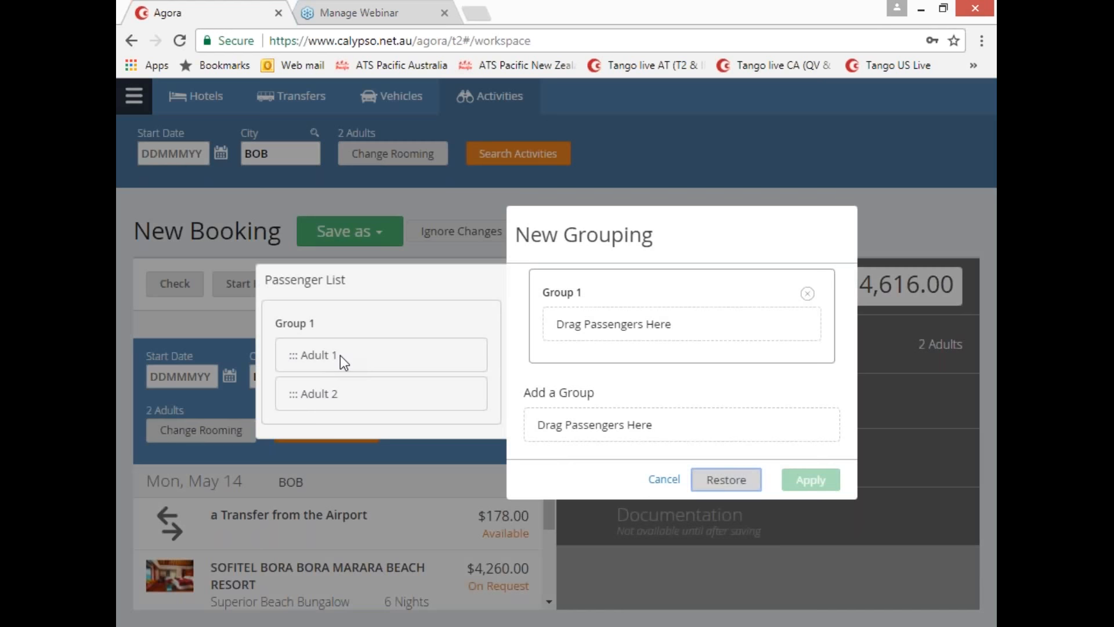
# Step: Group only Adult 1 for the activity and search Bora Bora (BOB) activities
pyautogui.moveTo(340, 355); pyautogui.dragTo(650, 319)
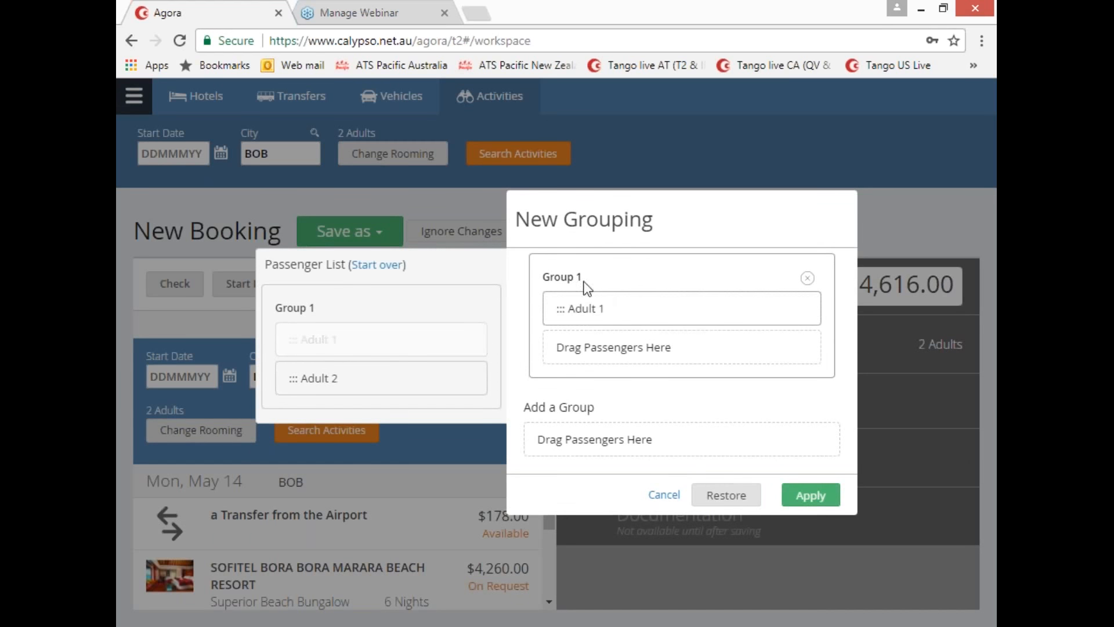
pyautogui.click(809, 502)
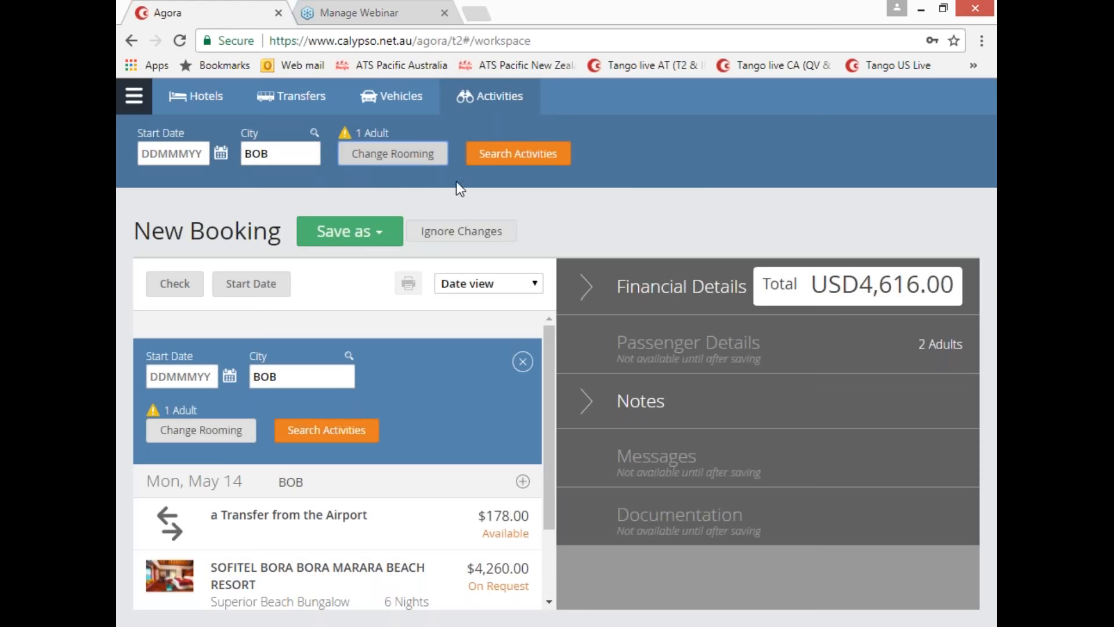
pyautogui.click(525, 163)
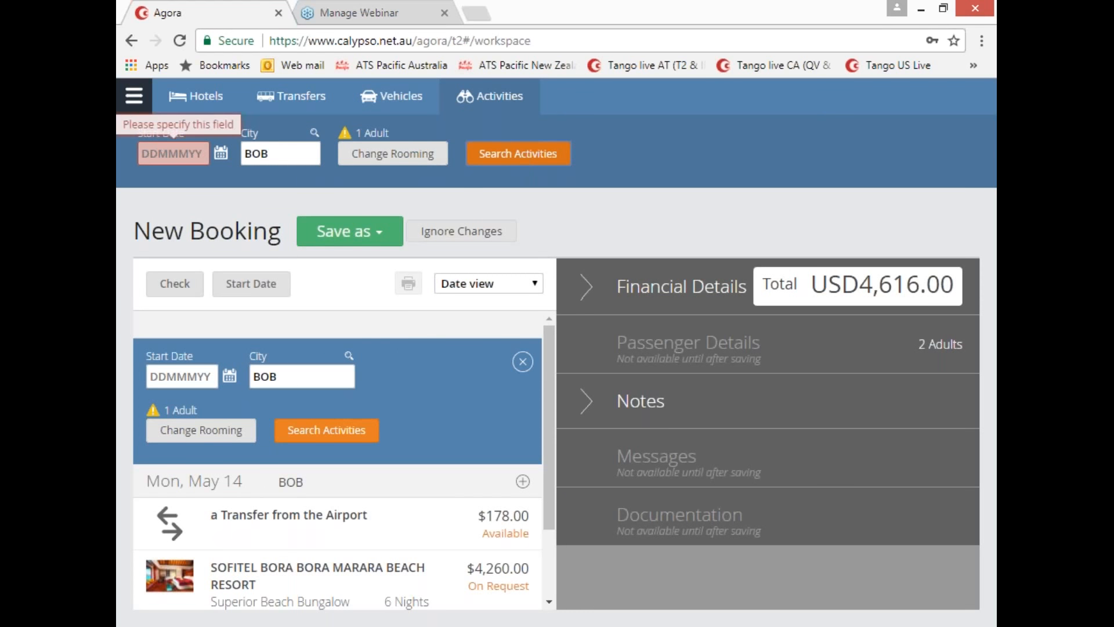
# Step: Set the activity start date to 16 May 2018 and search Bora Bora activities
pyautogui.click(193, 152)
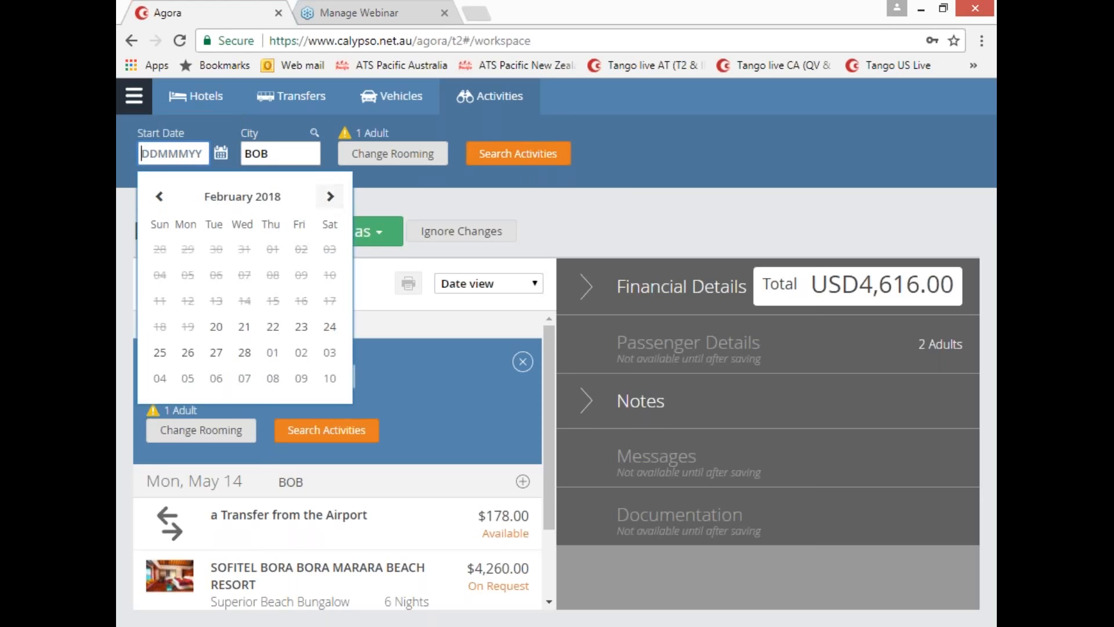
pyautogui.click(333, 200)
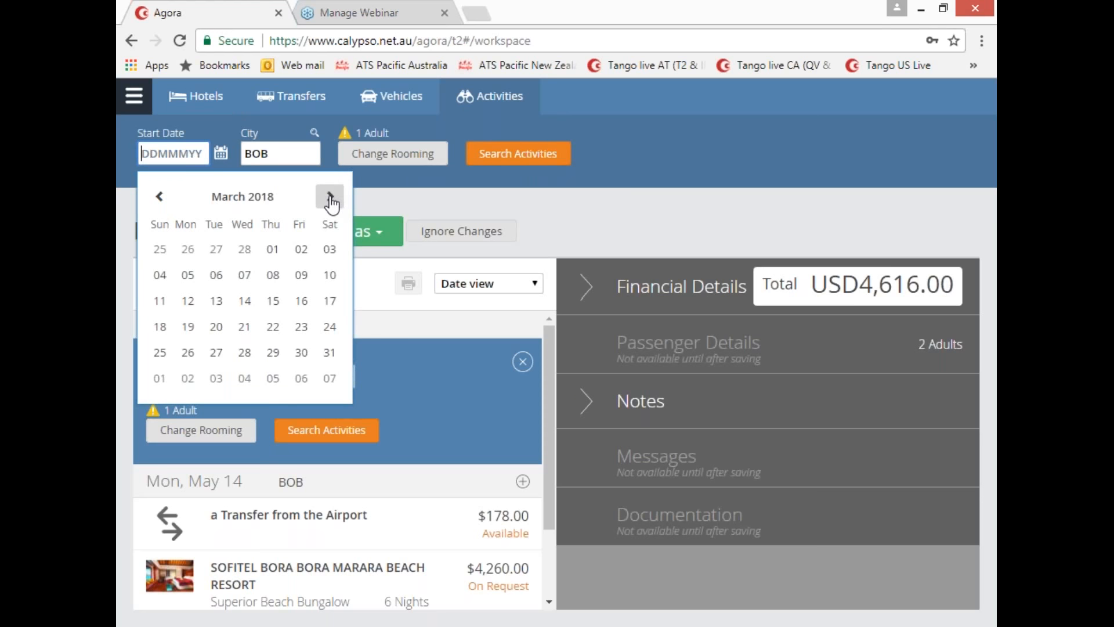
pyautogui.click(331, 202)
pyautogui.click(331, 200)
pyautogui.click(330, 200)
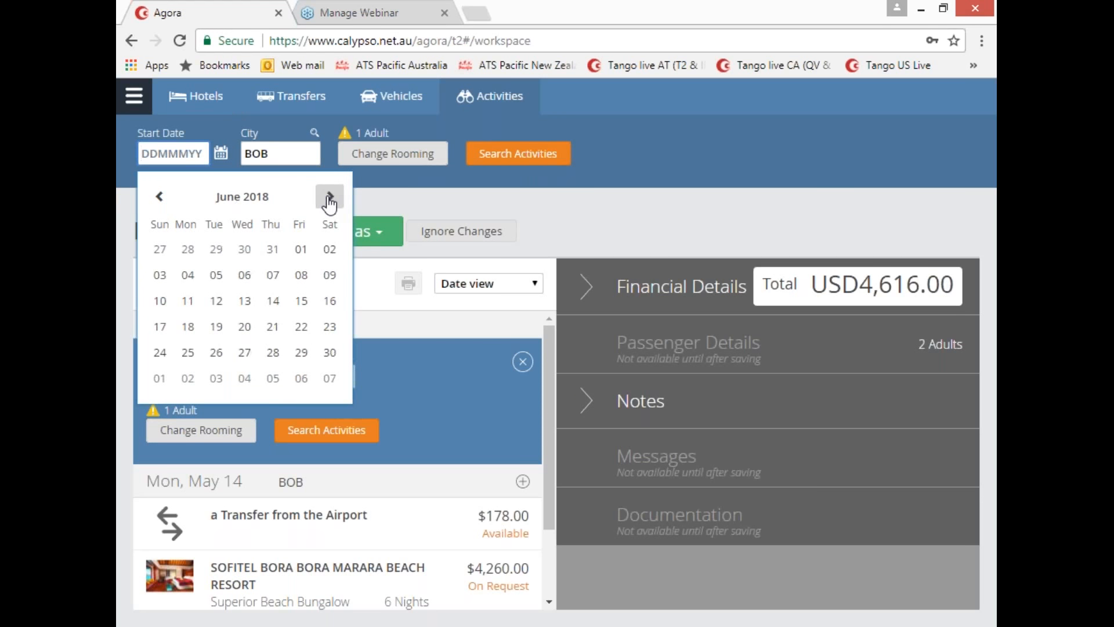
pyautogui.click(160, 204)
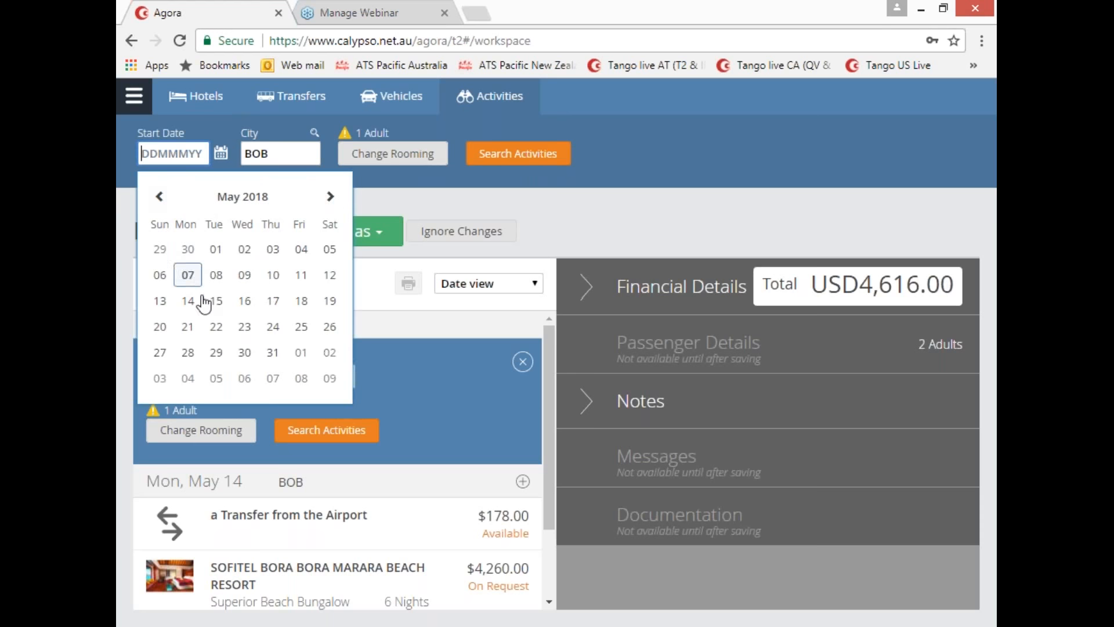
pyautogui.click(246, 302)
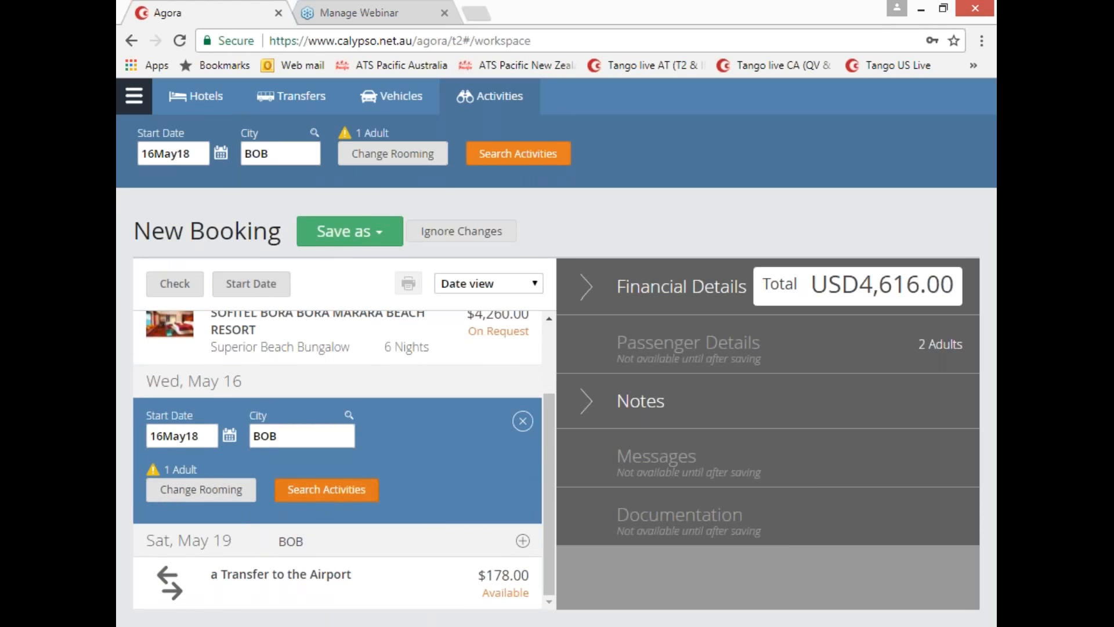
pyautogui.click(489, 152)
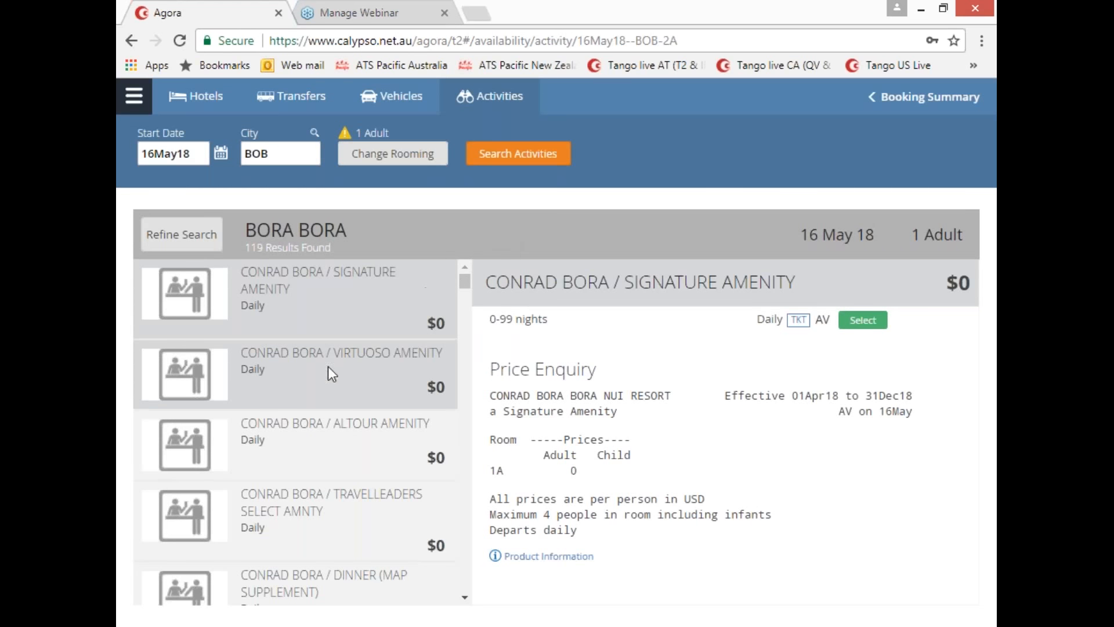
# Step: Filter the Bora Bora activity results to the SIGHTSEEING category
pyautogui.scroll(-5, 346, 363)
pyautogui.scroll(-3, 345, 363)
pyautogui.click(181, 234)
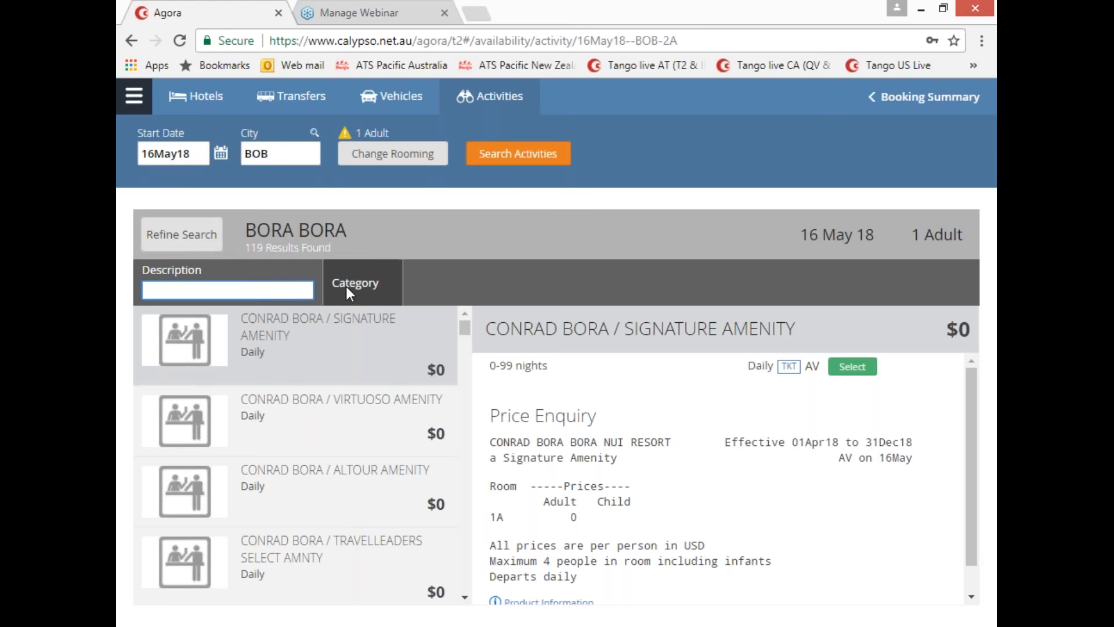
pyautogui.click(347, 288)
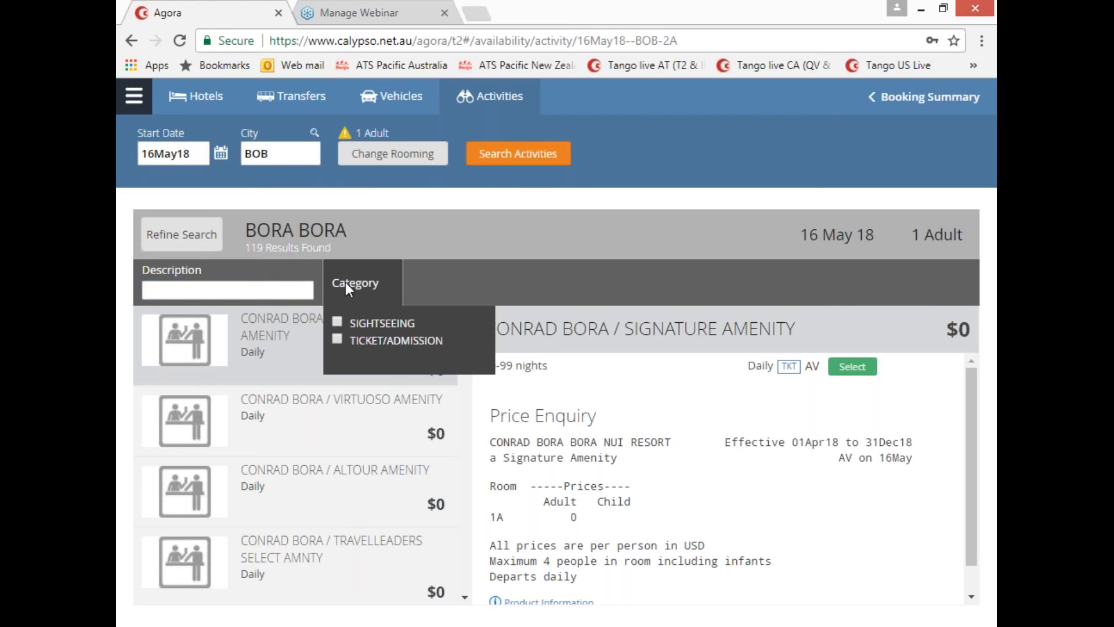
pyautogui.click(338, 322)
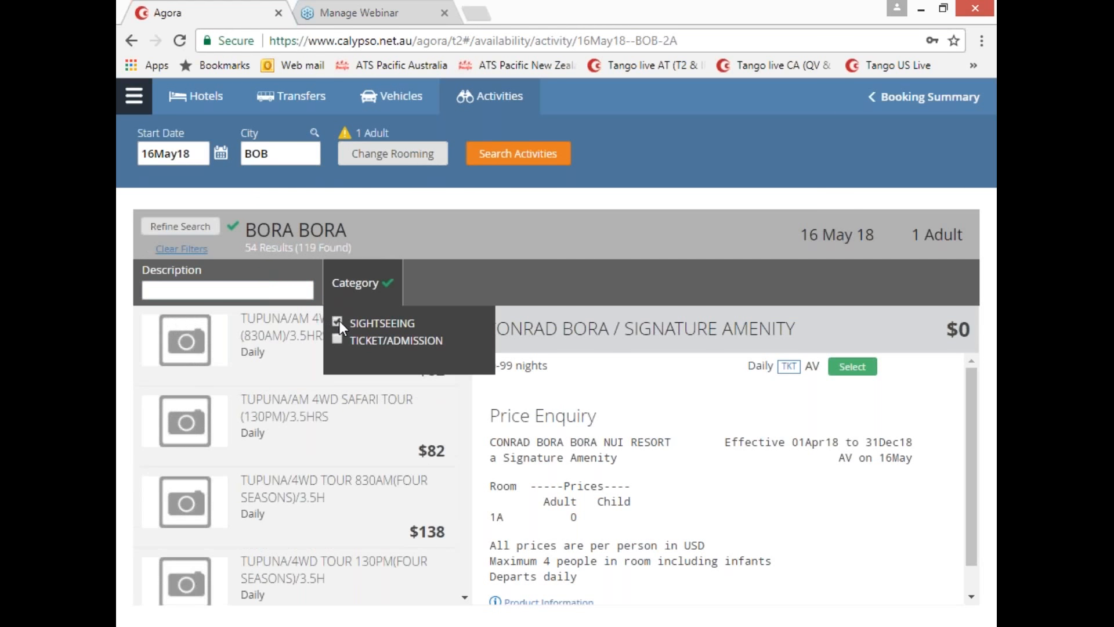
pyautogui.click(488, 282)
# Step: Open product information for the $89 Shark&Ray Snorkel 9AM tour
pyautogui.scroll(-4, 337, 448)
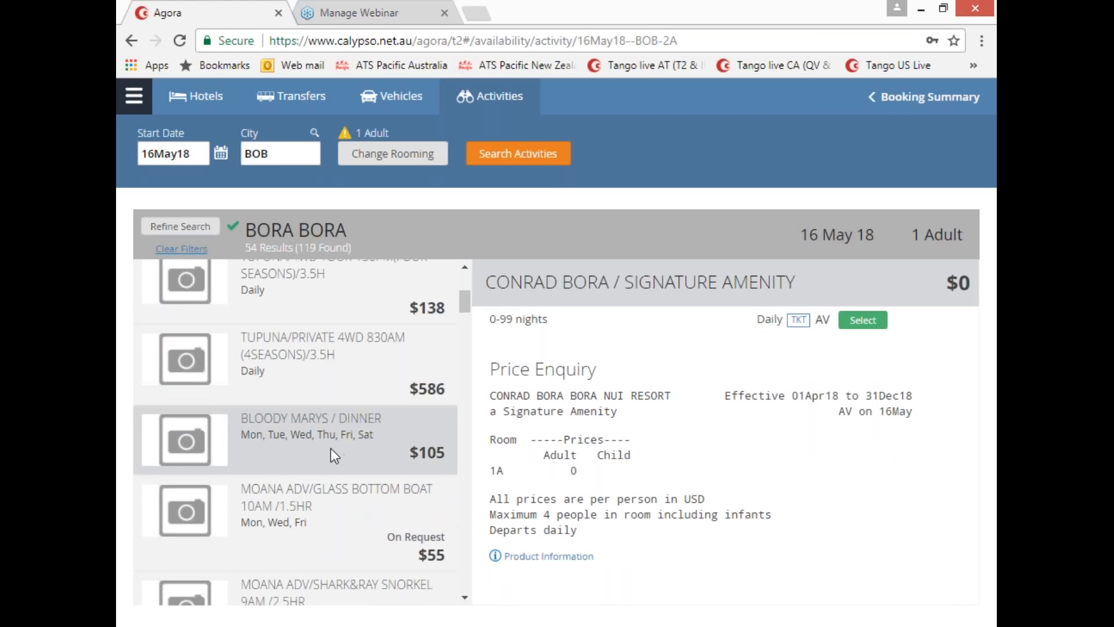
pyautogui.scroll(-1, 332, 448)
pyautogui.scroll(-1, 332, 447)
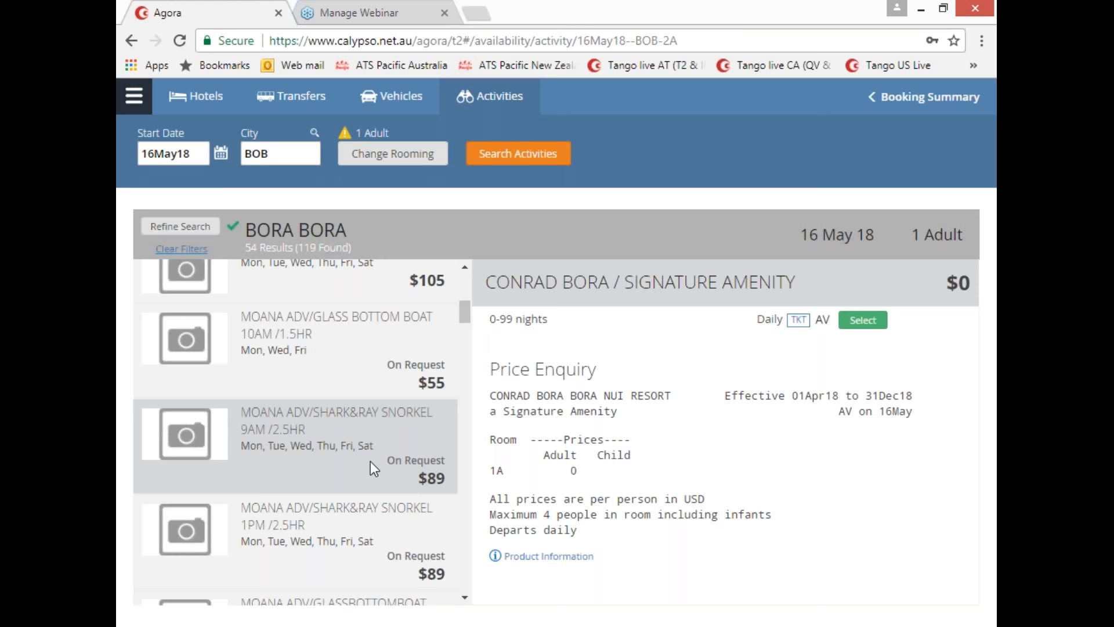
pyautogui.click(322, 445)
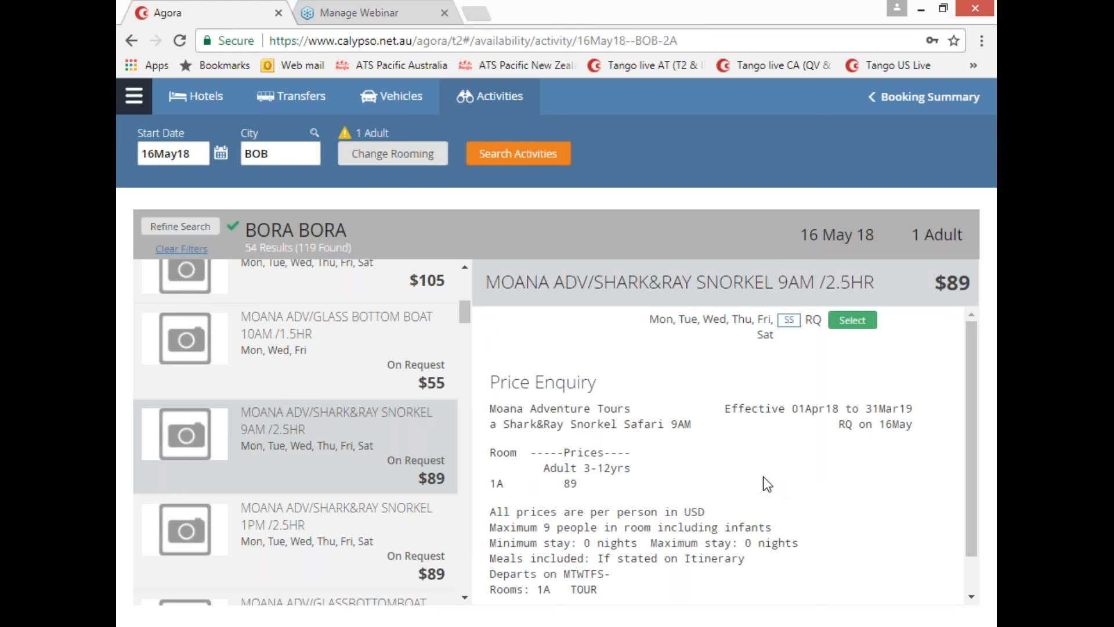
pyautogui.scroll(-1, 813, 471)
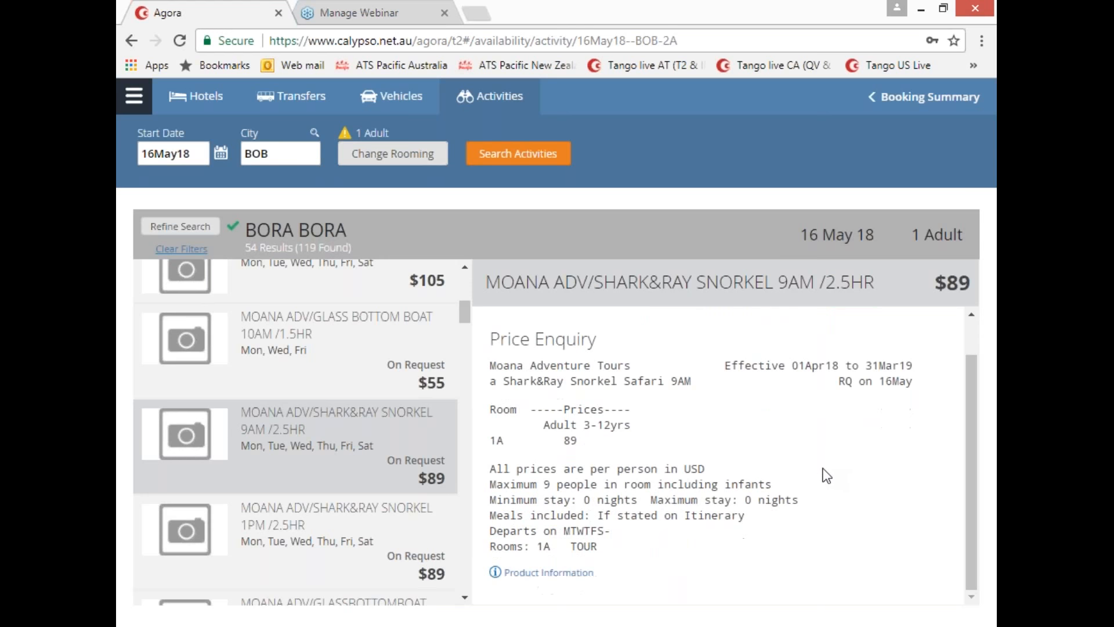
pyautogui.click(548, 574)
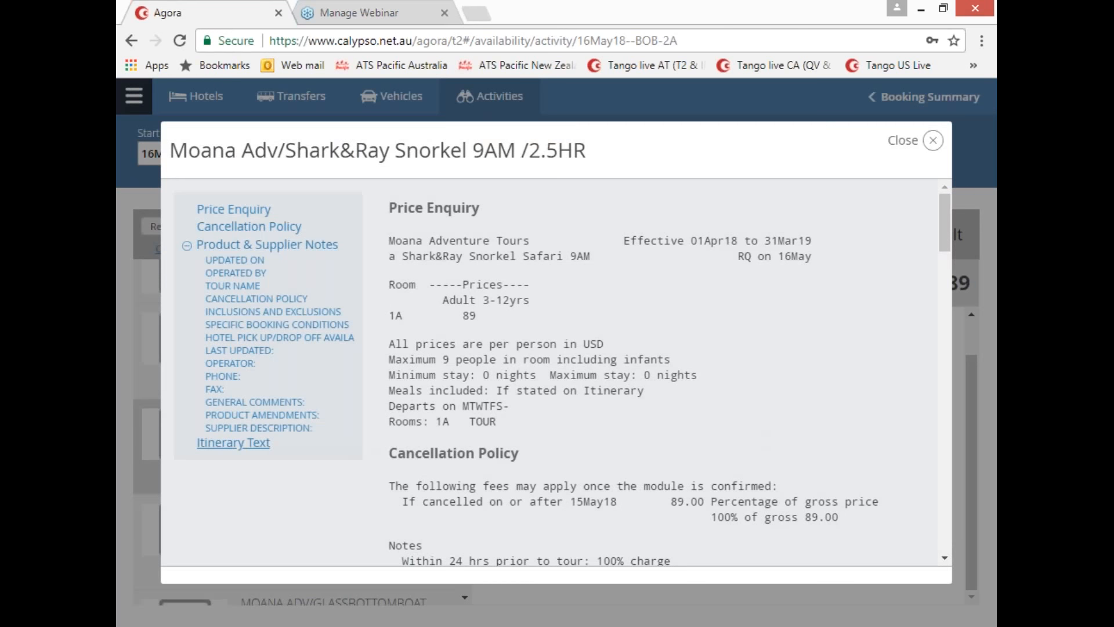
pyautogui.click(244, 445)
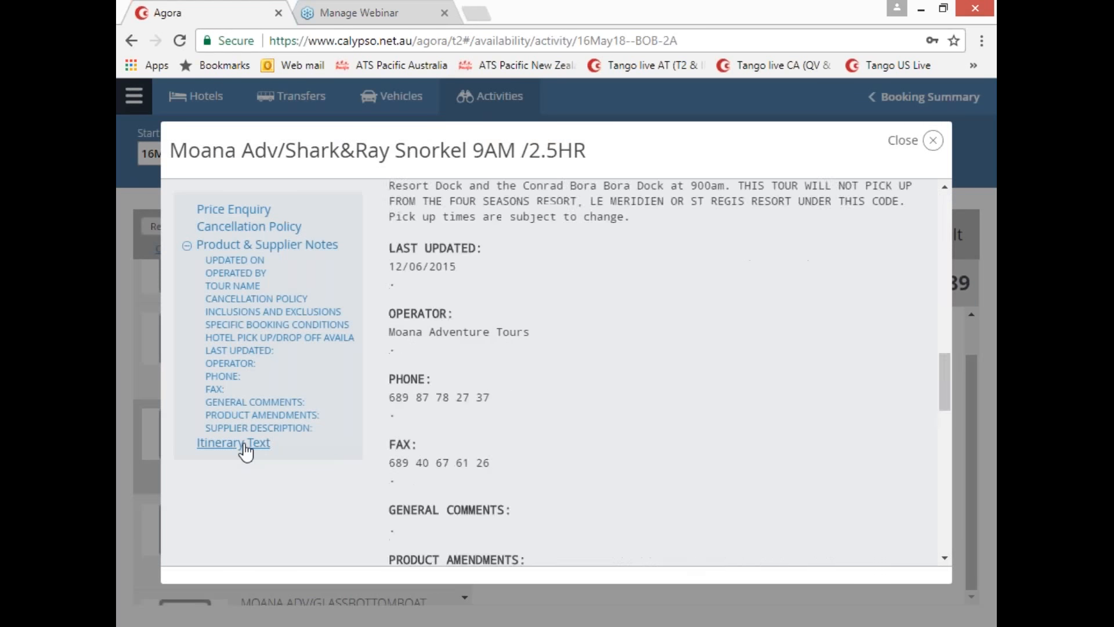
pyautogui.scroll(-2, 658, 431)
pyautogui.click(932, 140)
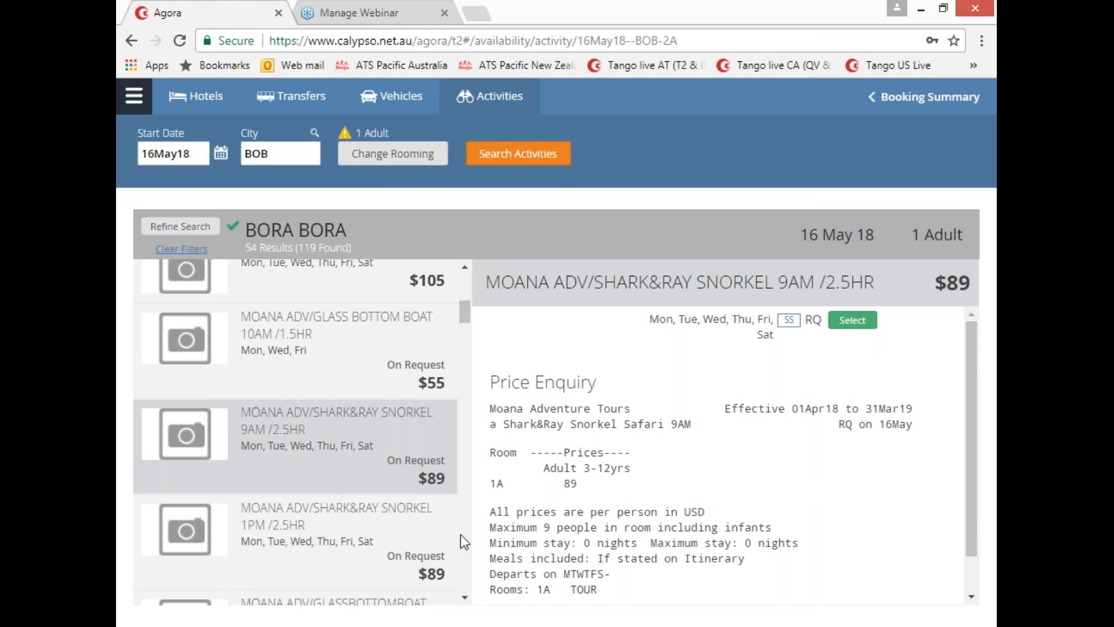
# Step: Review the $131 Shark&Ray 9AM (FS/LM/SR) notes: pickup only from Four Seasons, Le Meridien, St Regis
pyautogui.scroll(-3, 270, 509)
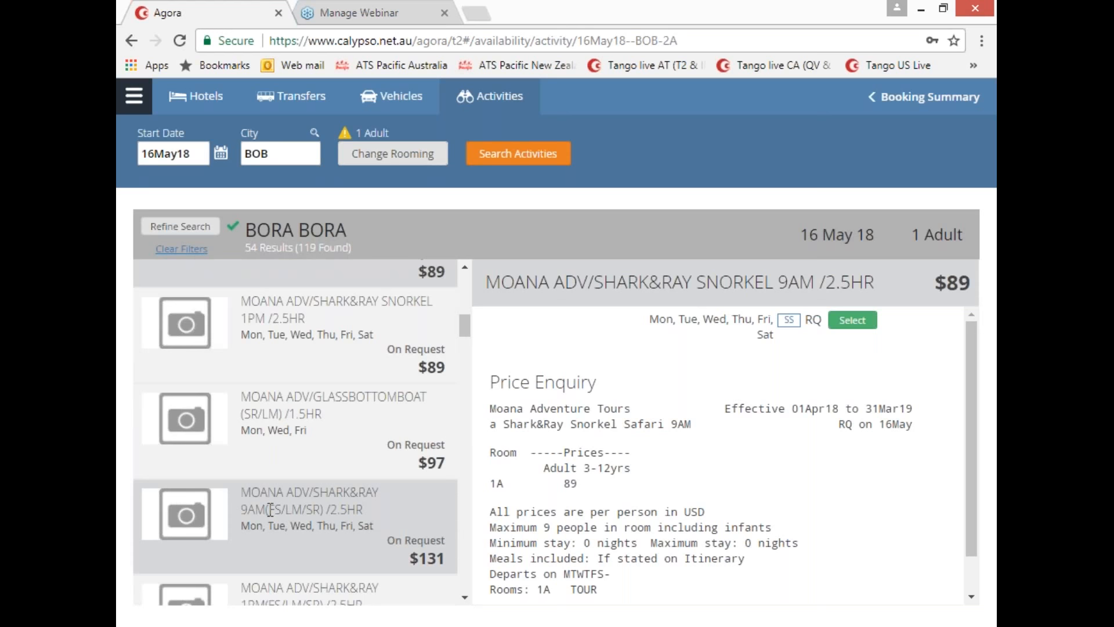
pyautogui.moveTo(270, 509); pyautogui.dragTo(292, 509)
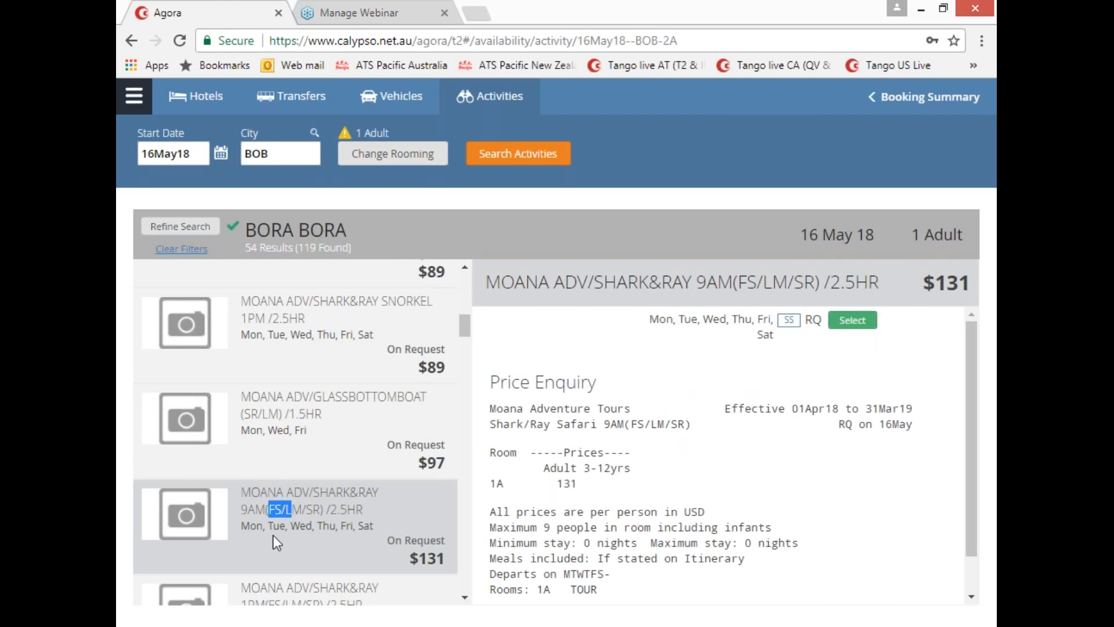
pyautogui.scroll(-1, 812, 485)
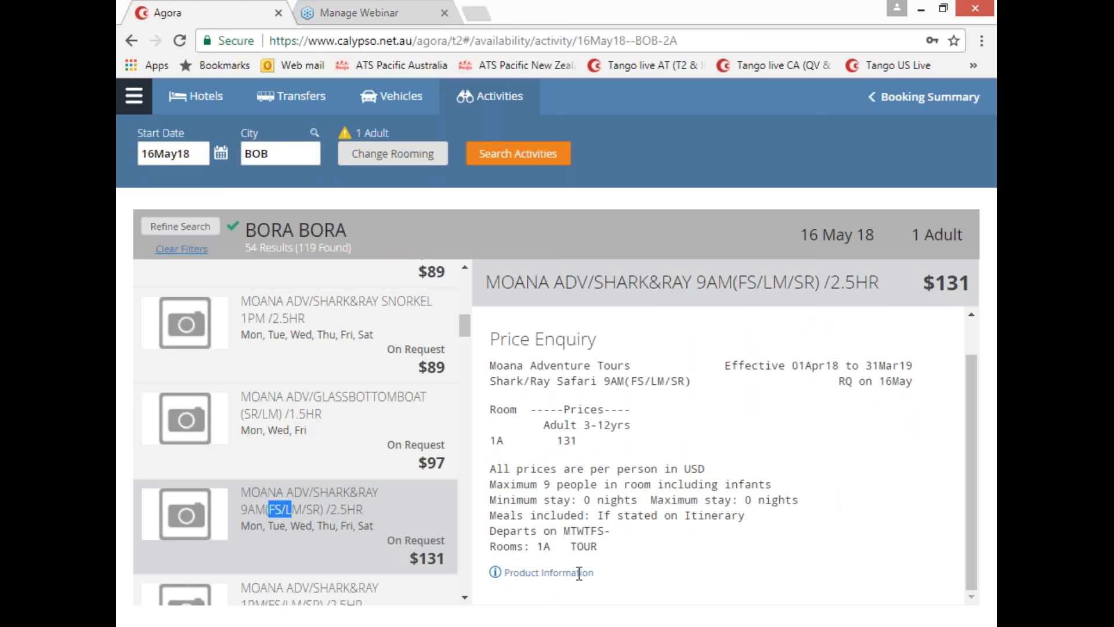
pyautogui.click(545, 573)
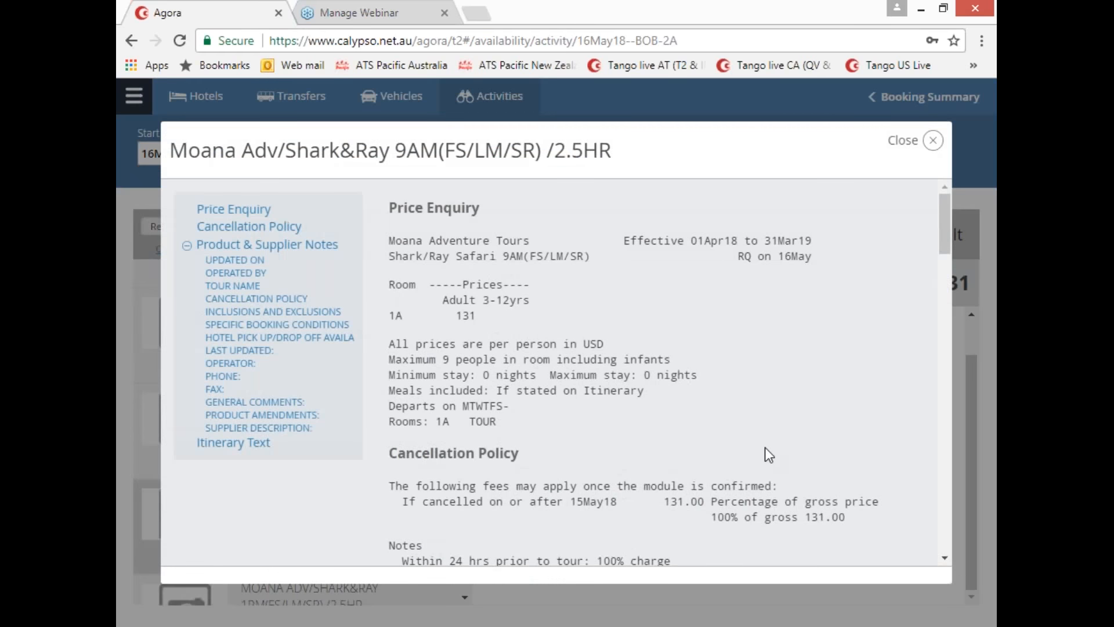
pyautogui.scroll(-6, 765, 450)
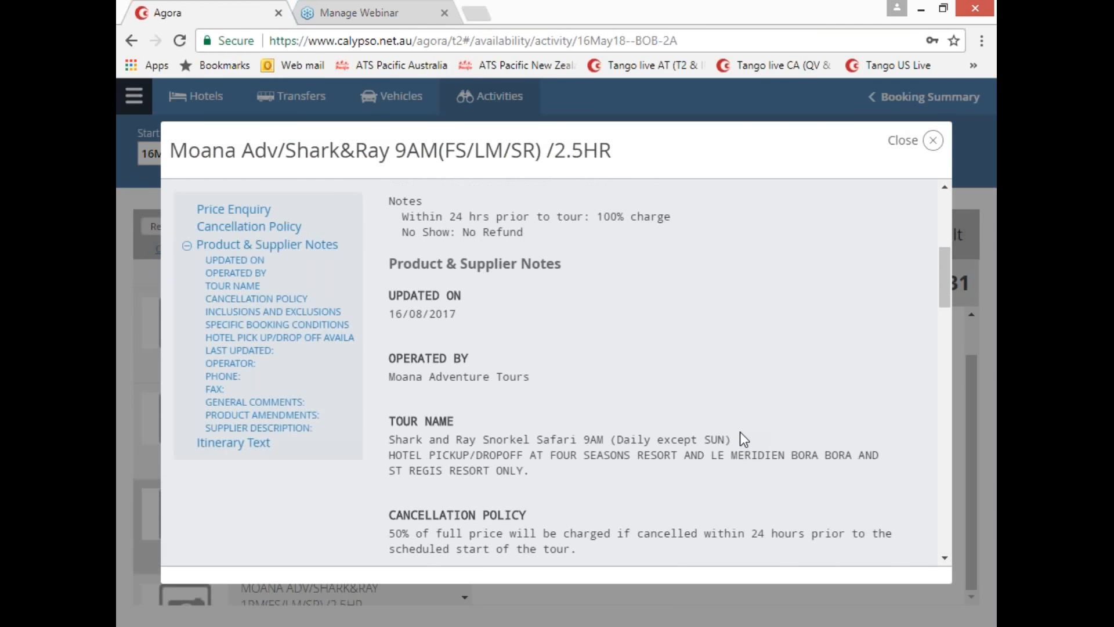
pyautogui.scroll(-2, 743, 435)
pyautogui.moveTo(389, 368); pyautogui.dragTo(536, 392)
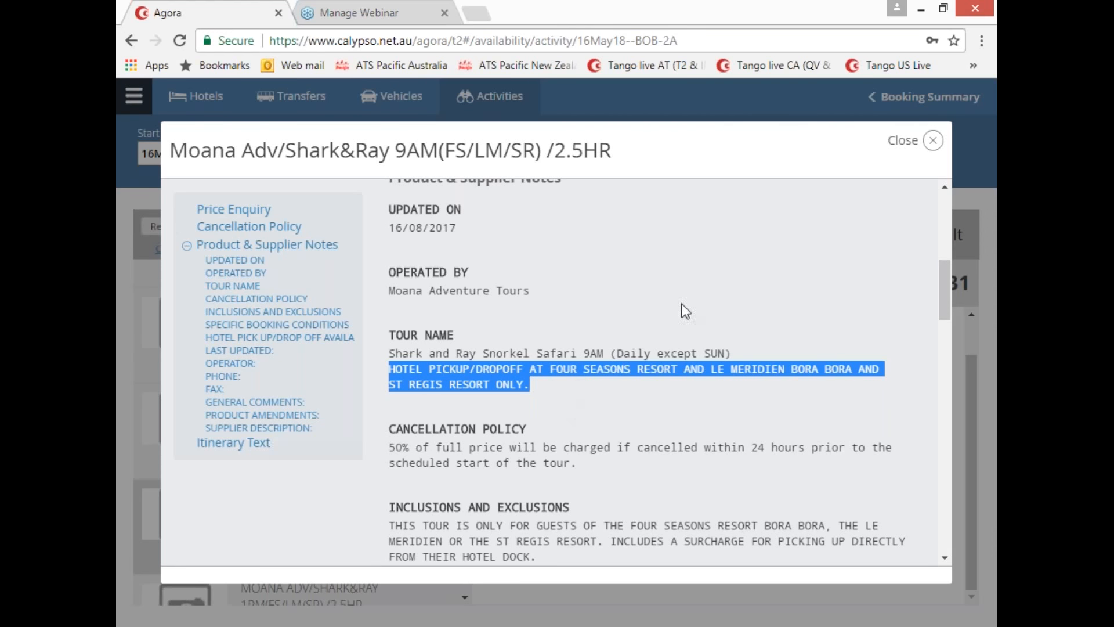
pyautogui.click(933, 141)
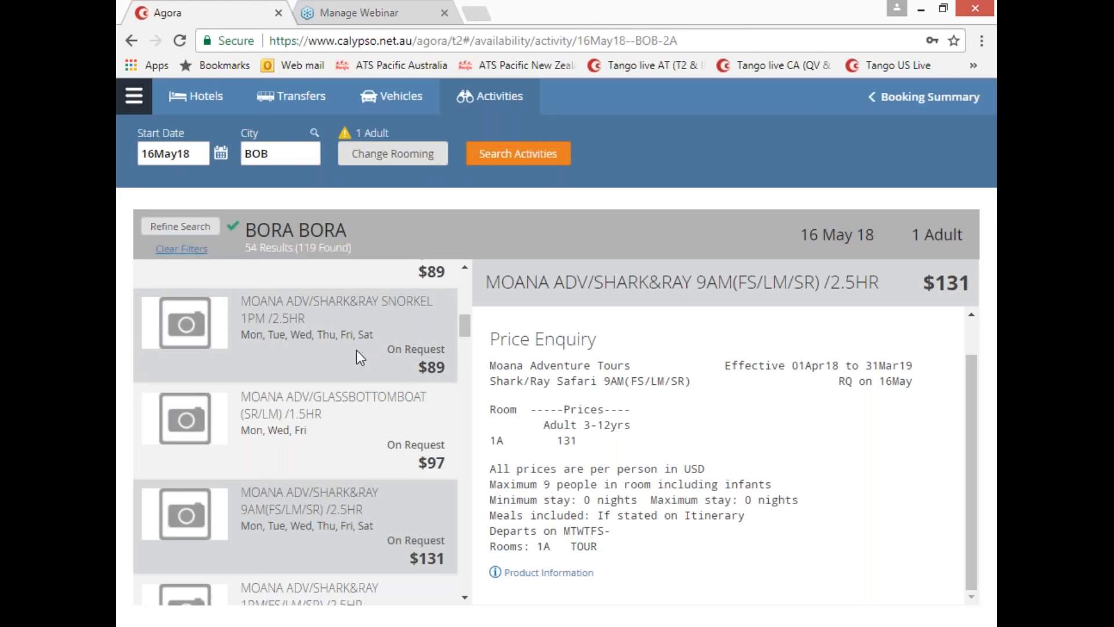
# Step: Go back to the $89 Shark&Ray Snorkel 9AM tour and select it for the booking
pyautogui.scroll(2, 356, 350)
pyautogui.click(356, 350)
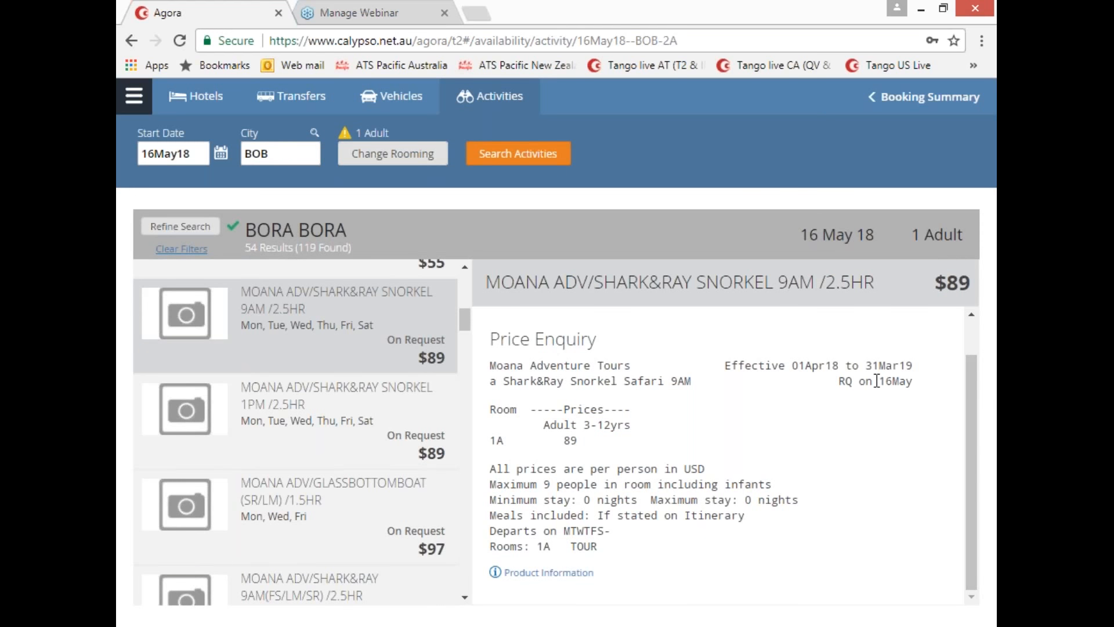
pyautogui.scroll(1, 876, 381)
pyautogui.click(843, 322)
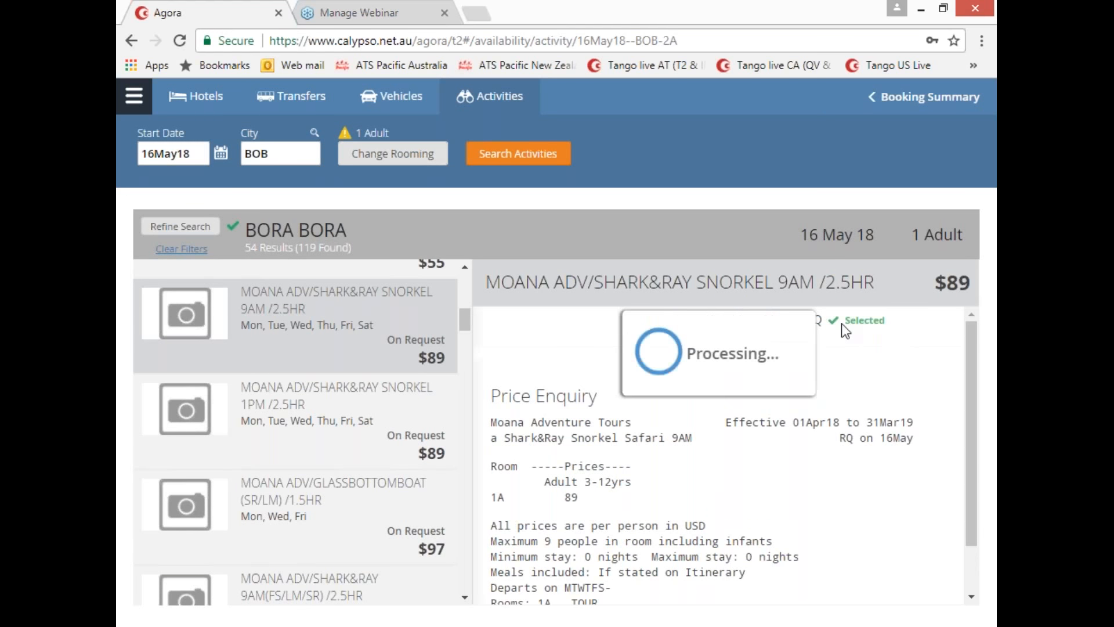
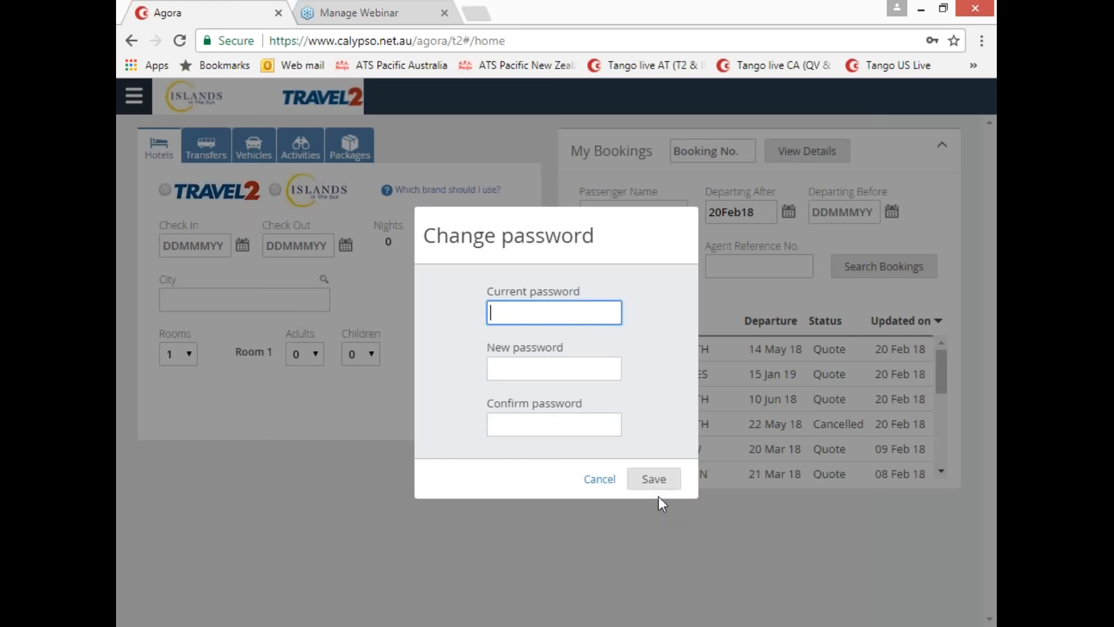
# Step: Cancel the Change password form without saving, then open and close the account menu
pyautogui.click(598, 485)
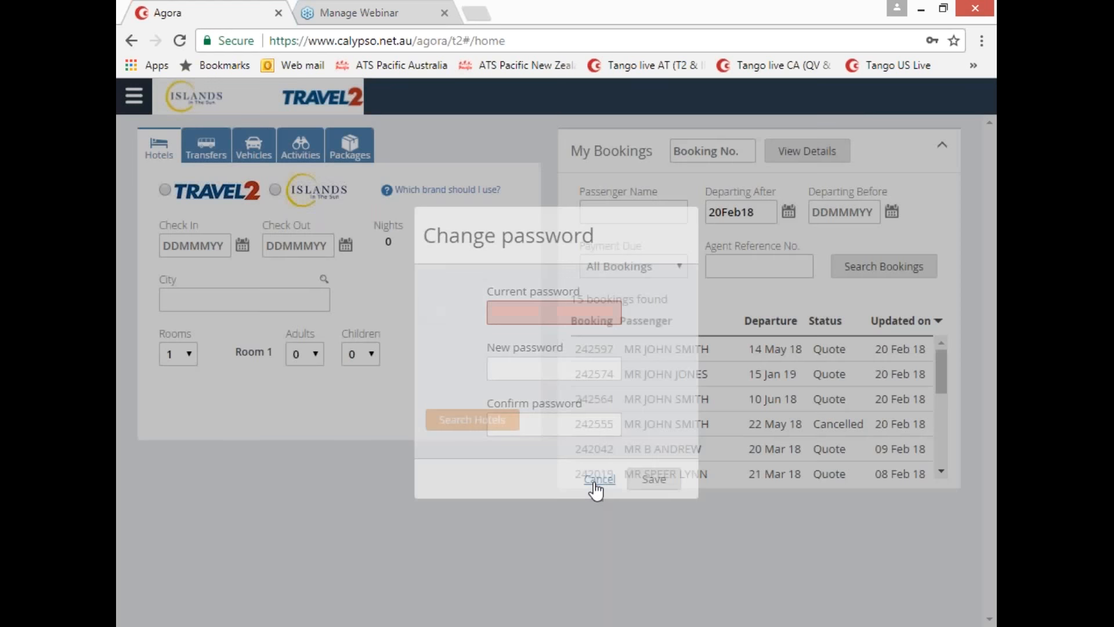
pyautogui.click(134, 97)
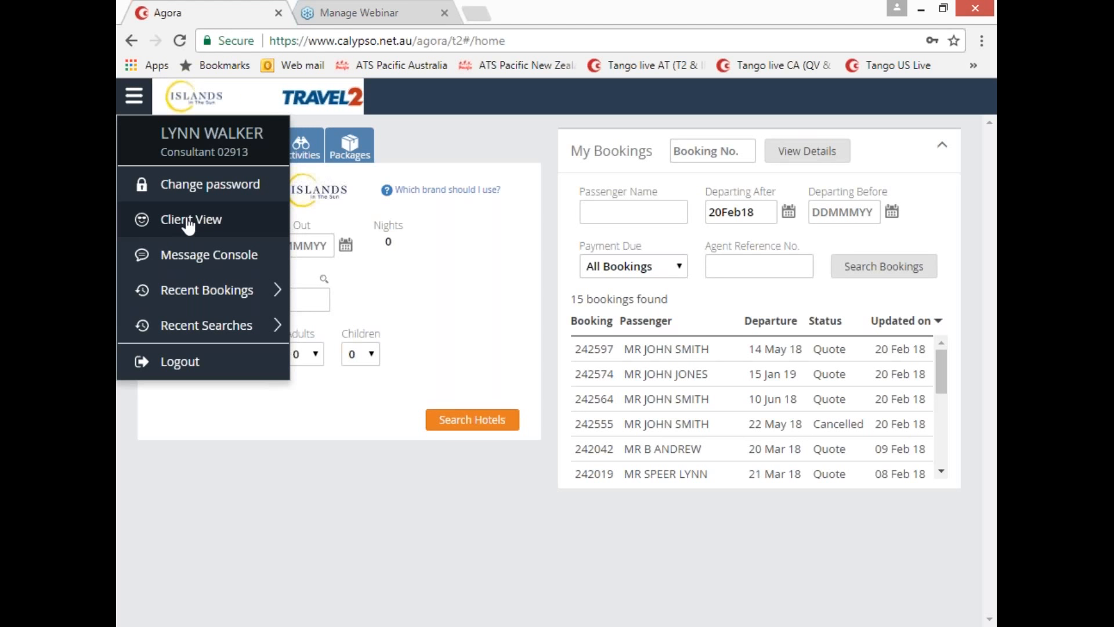
pyautogui.click(189, 221)
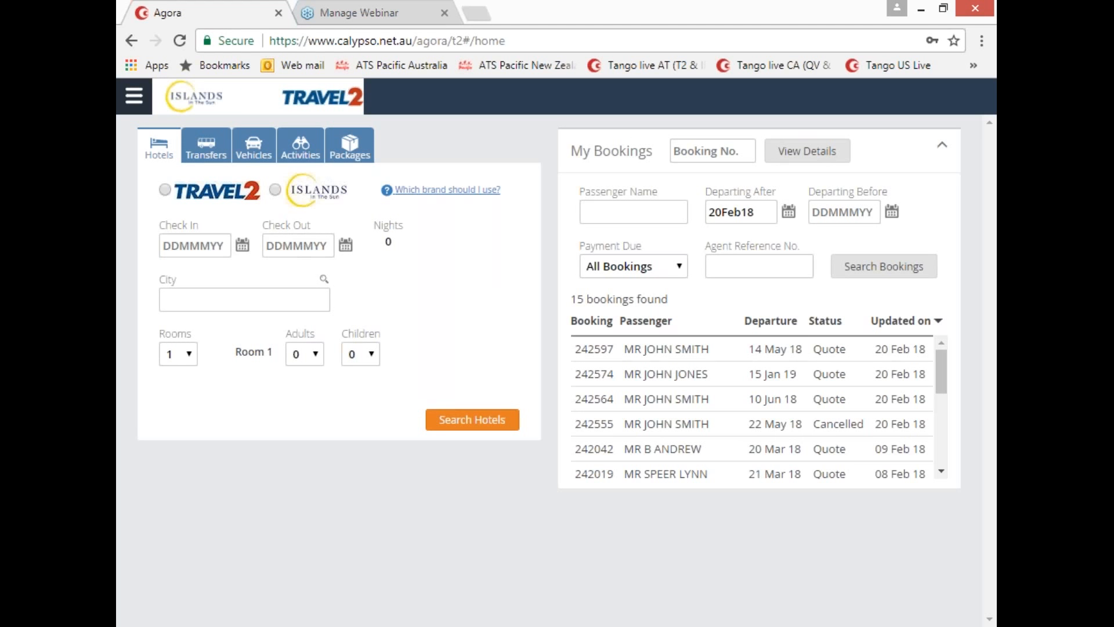
# Step: Start a Travel2 package departing 15Jan19 from Melbourne (MEL)
pyautogui.click(353, 145)
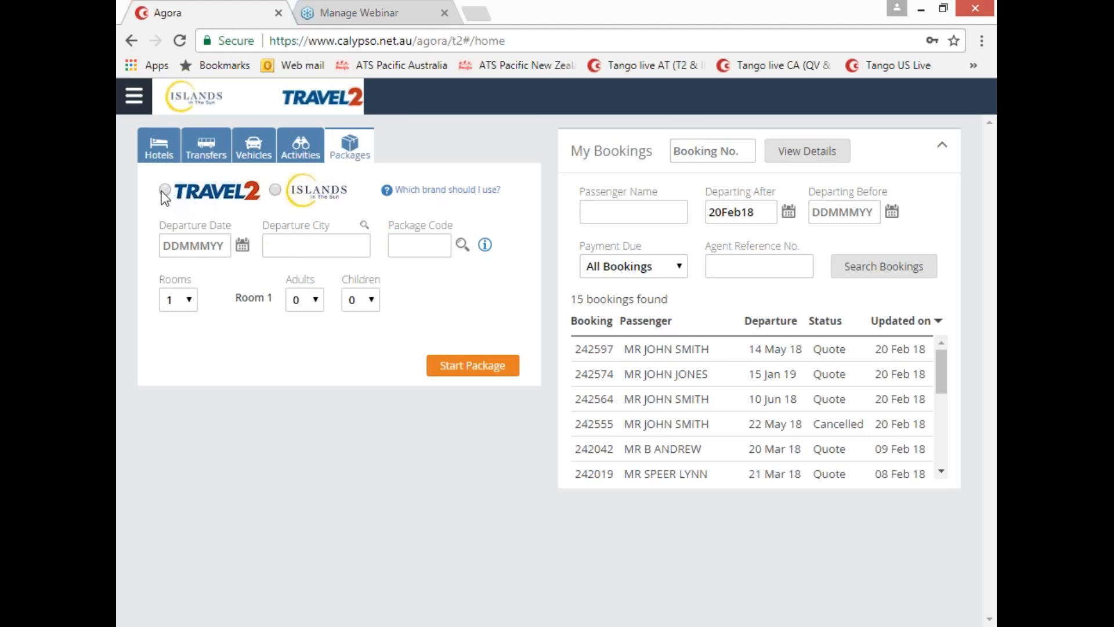
pyautogui.click(194, 245)
pyautogui.write('15Jan19')
pyautogui.click(290, 251)
pyautogui.write('MEL')
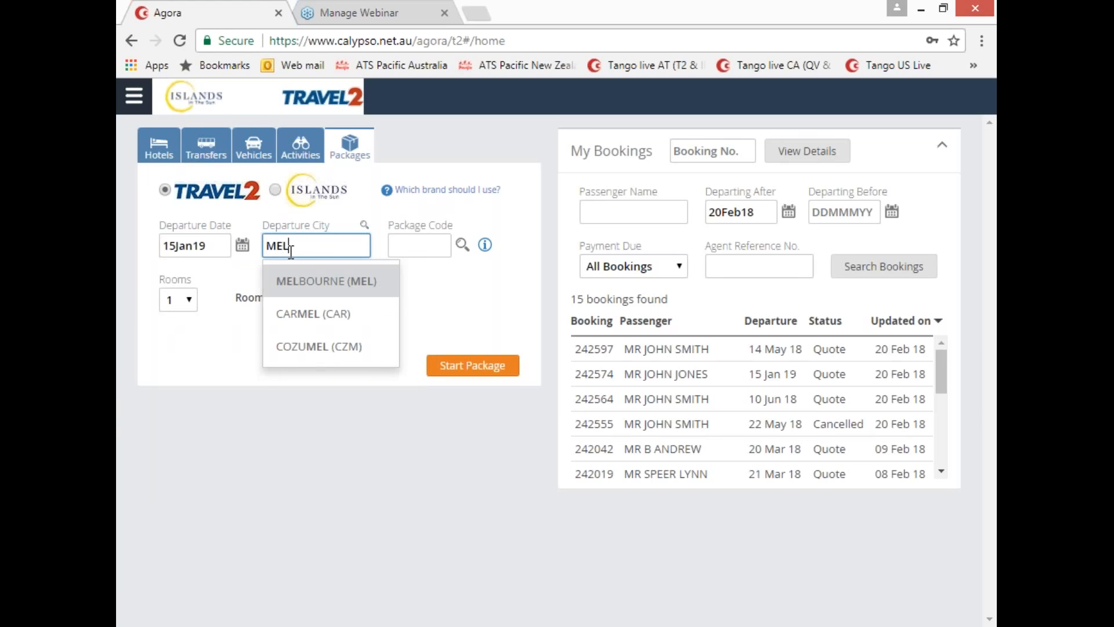
pyautogui.click(356, 297)
# Step: Choose package code T2EVENT and start building the package
pyautogui.click(463, 244)
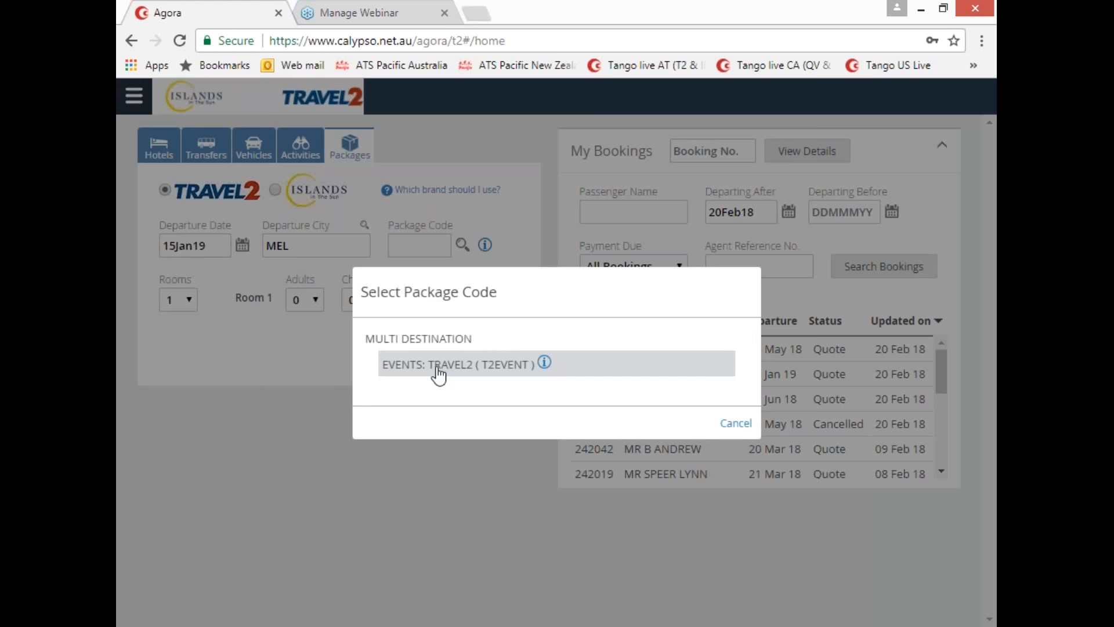
pyautogui.click(436, 367)
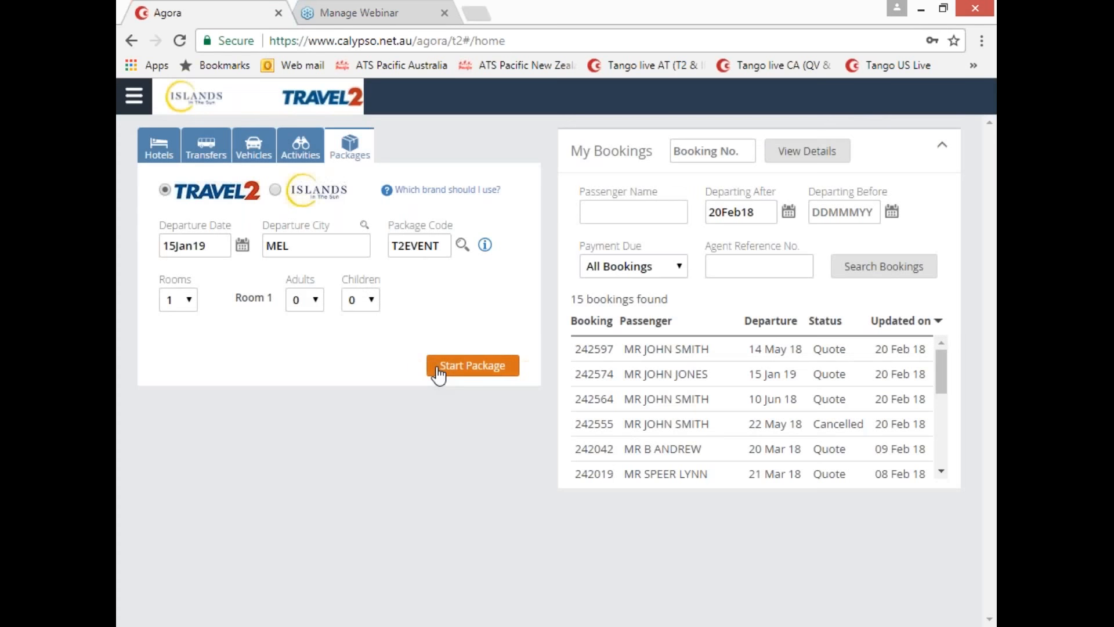
pyautogui.click(473, 365)
# Step: Choose the Australian Tennis Open (14-27Jan19) event and continue to the ticket-day step
pyautogui.moveTo(616, 313); pyautogui.dragTo(708, 399)
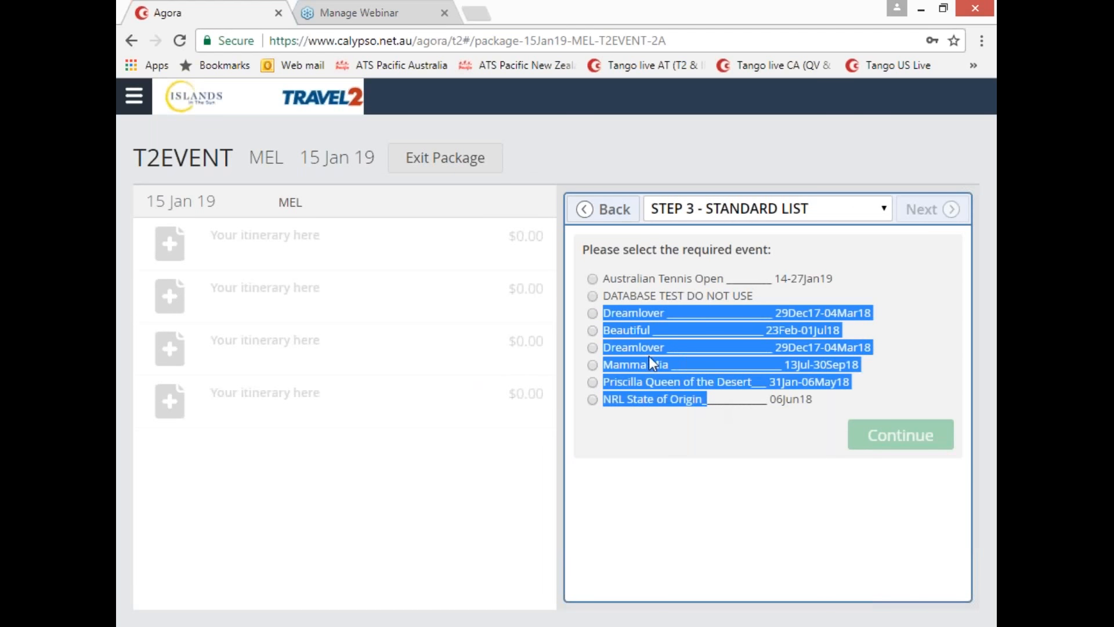
pyautogui.click(593, 279)
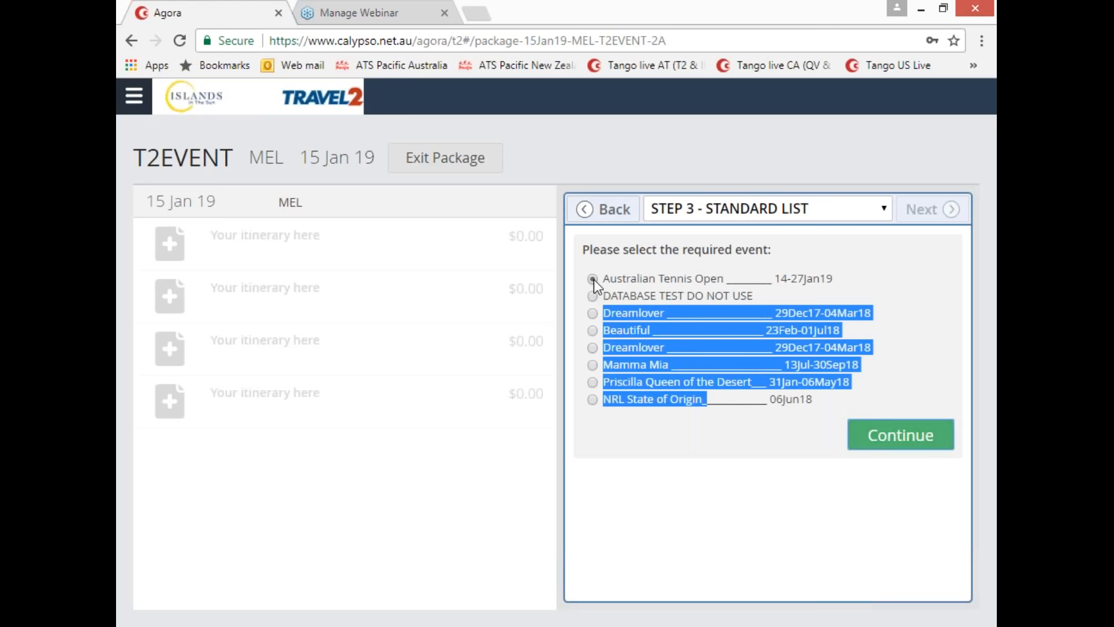
pyautogui.click(886, 444)
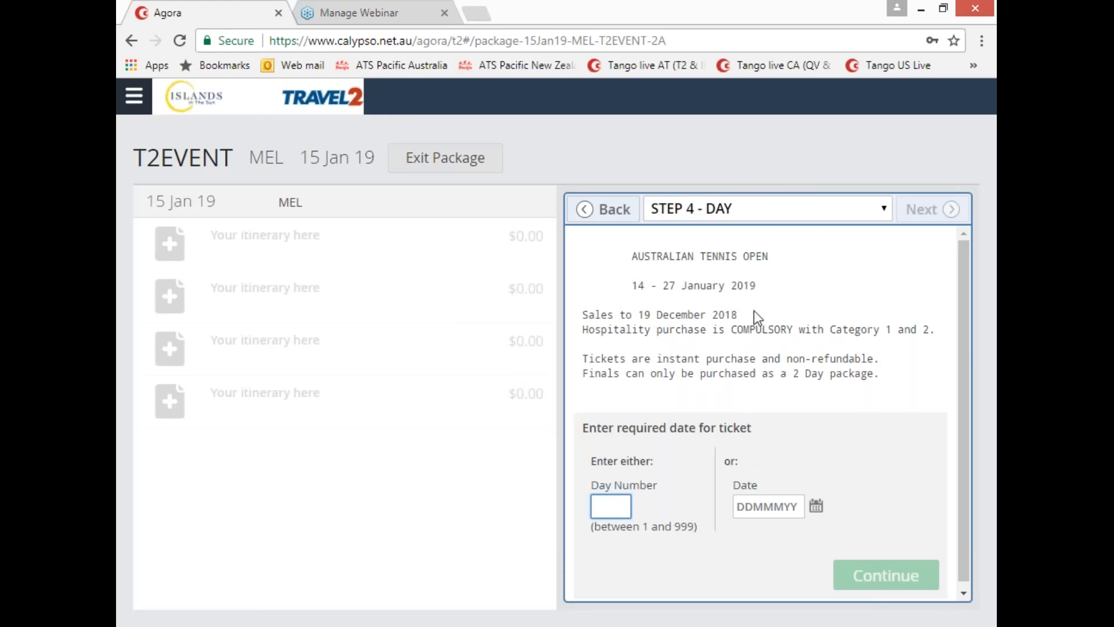
# Step: Enter ticket day number 1 (15Jan19) to load the Rod Laver ticket categories
pyautogui.moveTo(589, 315); pyautogui.dragTo(878, 392)
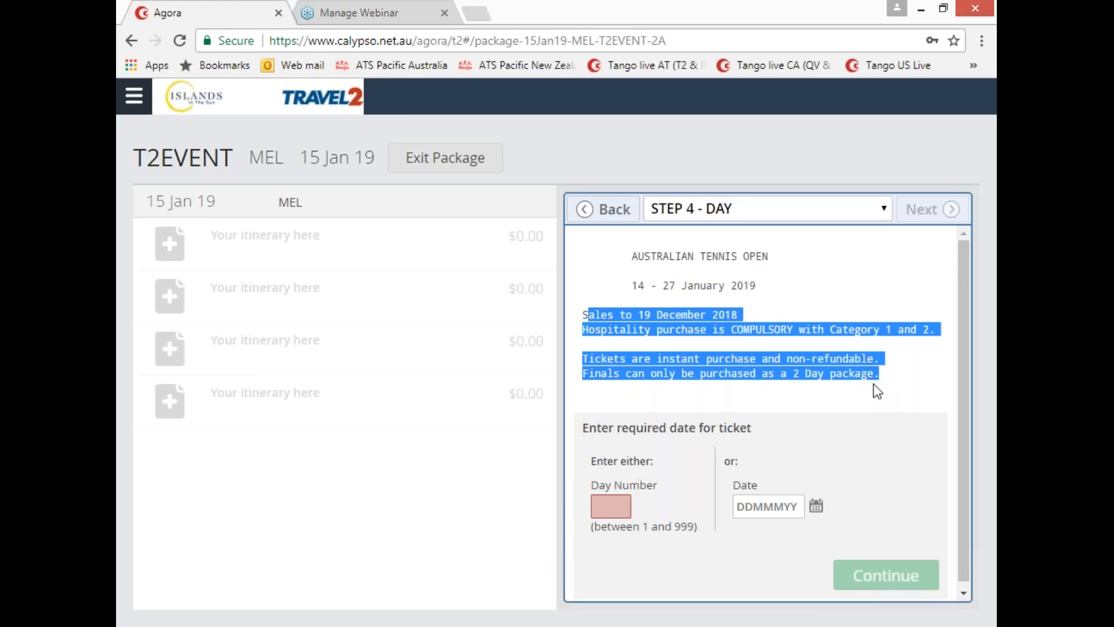
pyautogui.click(615, 506)
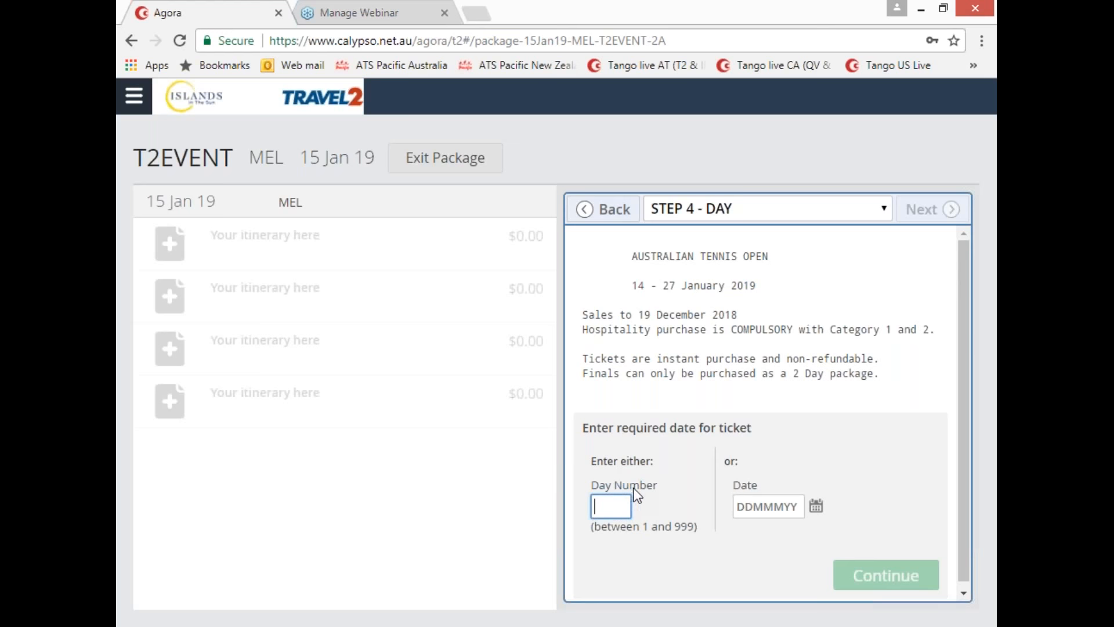
pyautogui.write('1')
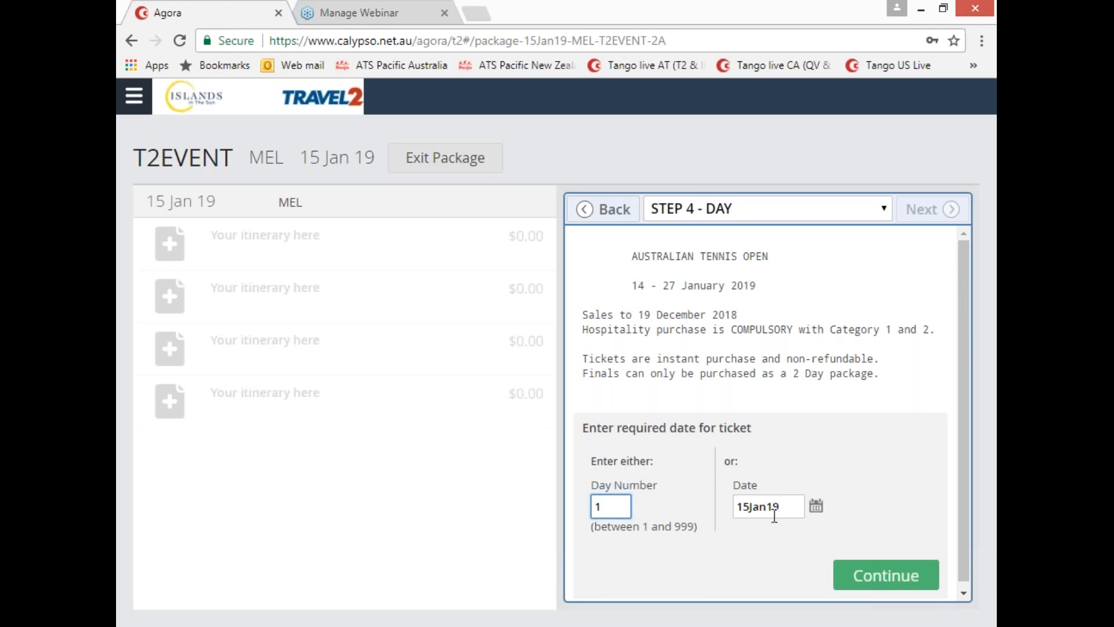
pyautogui.click(870, 576)
pyautogui.scroll(-5, 602, 280)
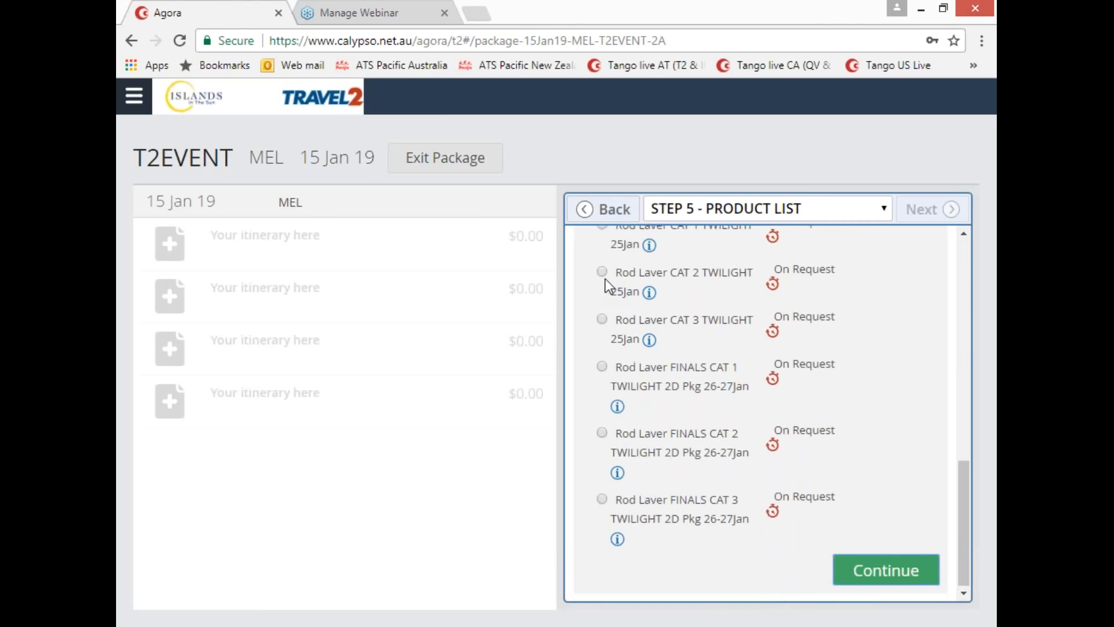
# Step: Take the $278 Rod Laver CAT 3 DAY 14-24Jan ticket and accept its conditions
pyautogui.scroll(5, 604, 280)
pyautogui.moveTo(968, 388); pyautogui.dragTo(973, 252)
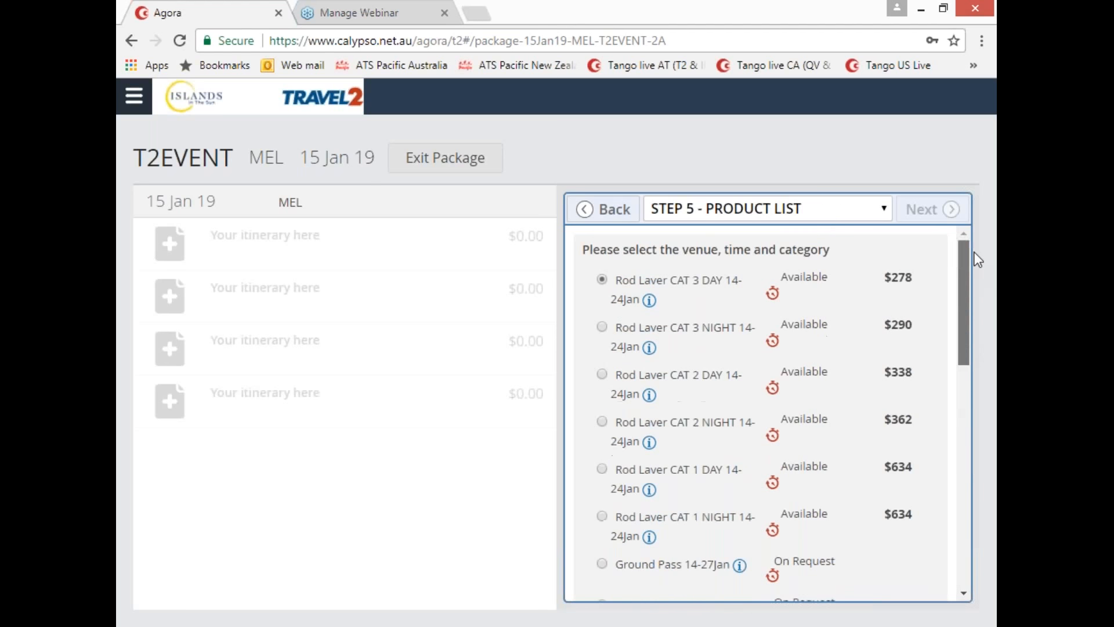
pyautogui.scroll(-10, 823, 291)
pyautogui.click(870, 571)
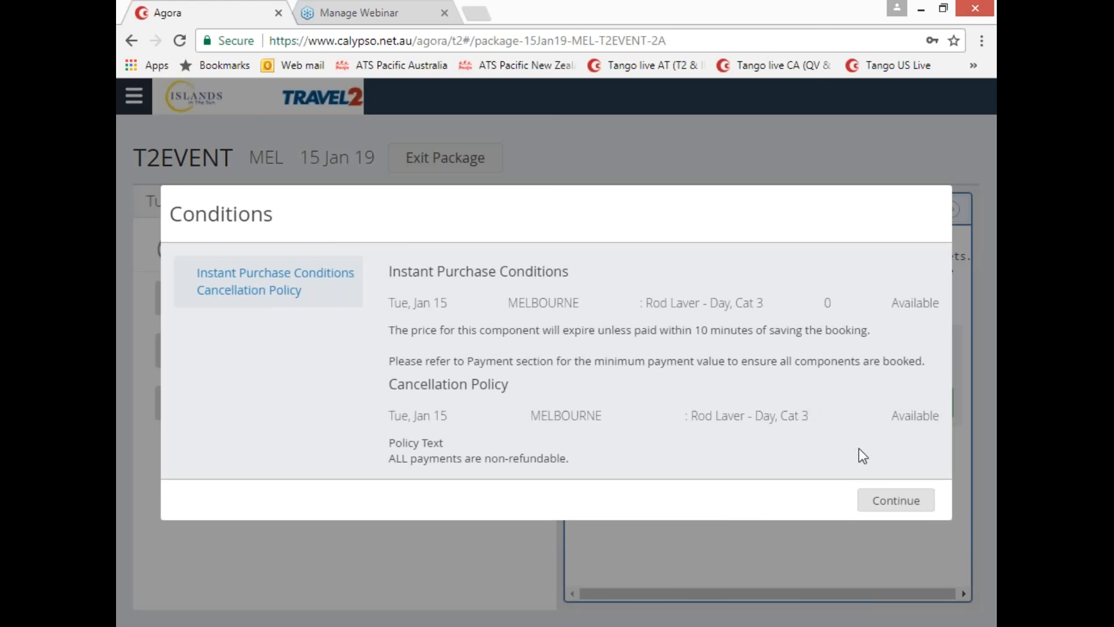
pyautogui.click(884, 511)
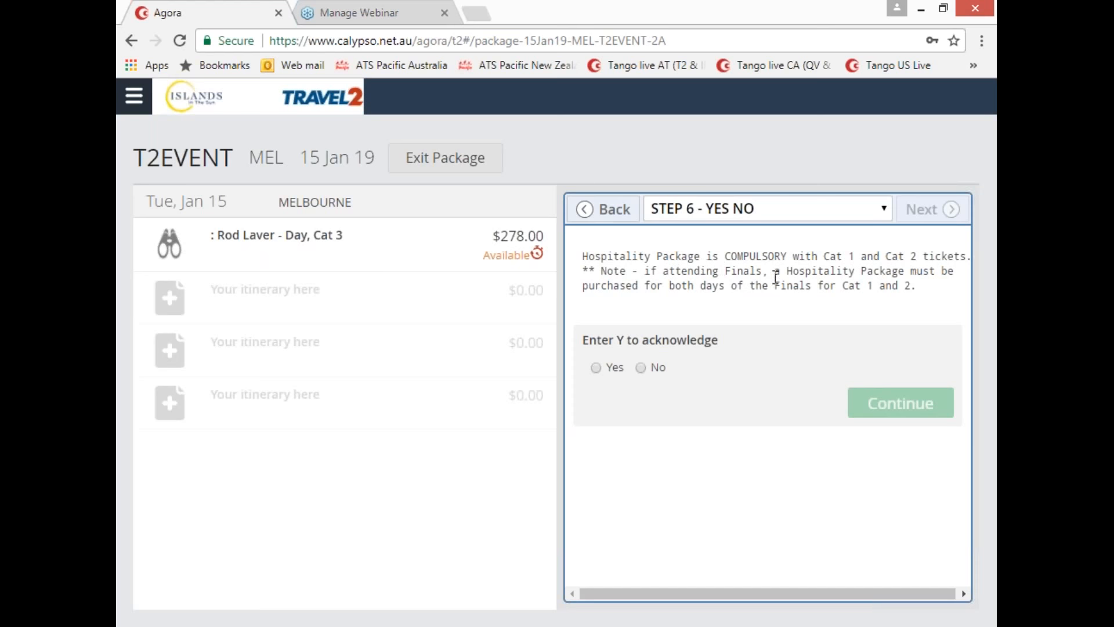
# Step: Acknowledge the hospitality notice, pick Cat 3 Ticket/No Hospitality Required, and accept the remarks
pyautogui.click(597, 368)
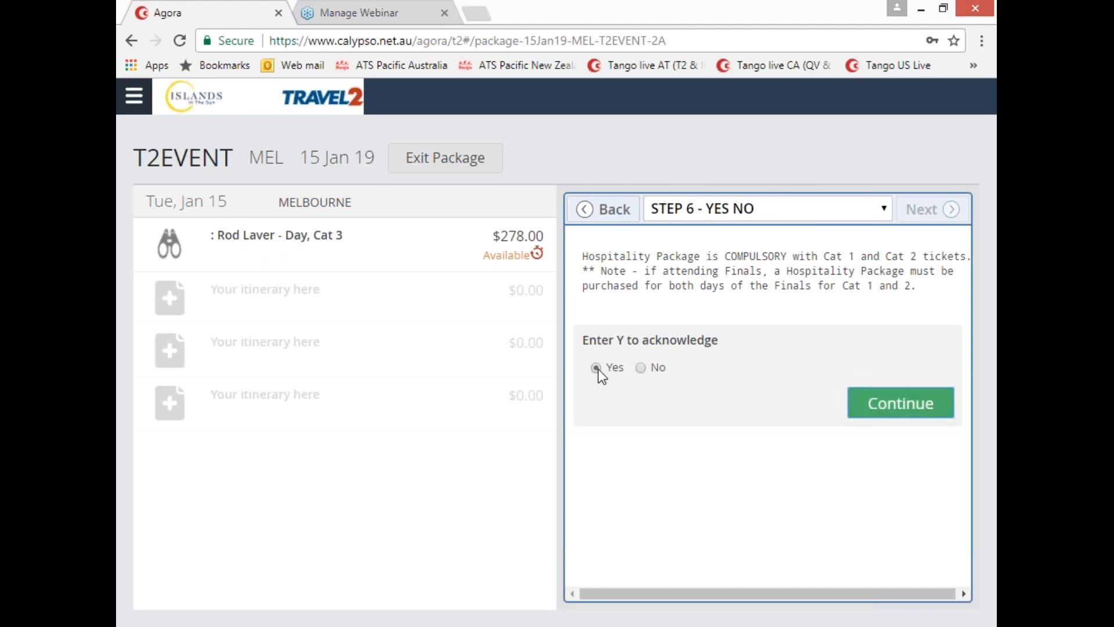
pyautogui.click(929, 408)
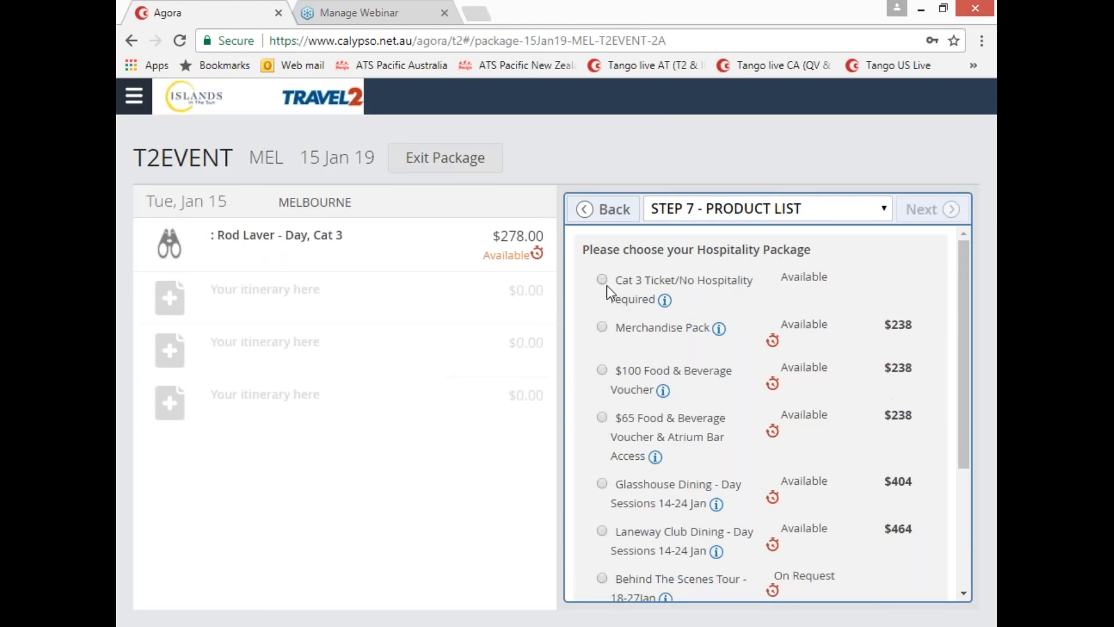
pyautogui.click(603, 279)
pyautogui.click(932, 210)
pyautogui.click(908, 344)
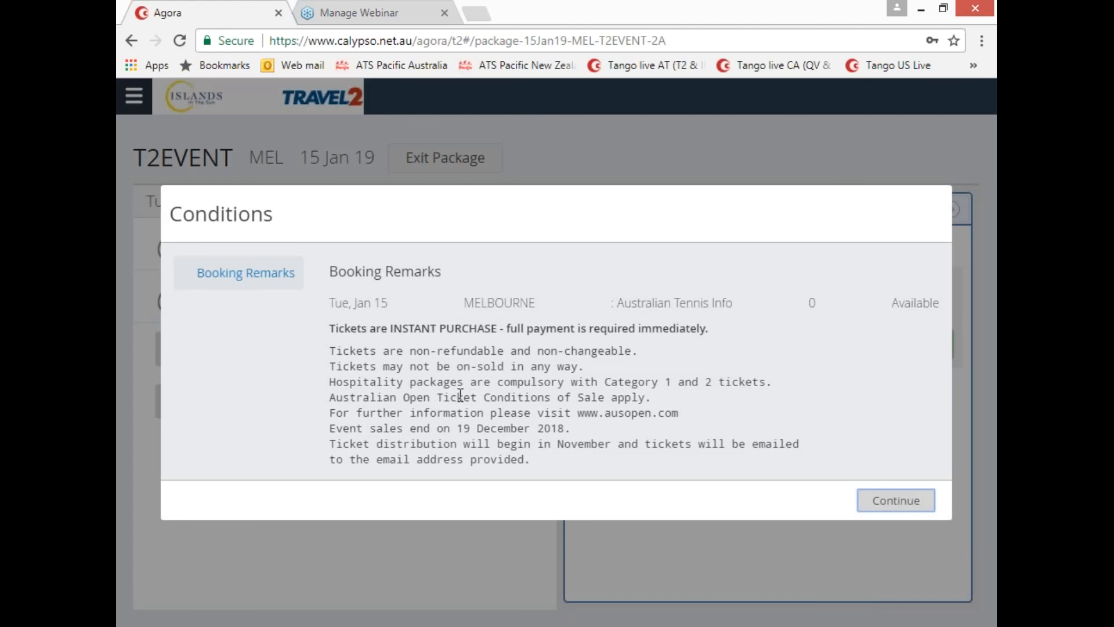
pyautogui.click(914, 503)
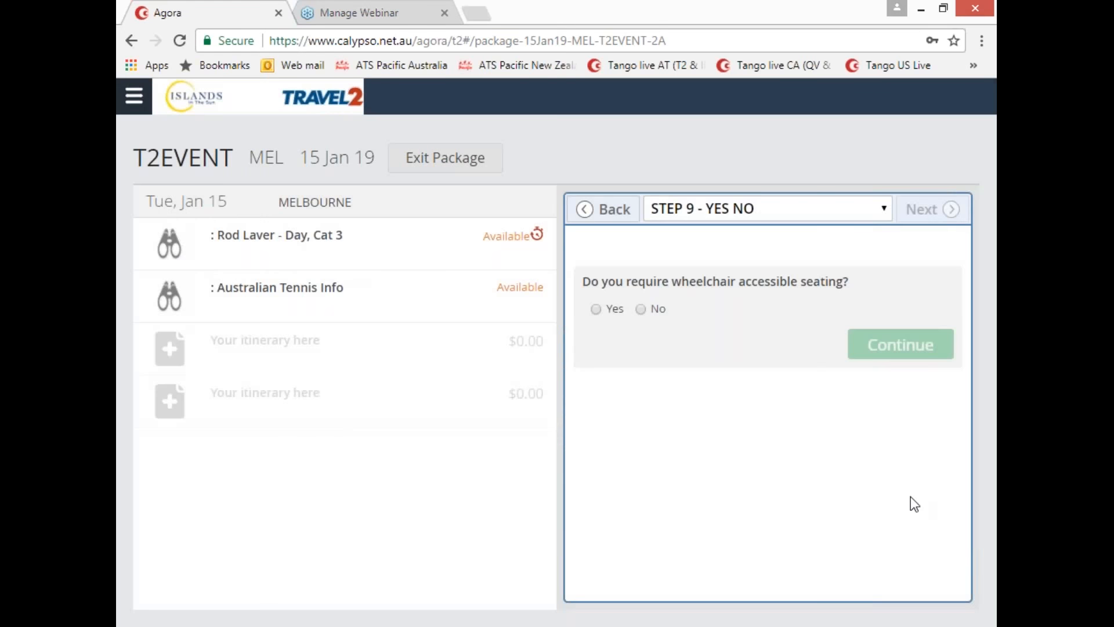
# Step: Decline wheelchair seating, accept the accommodation requirement, and book 3 nights in Melbourne
pyautogui.click(642, 309)
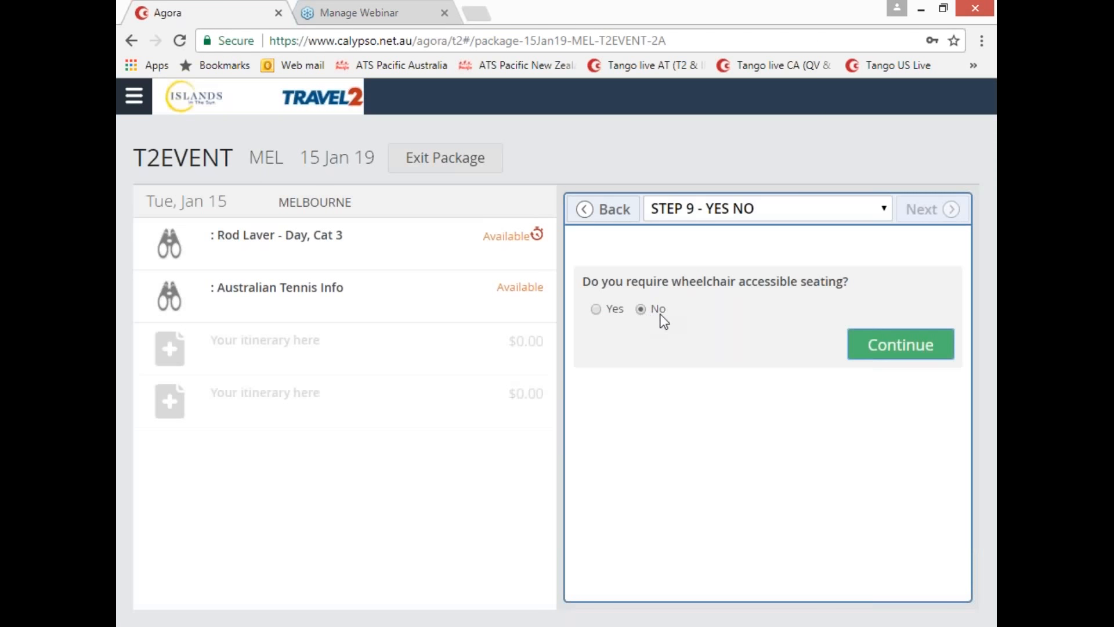
pyautogui.click(891, 353)
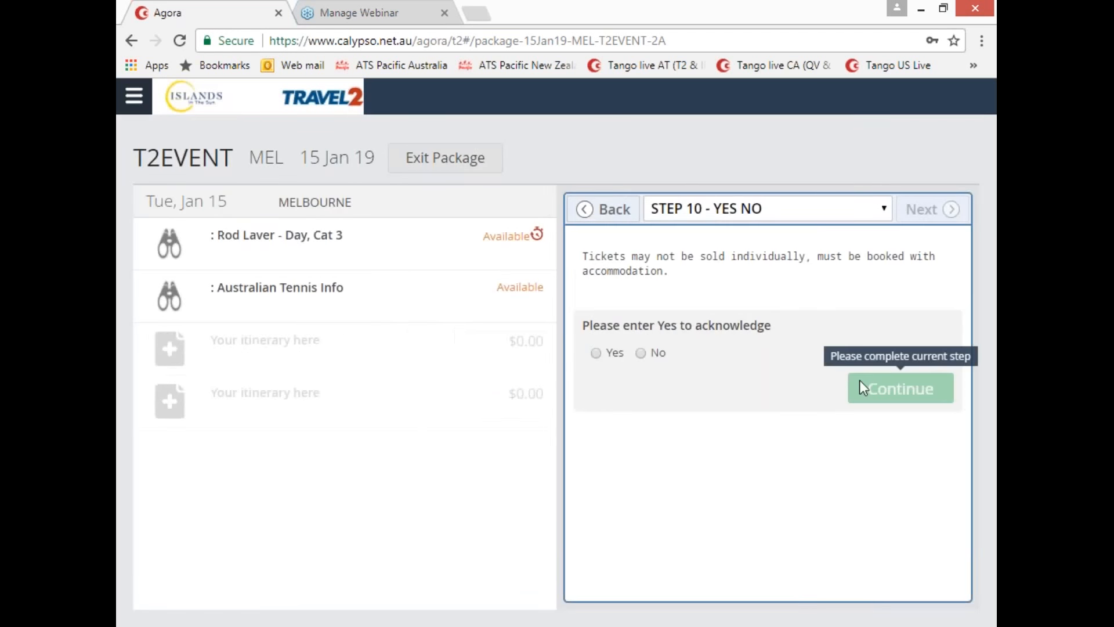
pyautogui.click(595, 353)
pyautogui.click(868, 383)
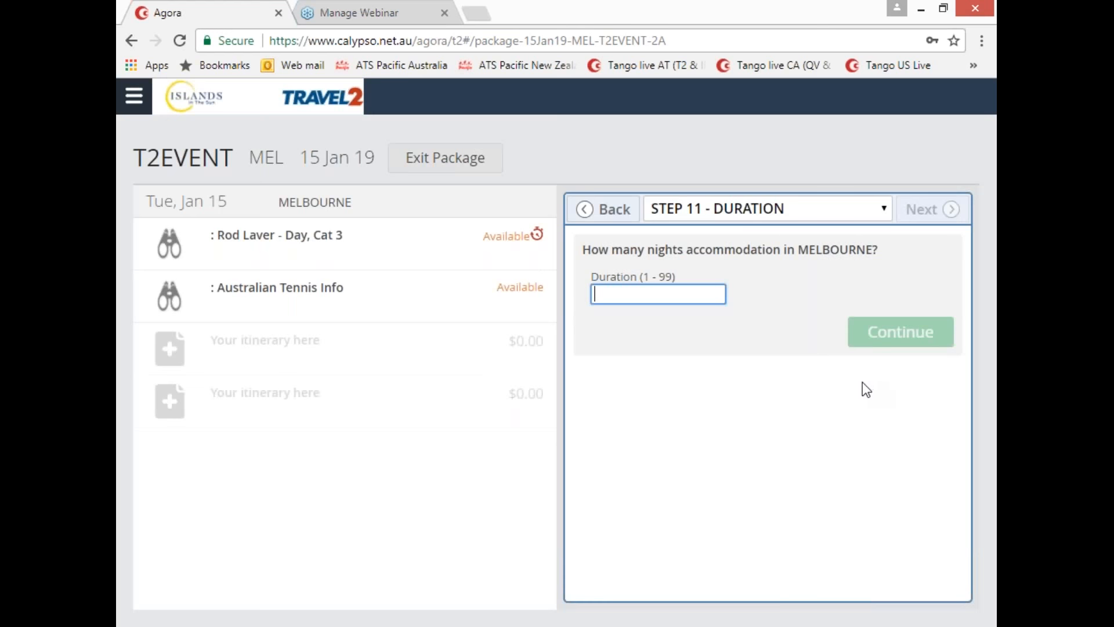
pyautogui.write('3')
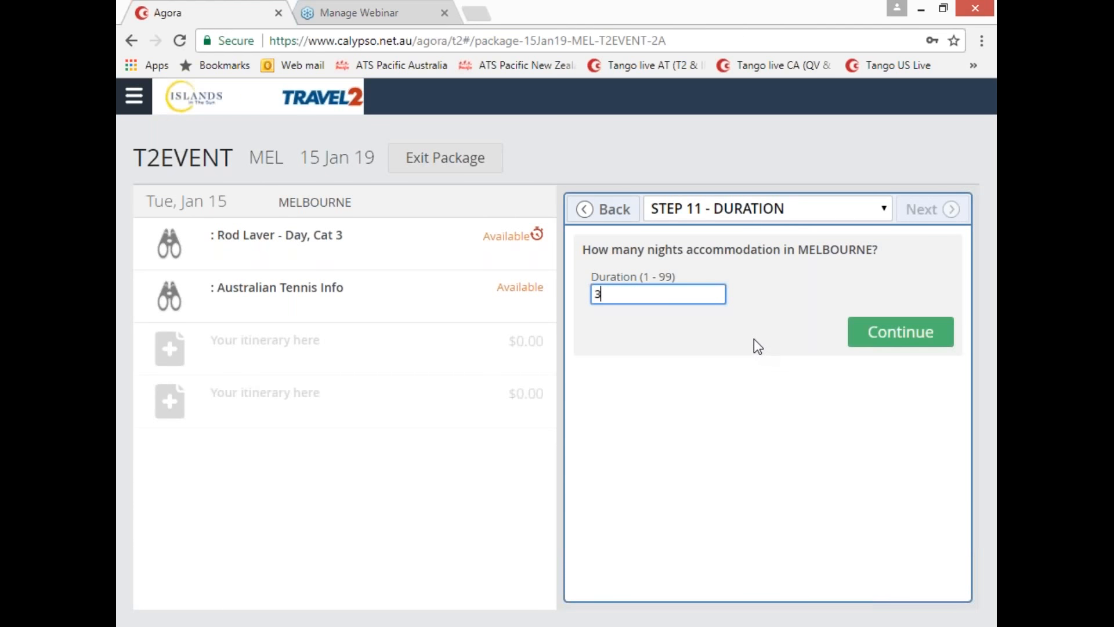
pyautogui.click(878, 335)
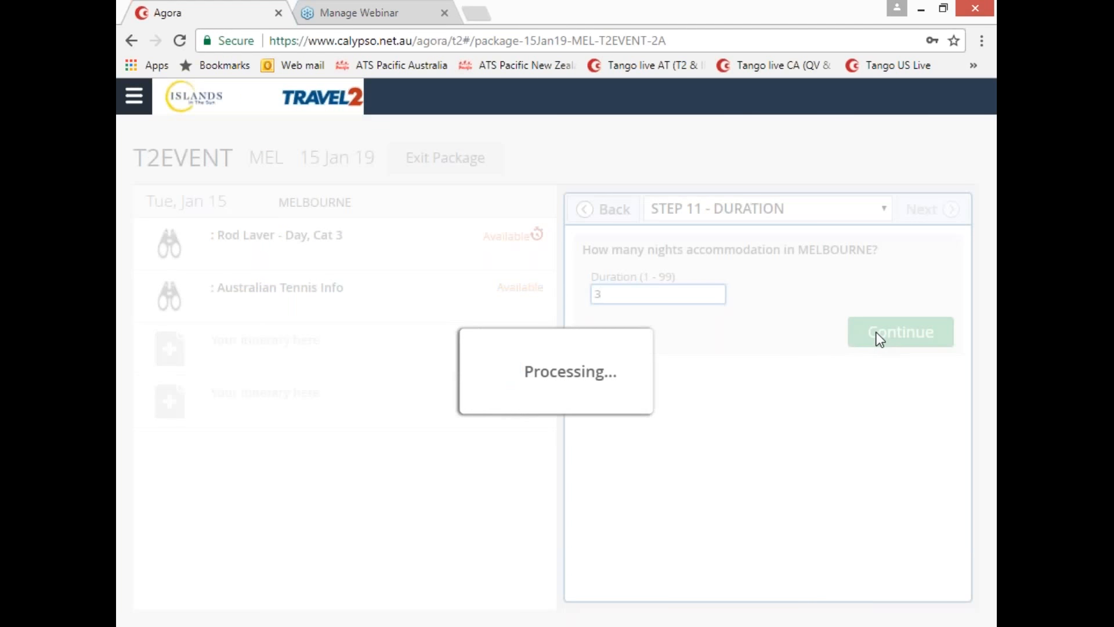